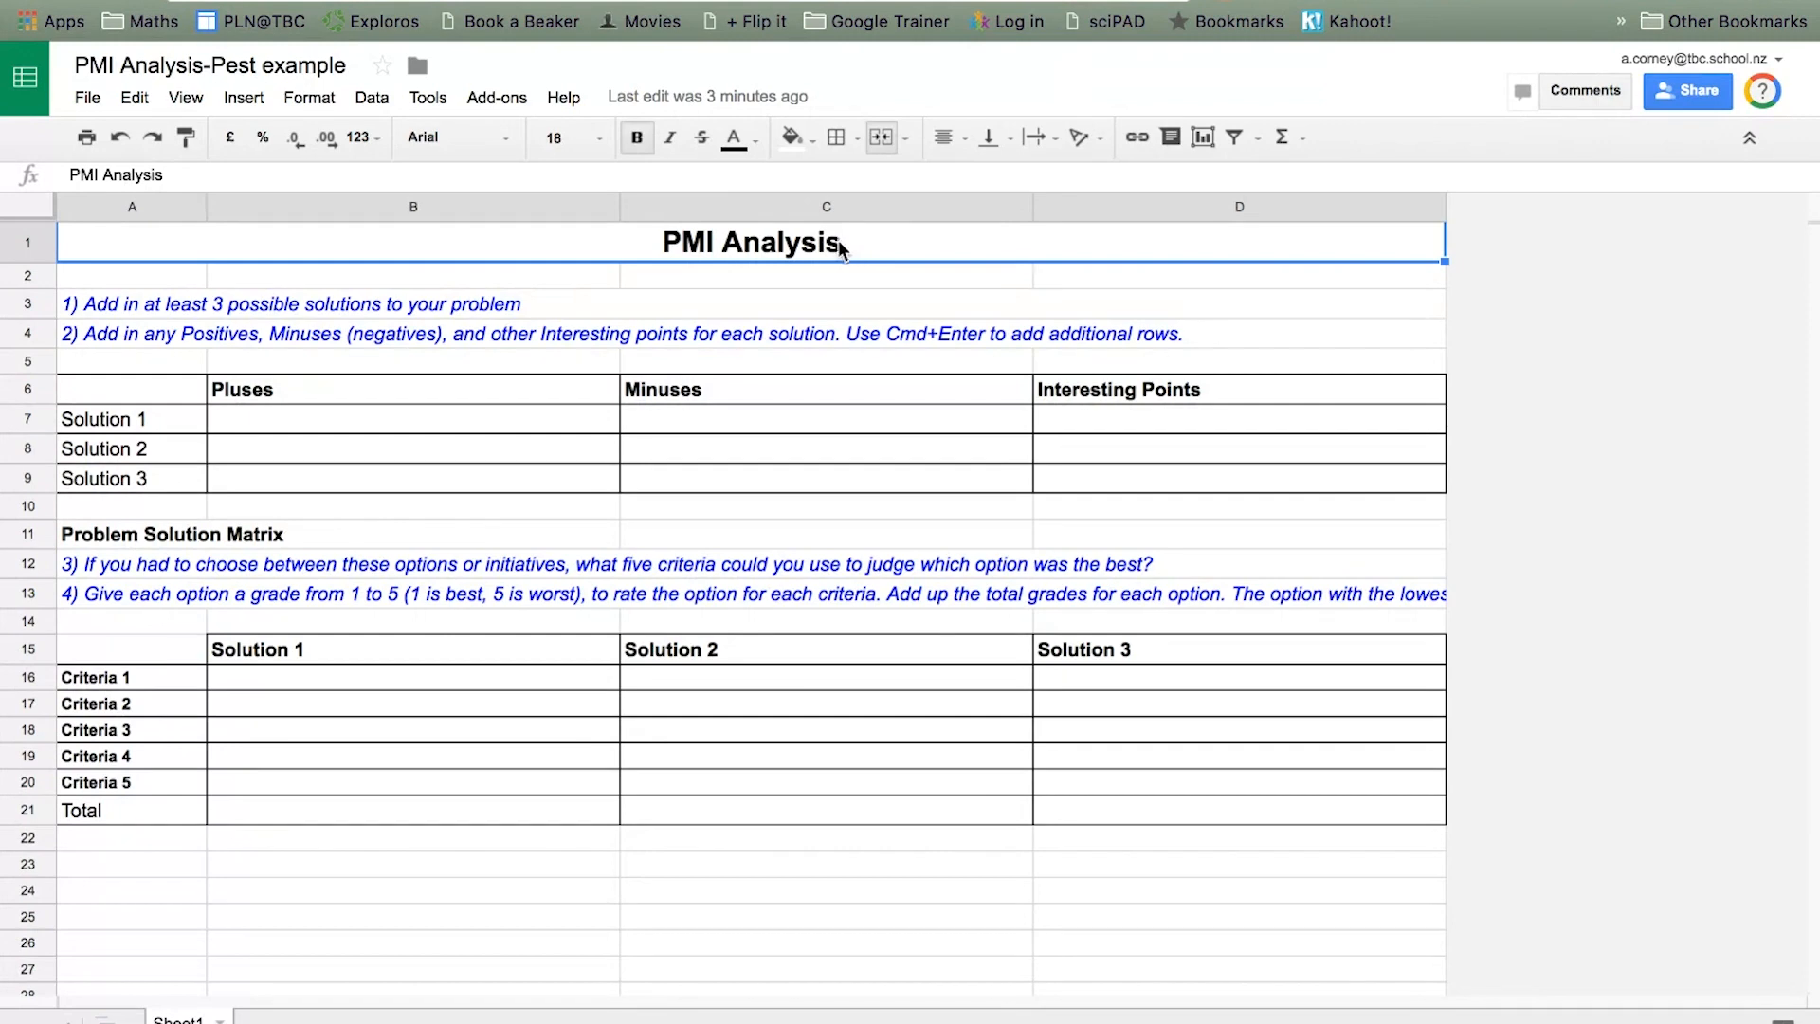
# Change the sheet's main title to "PMI Analysis - Possums"
pyautogui.click(178, 176)
pyautogui.write('Possums')
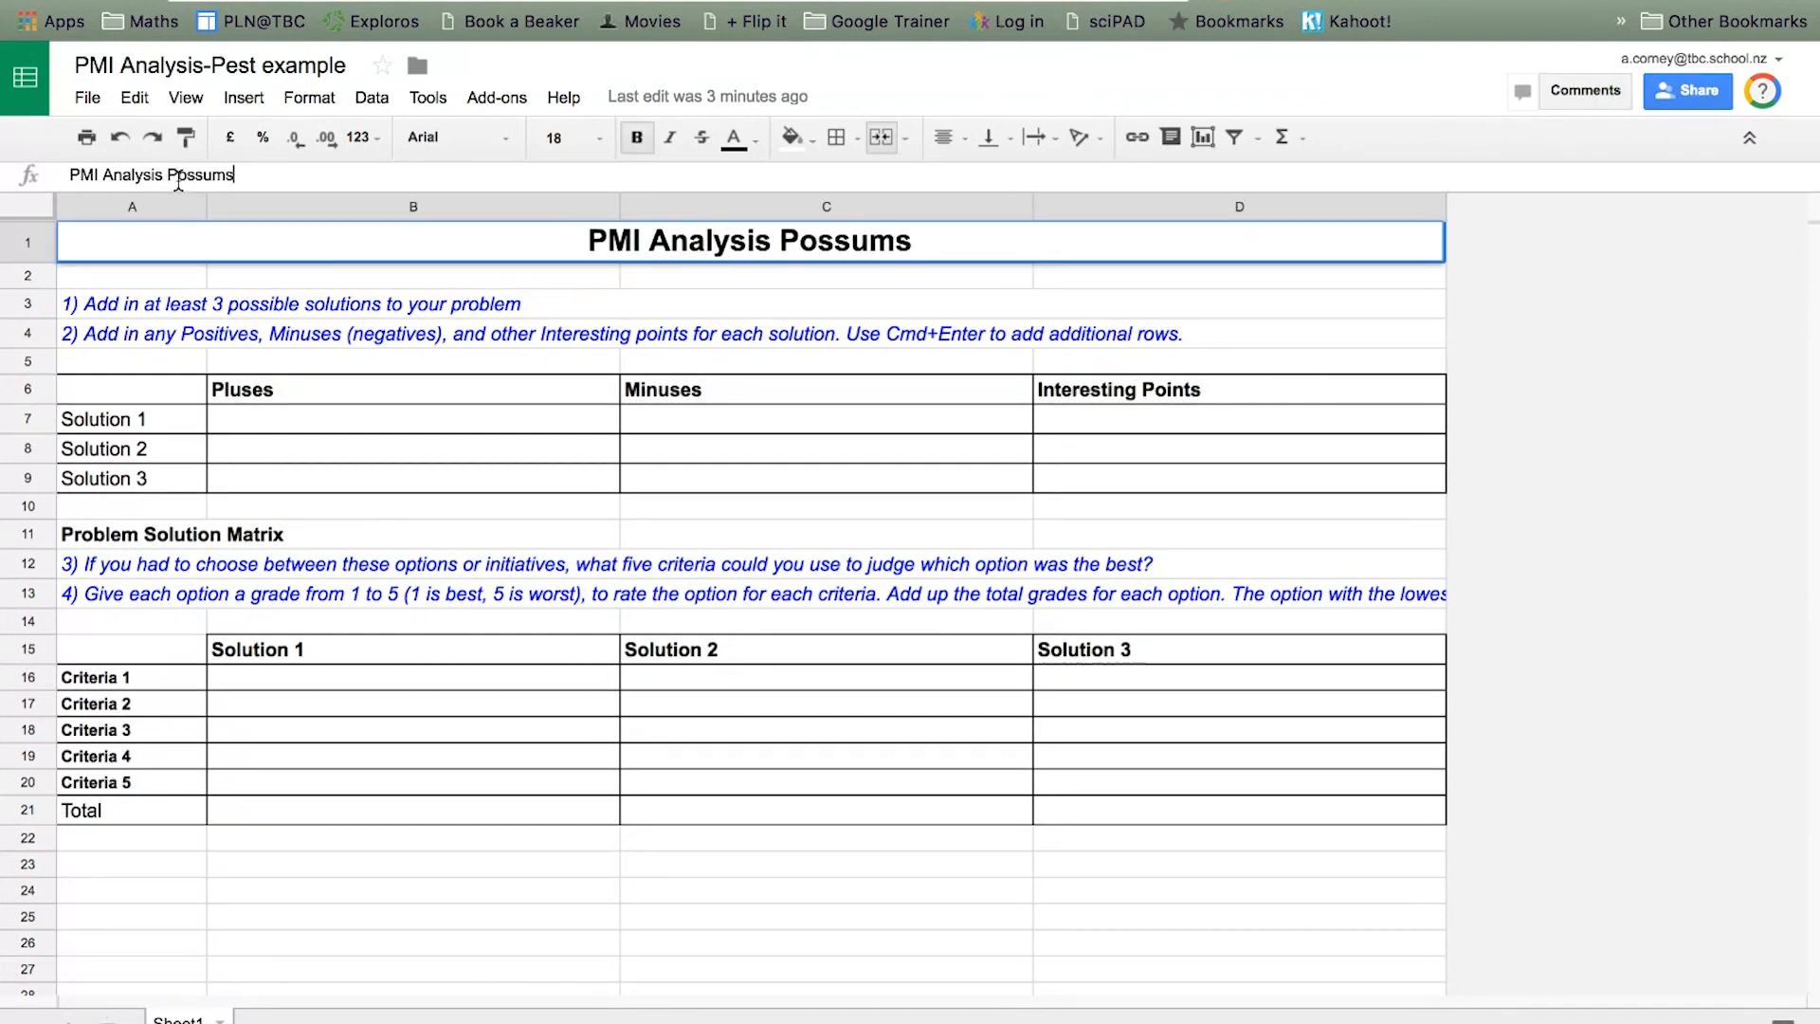
pyautogui.click(780, 244)
pyautogui.write('-')
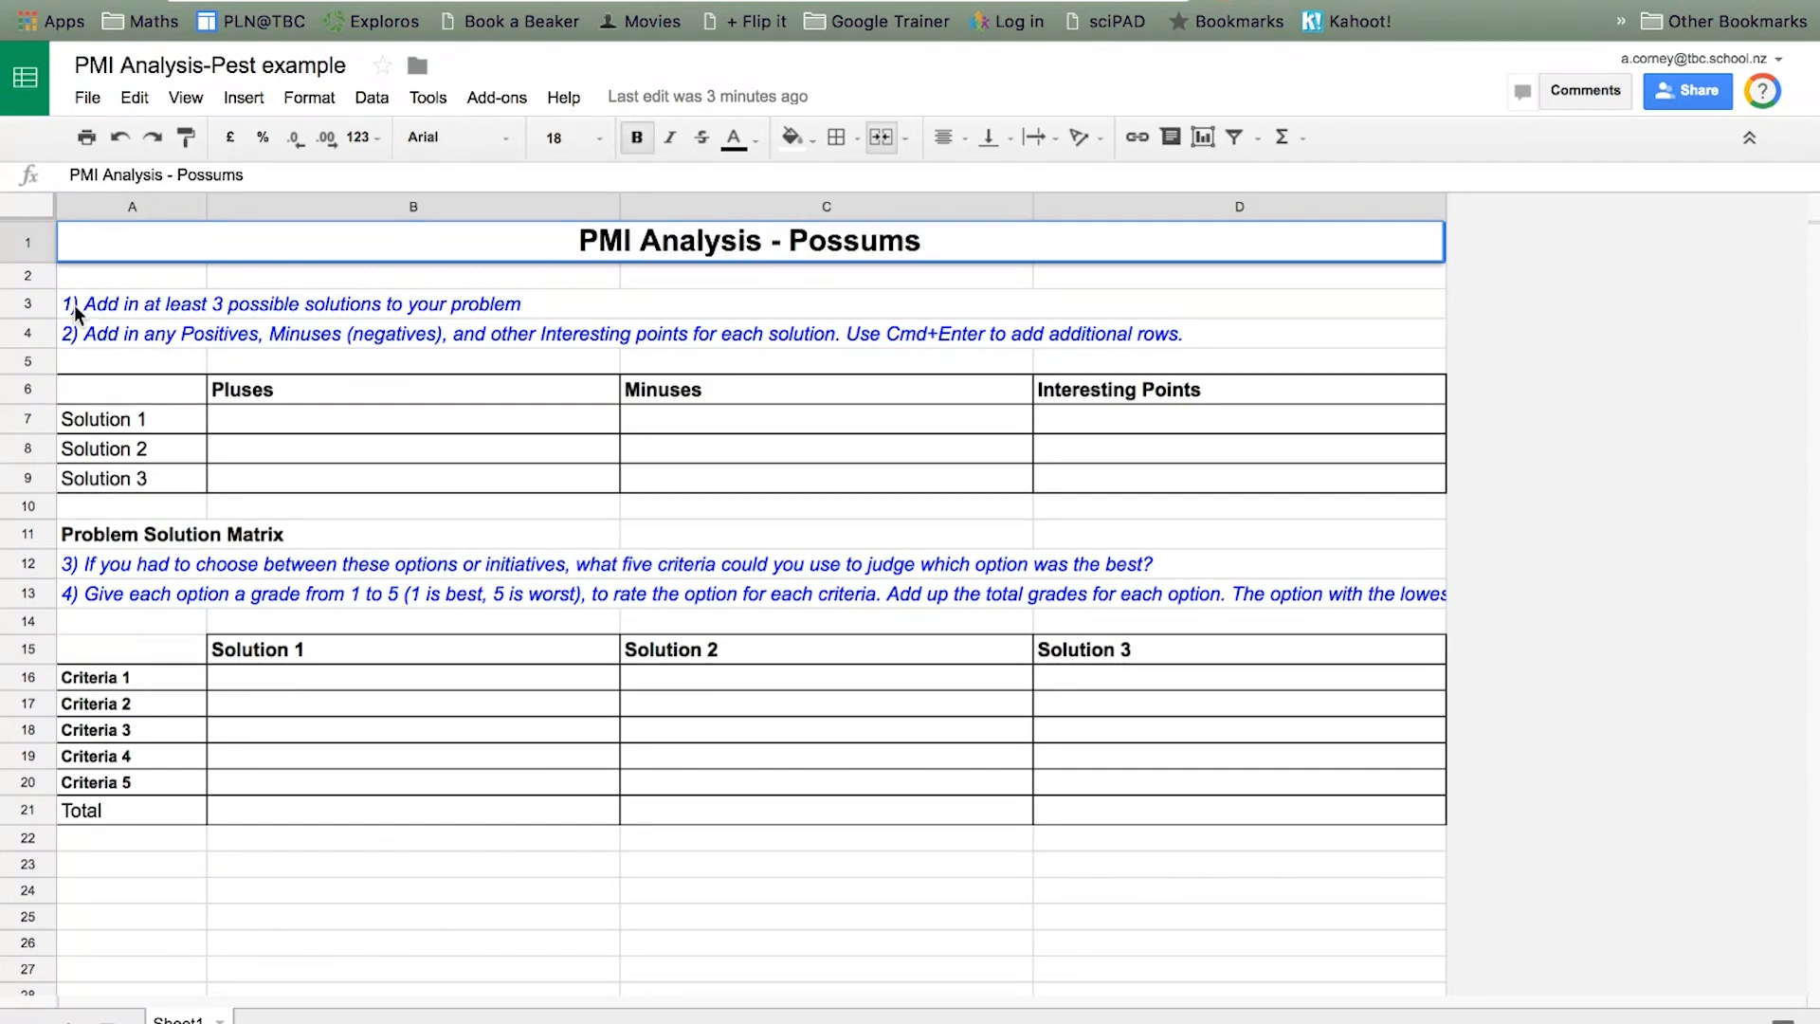
pyautogui.click(116, 305)
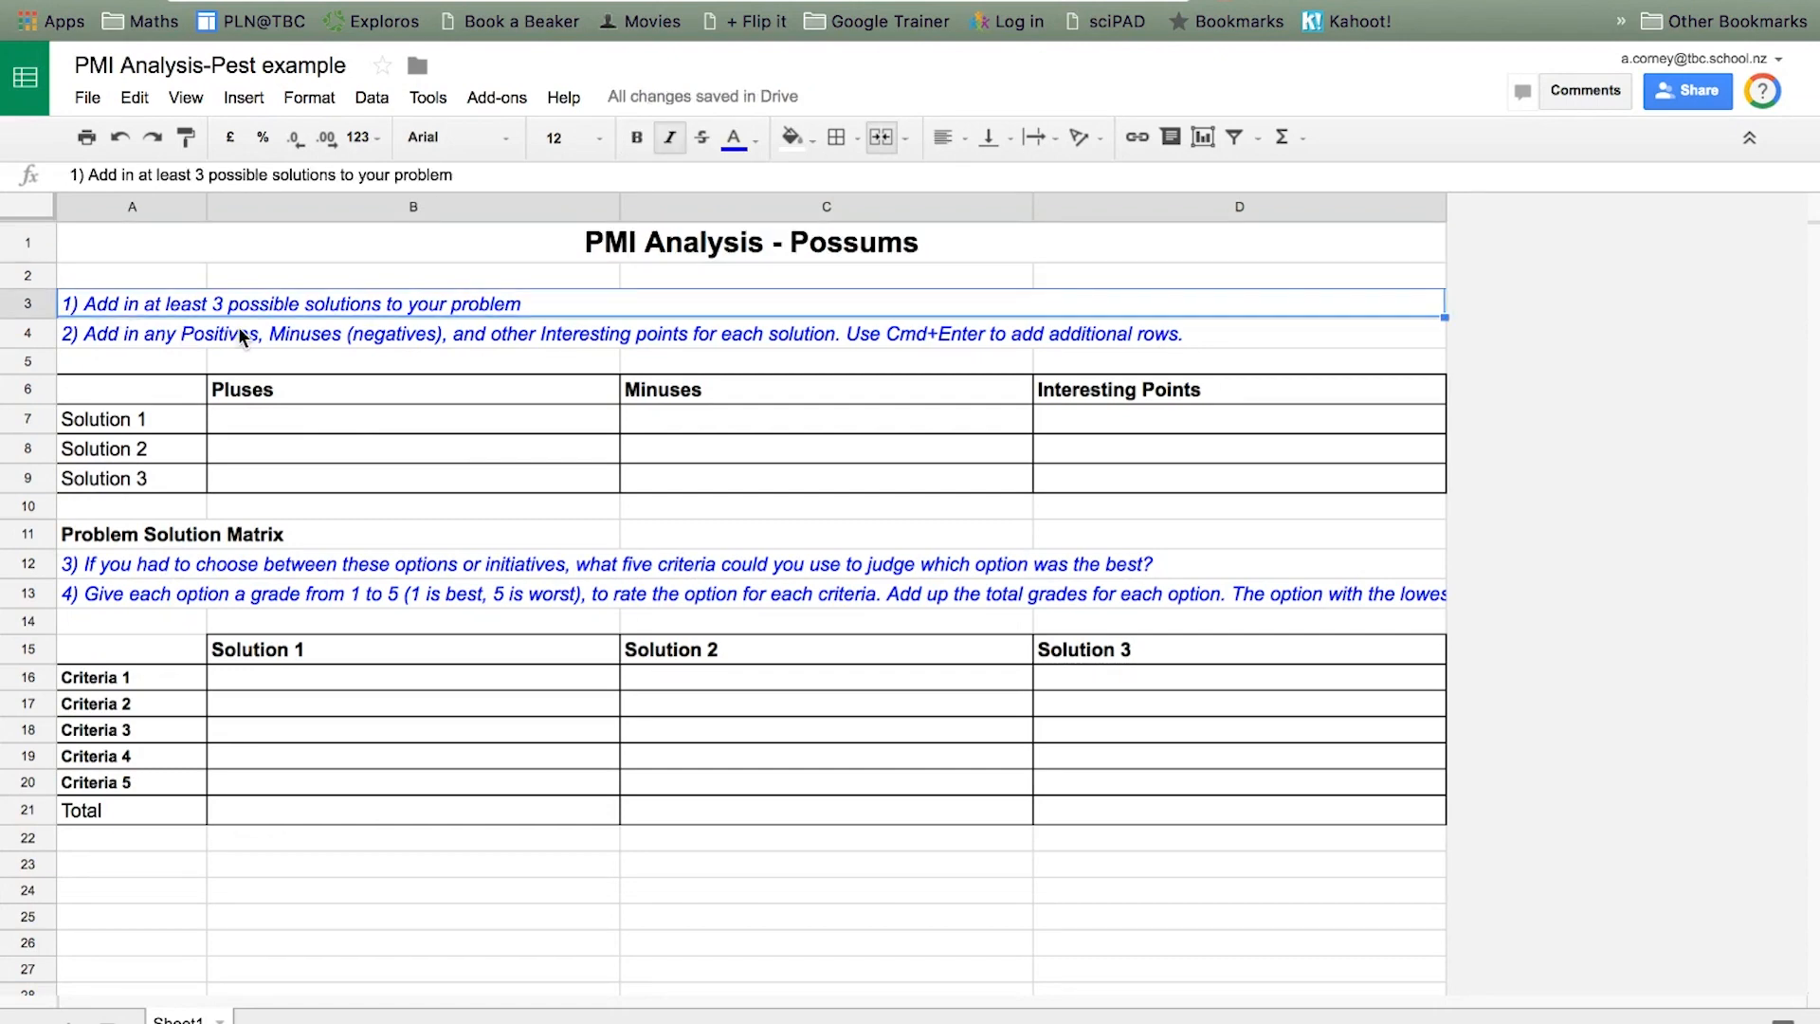
# Replace the Solution 1, Solution 2 and Solution 3 labels in the first table with Trapping, Poisons and Shooting
pyautogui.click(122, 417)
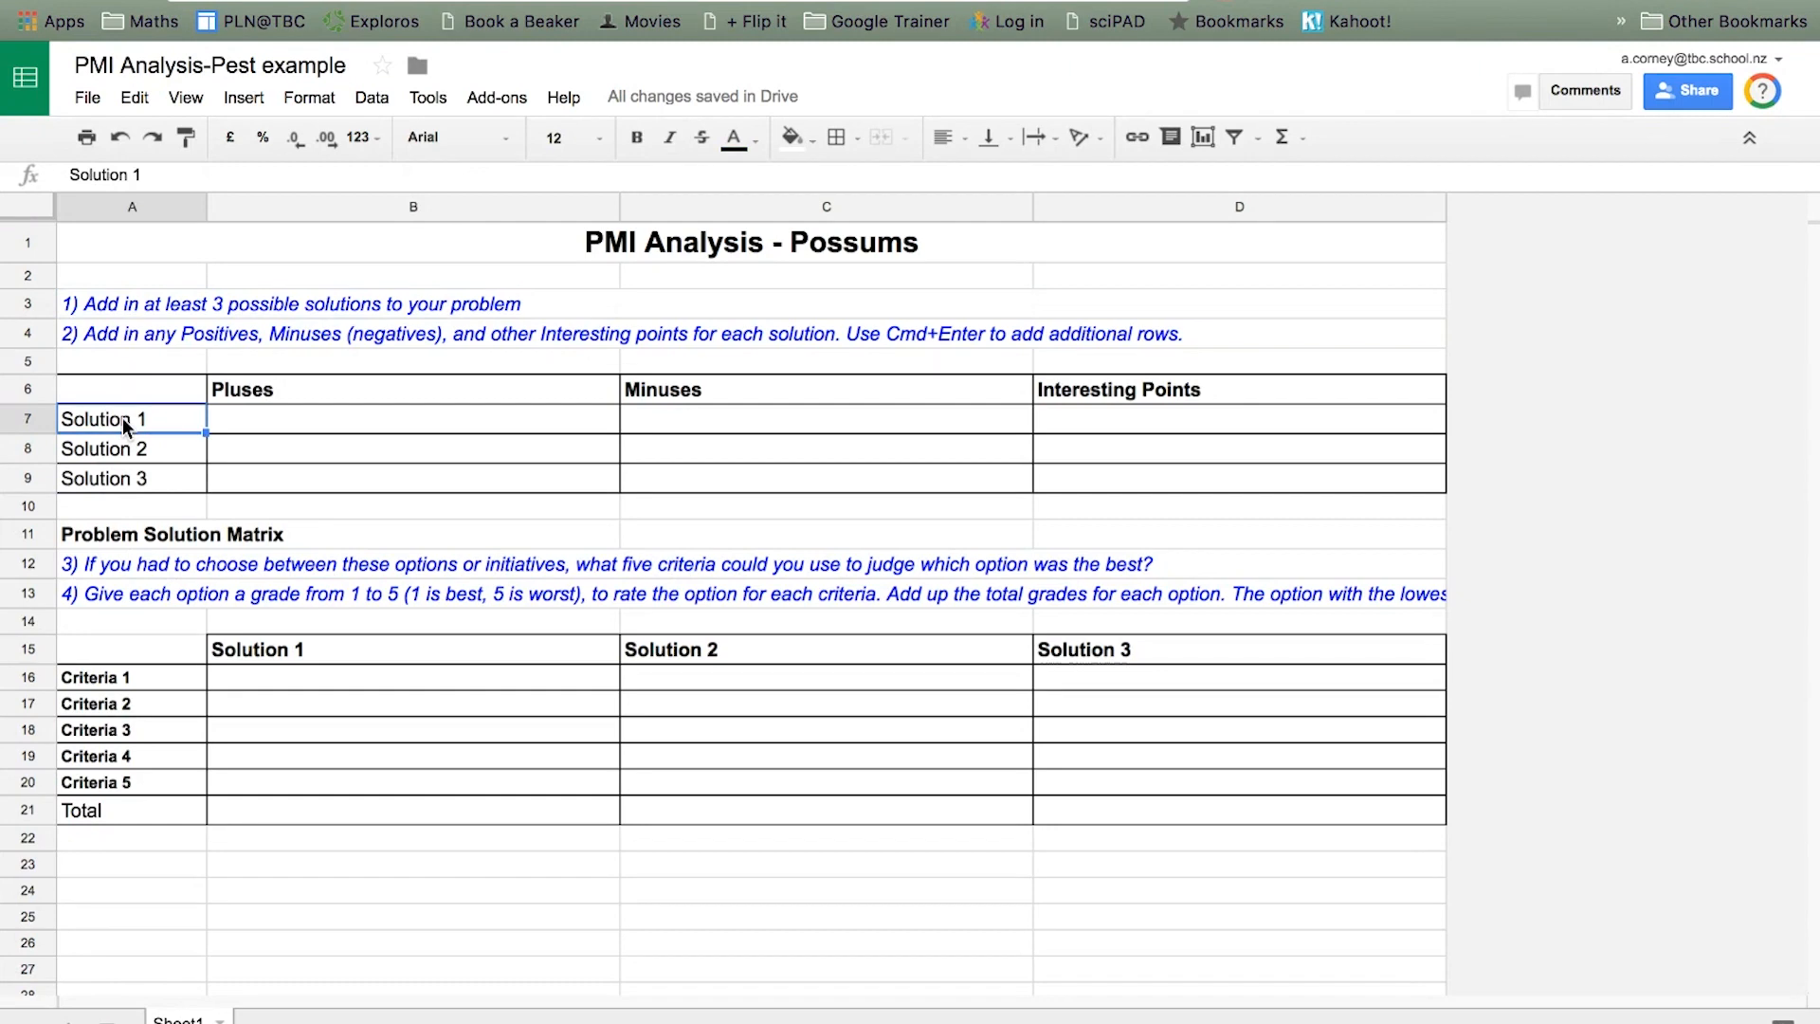
pyautogui.write('Trap')
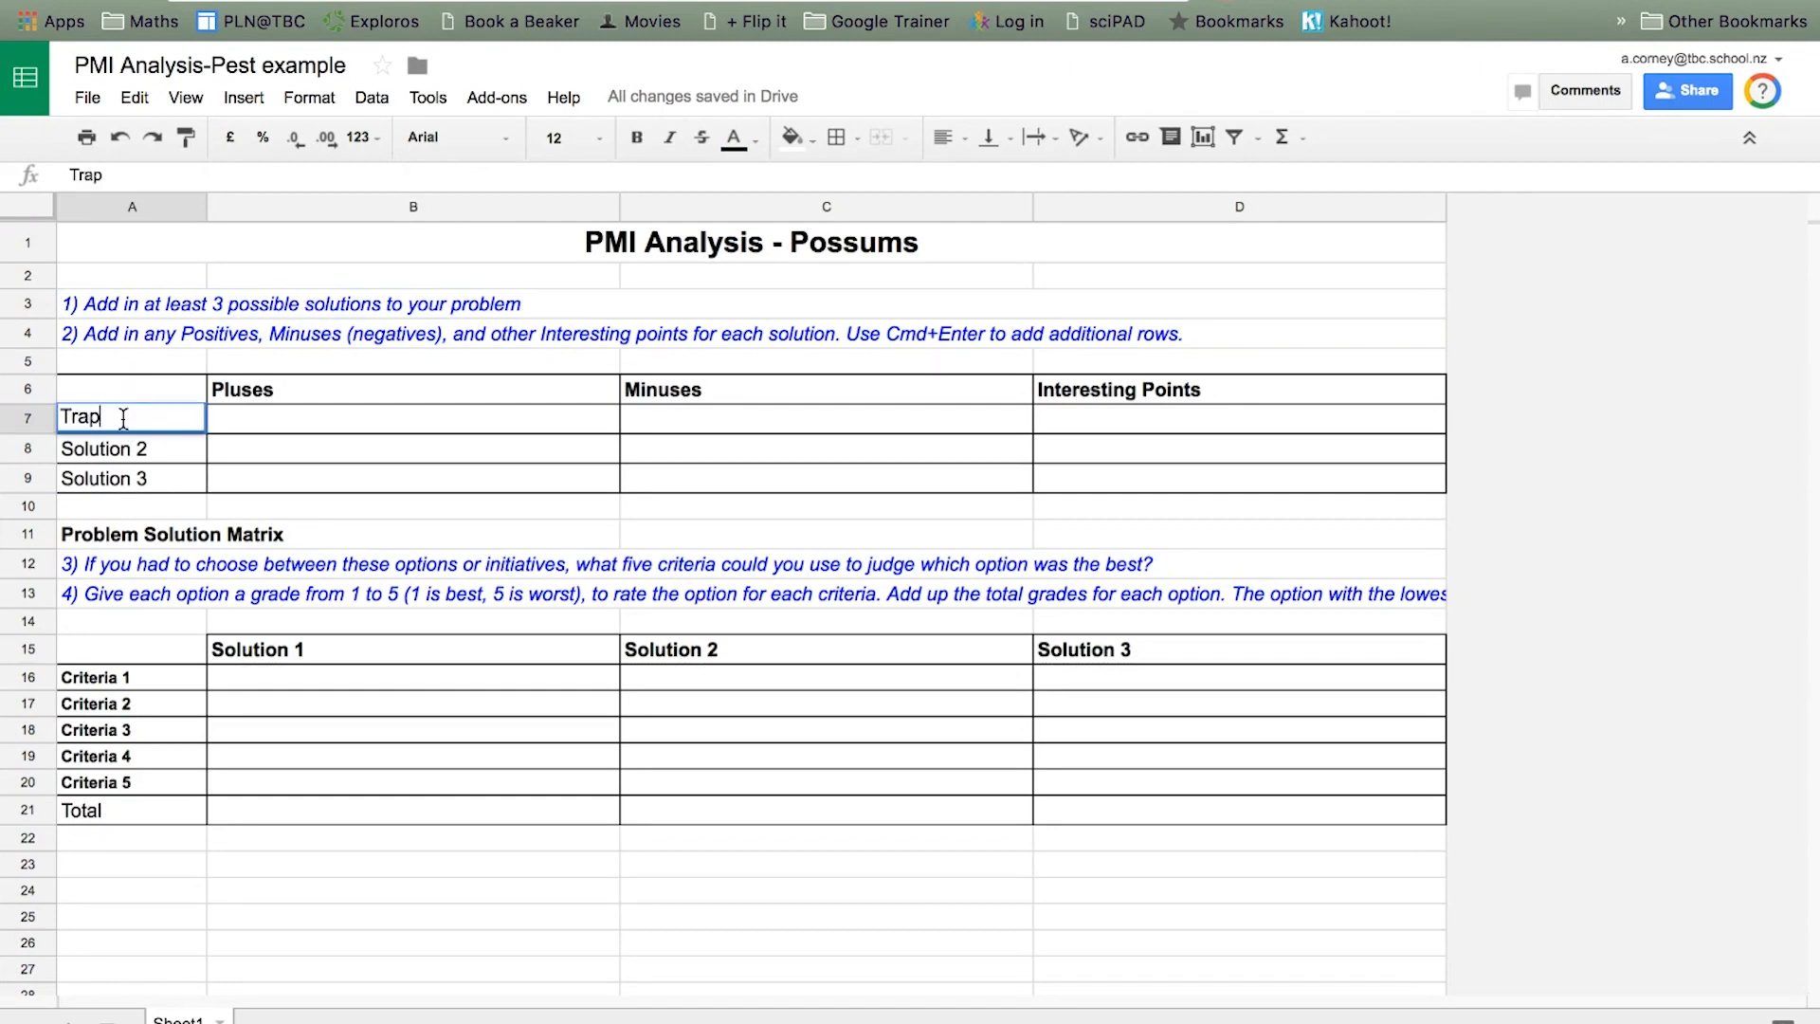
pyautogui.write('ping')
pyautogui.press('Return')
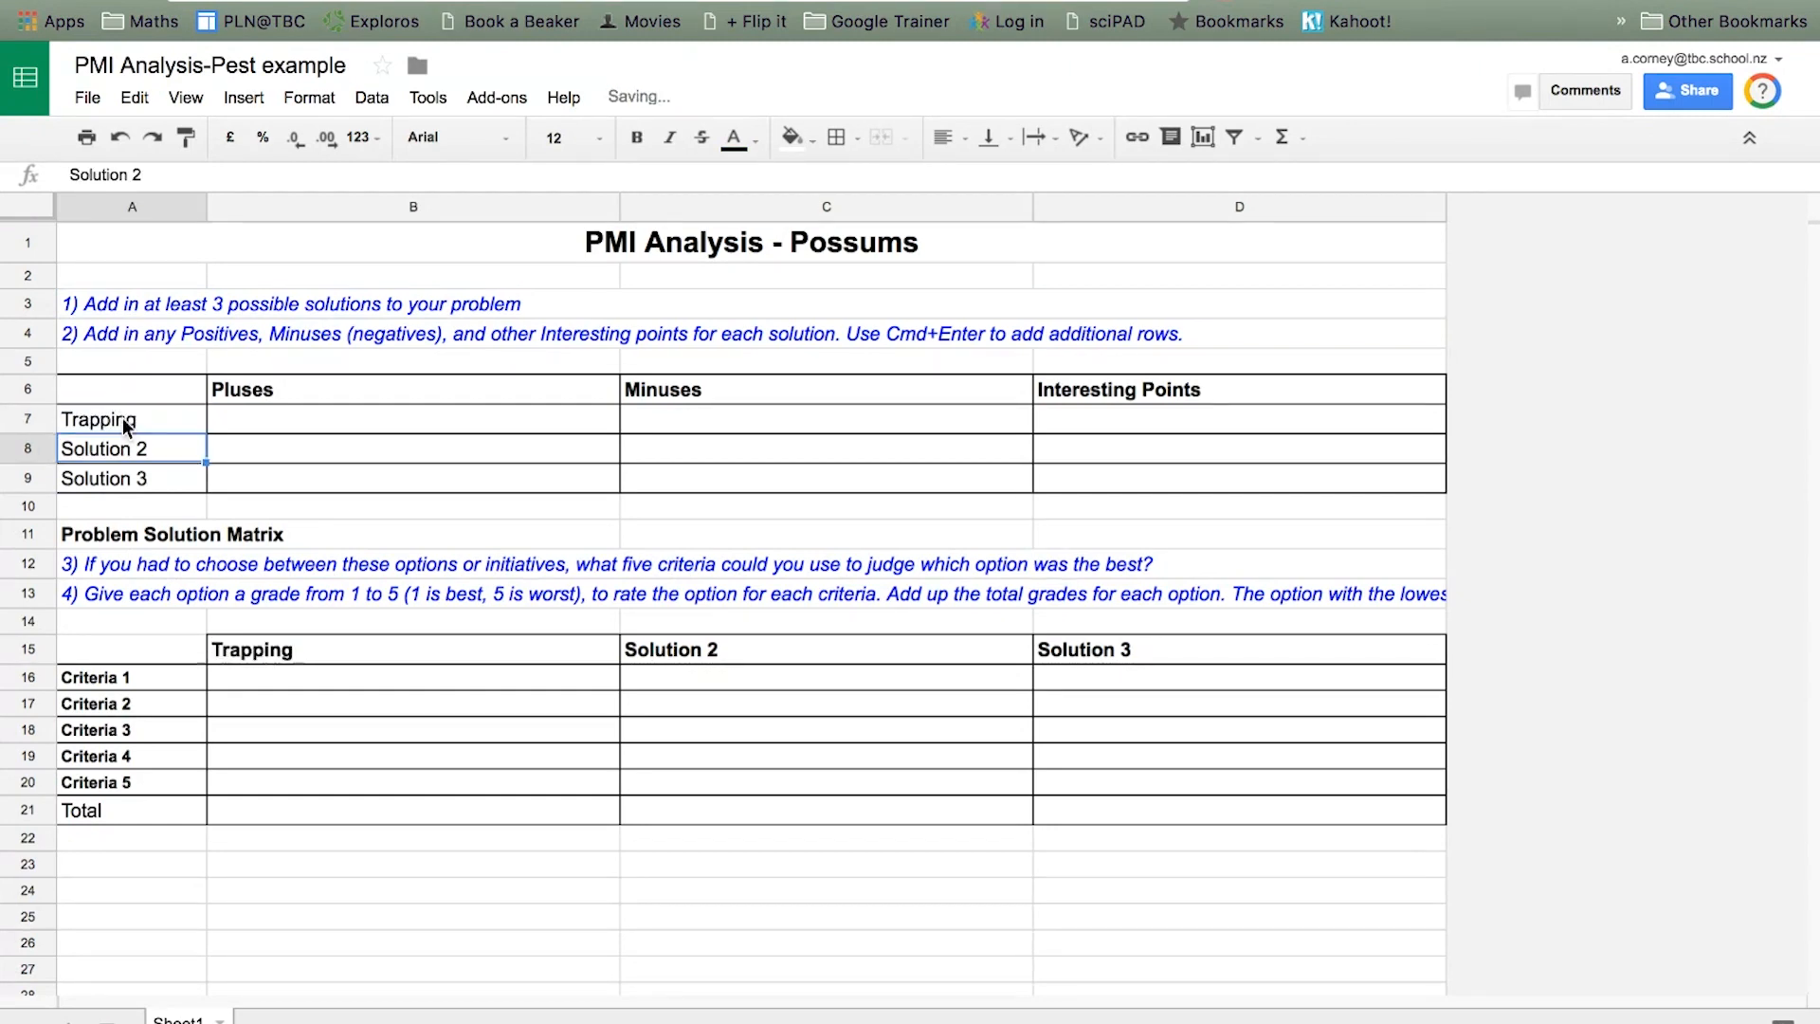
pyautogui.write('Poi')
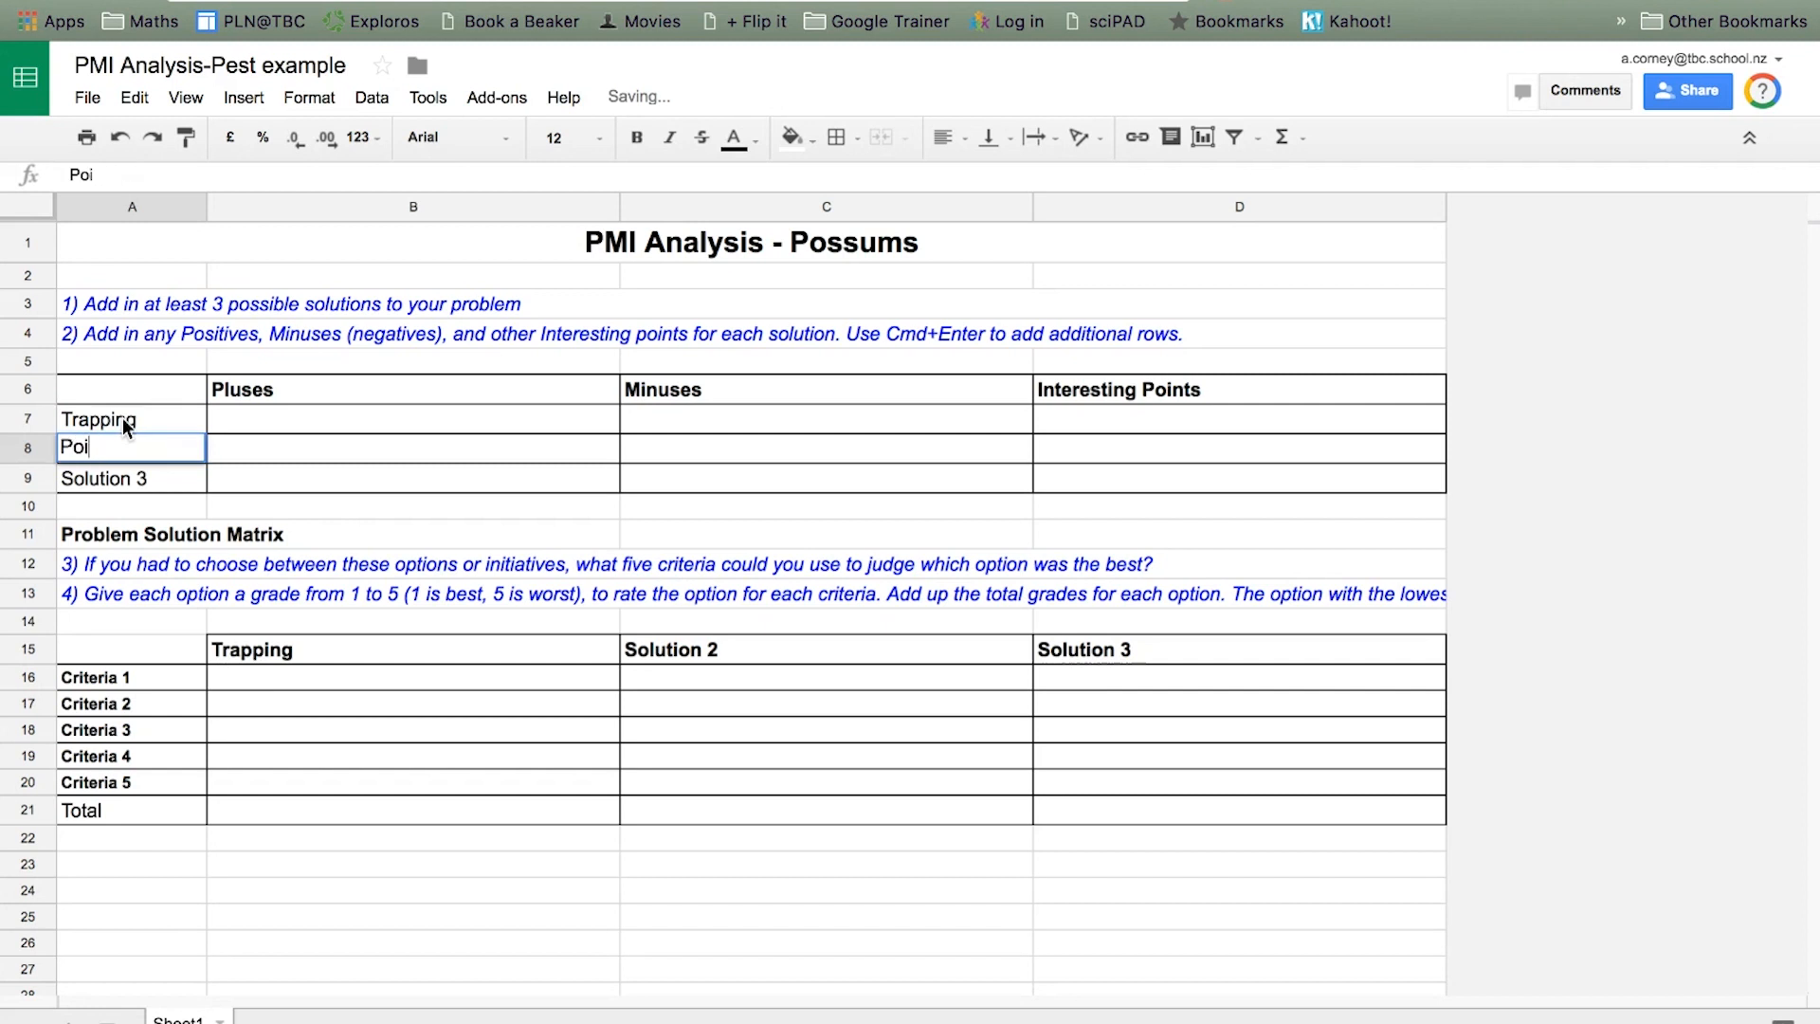
pyautogui.write('sons')
pyautogui.press('Return')
pyautogui.write('Shooting')
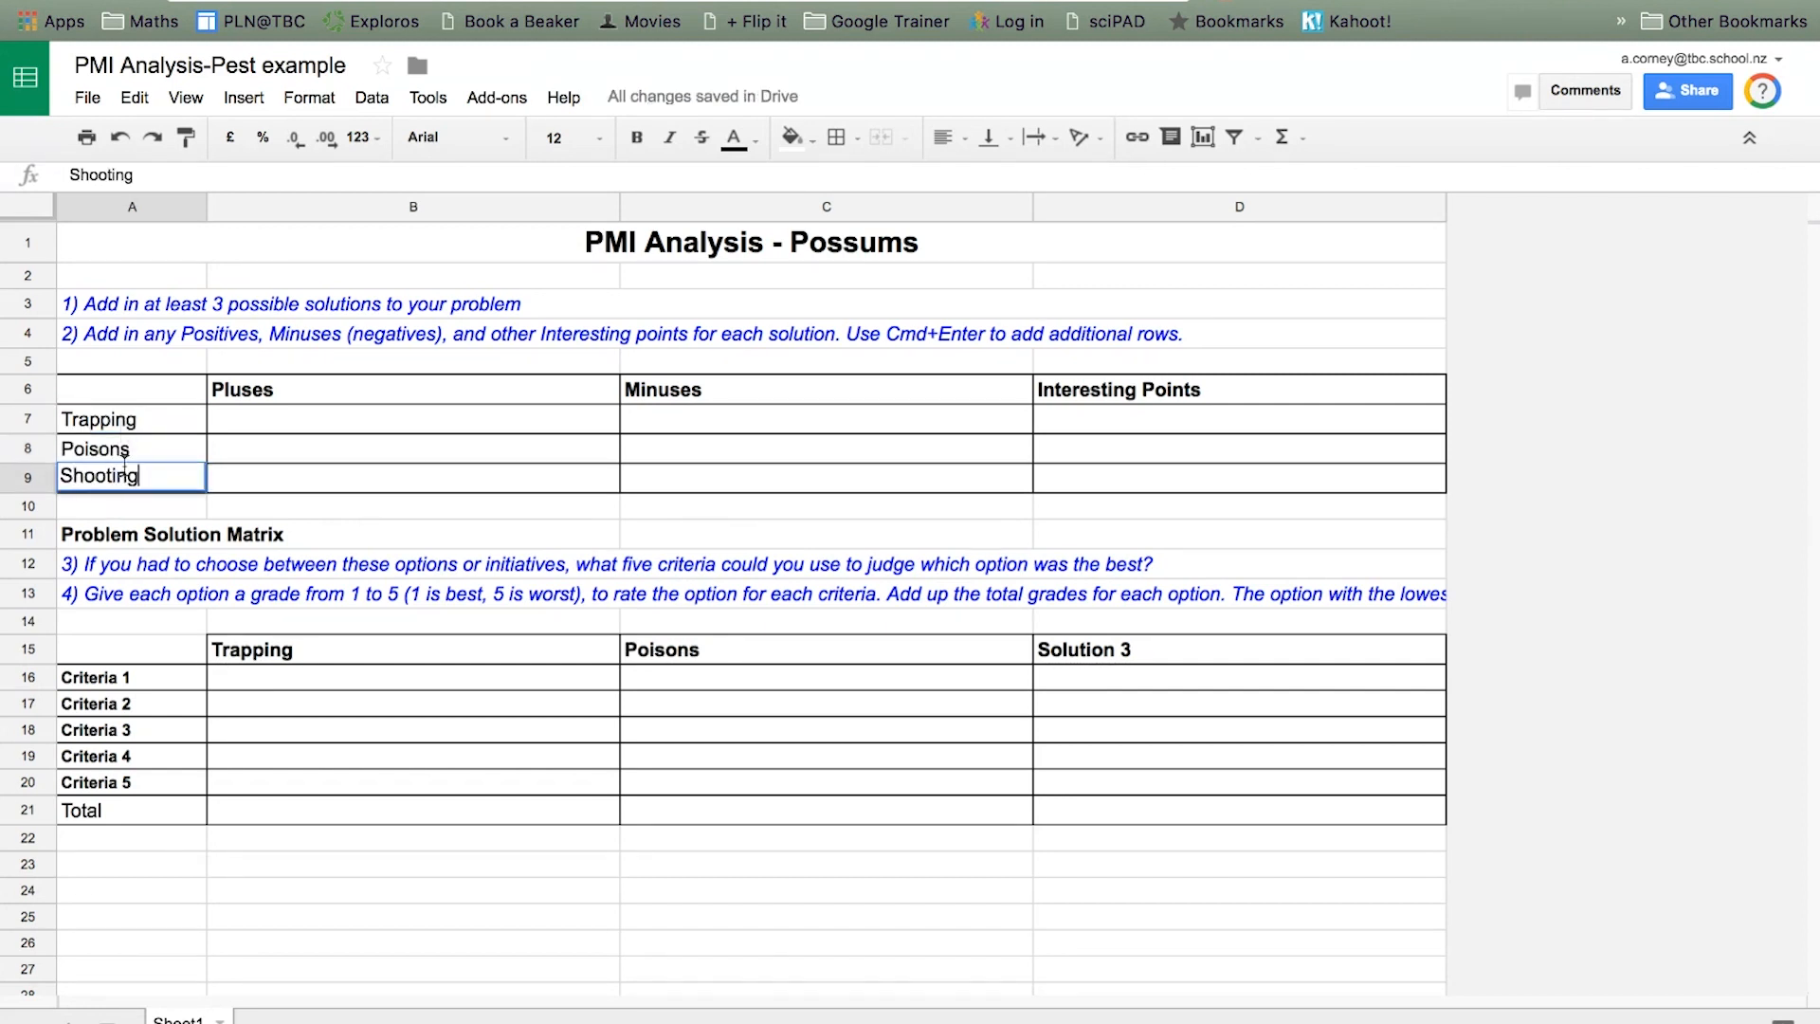
pyautogui.click(276, 640)
pyautogui.click(687, 652)
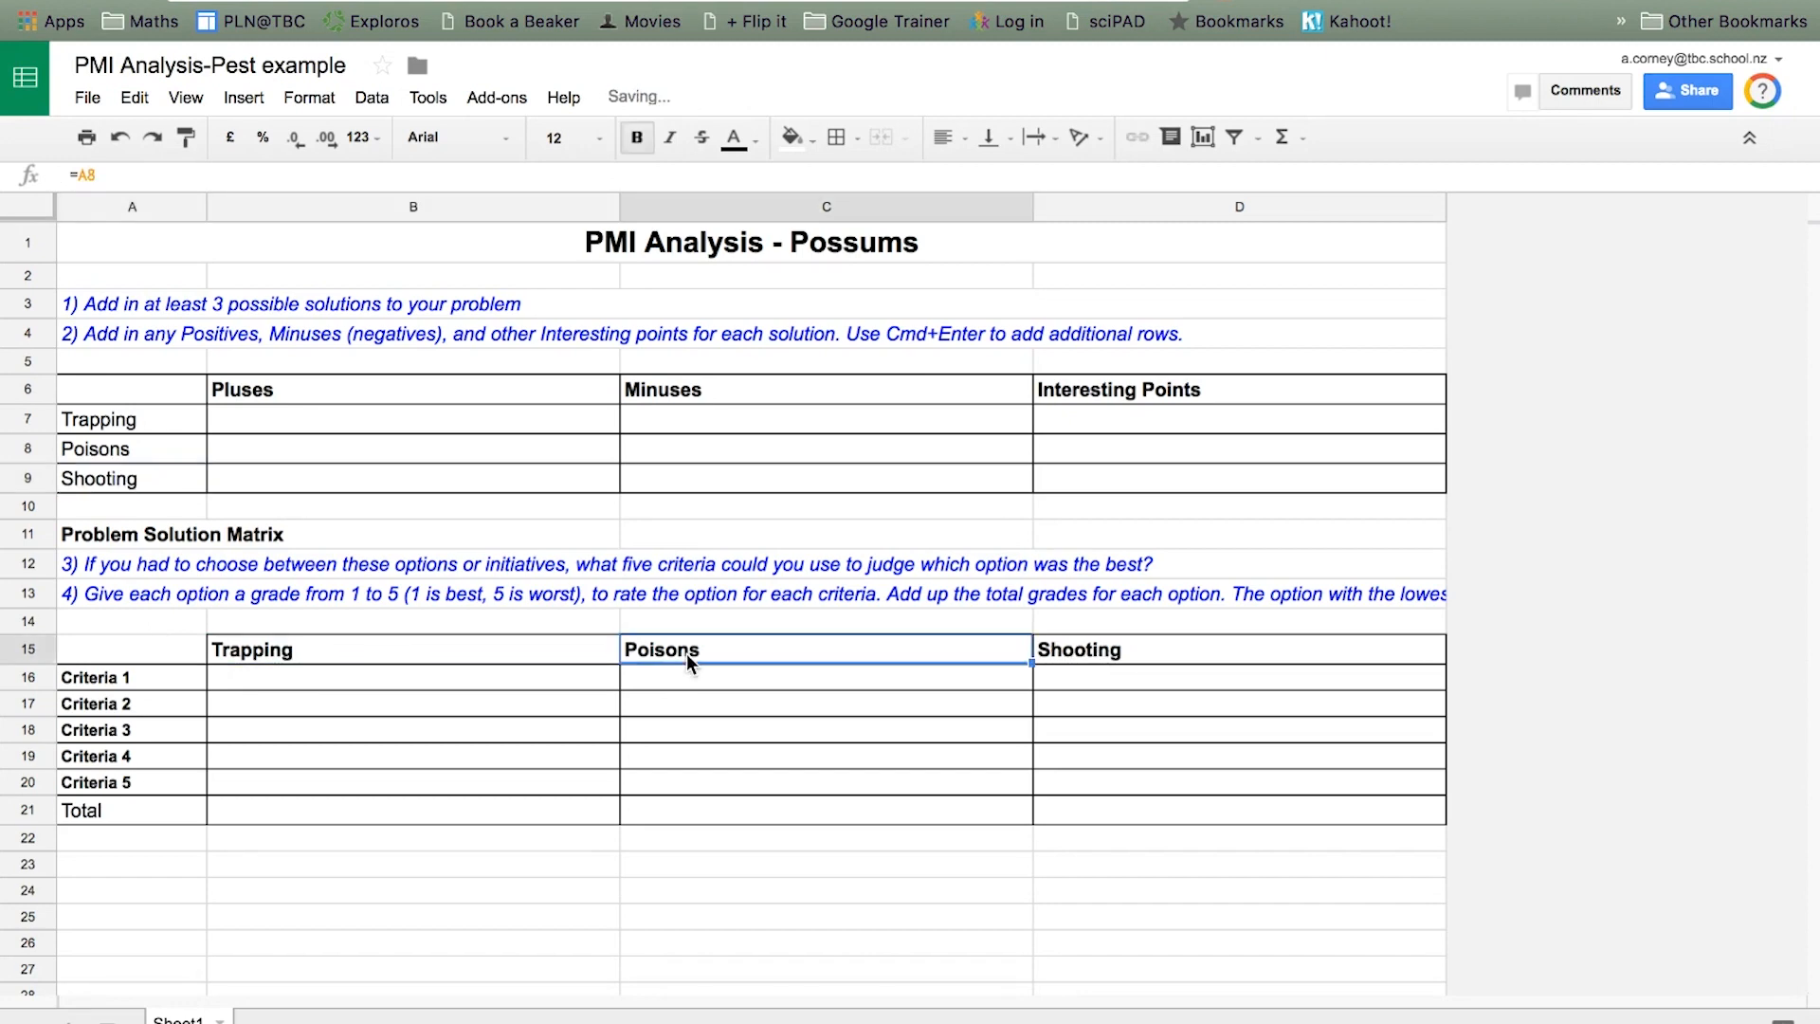
pyautogui.click(1145, 671)
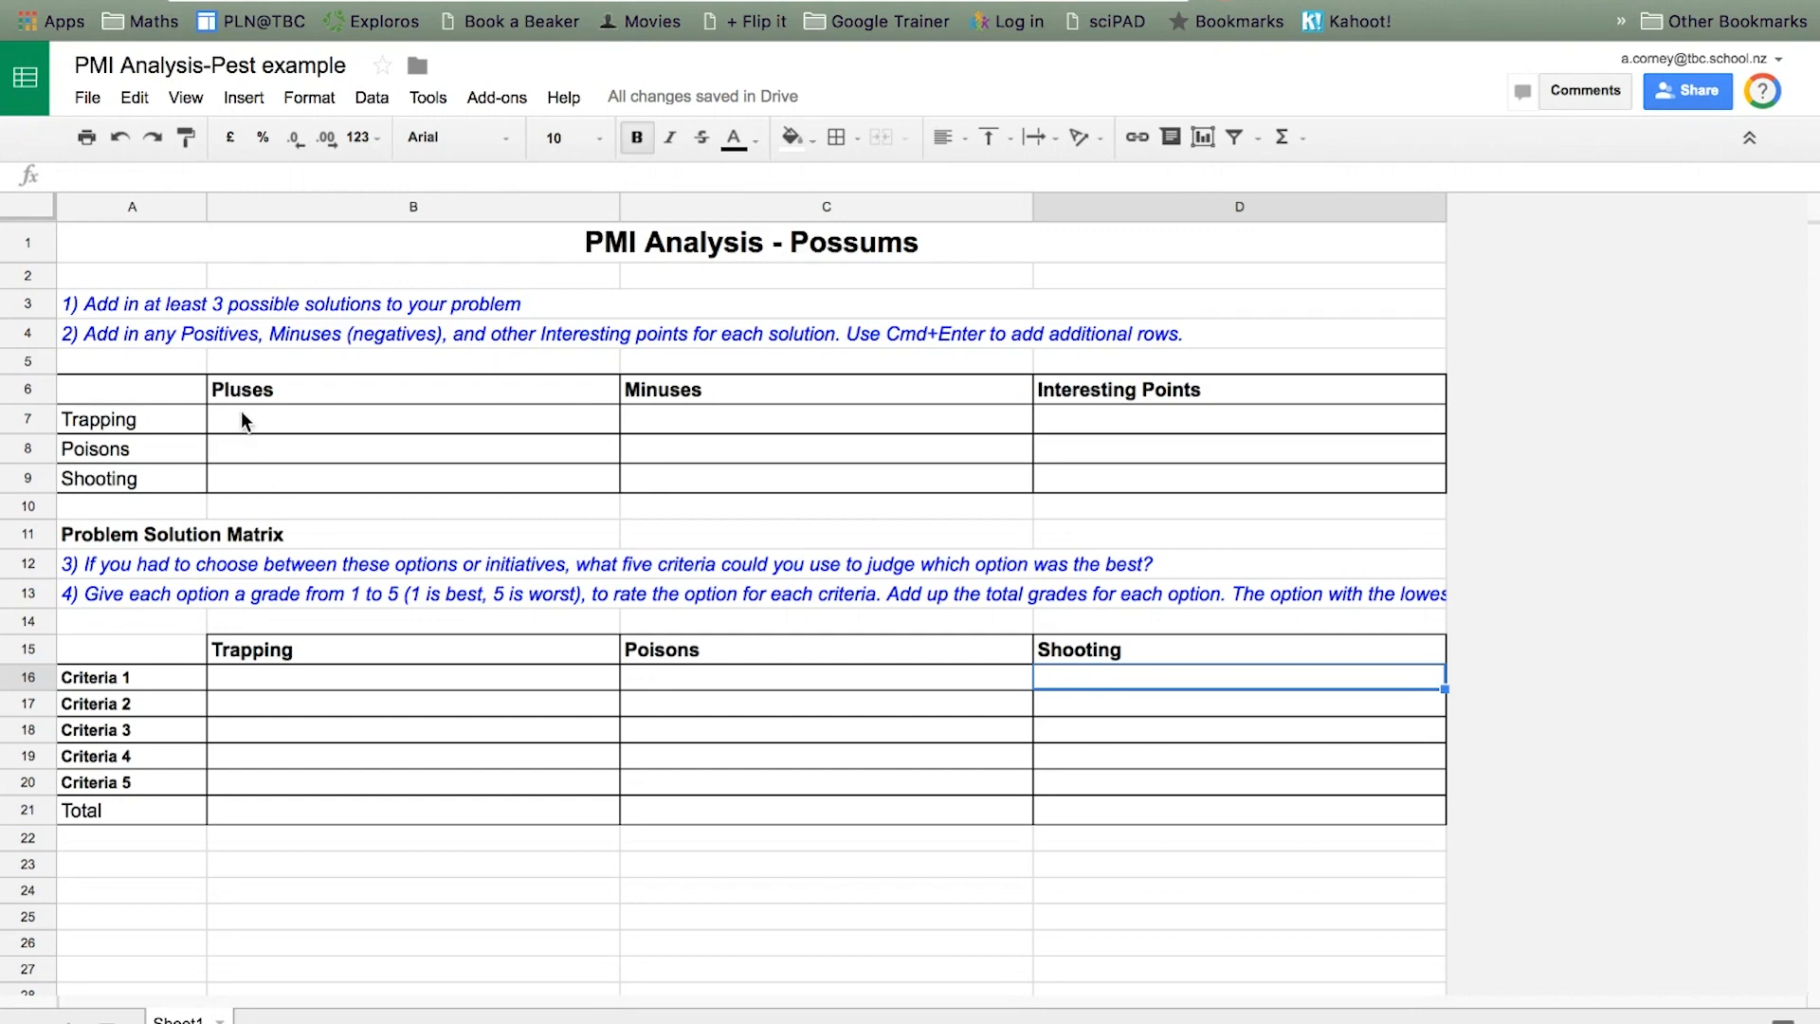
# Enter "Cheap per trap" and "Kills possums quickly" on separate lines in the Pluses cell for Trapping
pyautogui.click(94, 336)
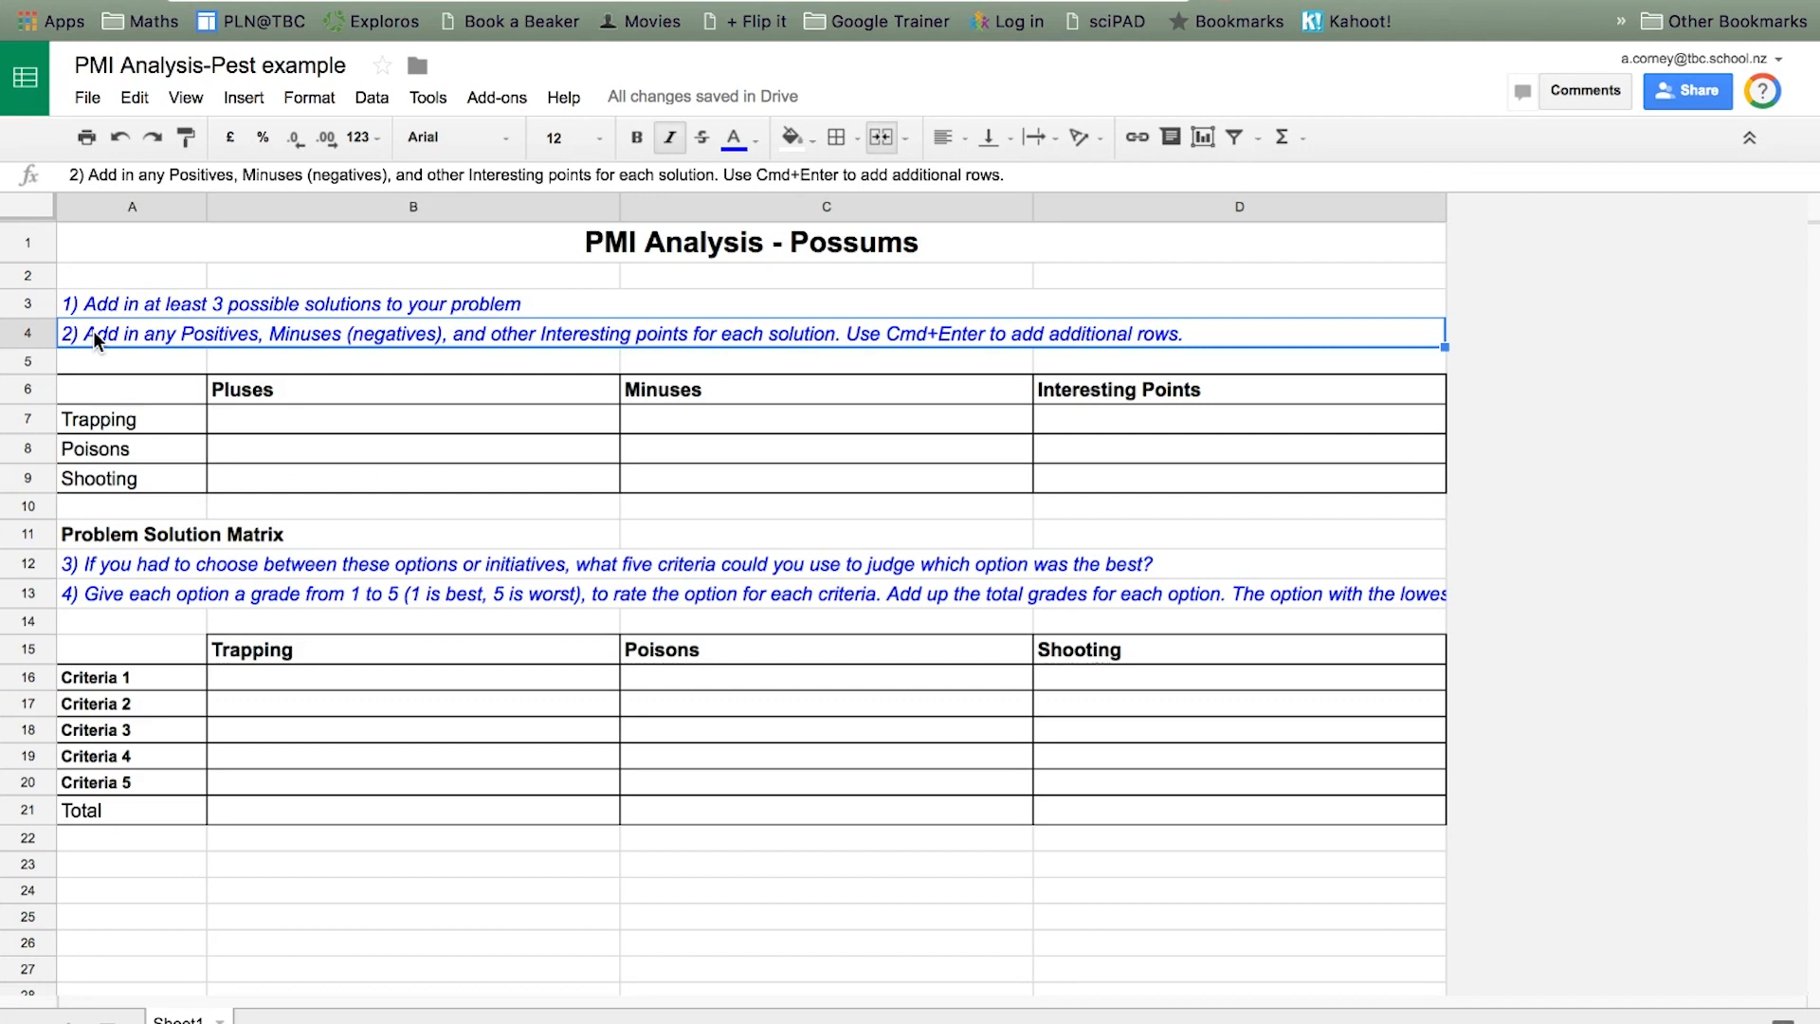
pyautogui.click(239, 417)
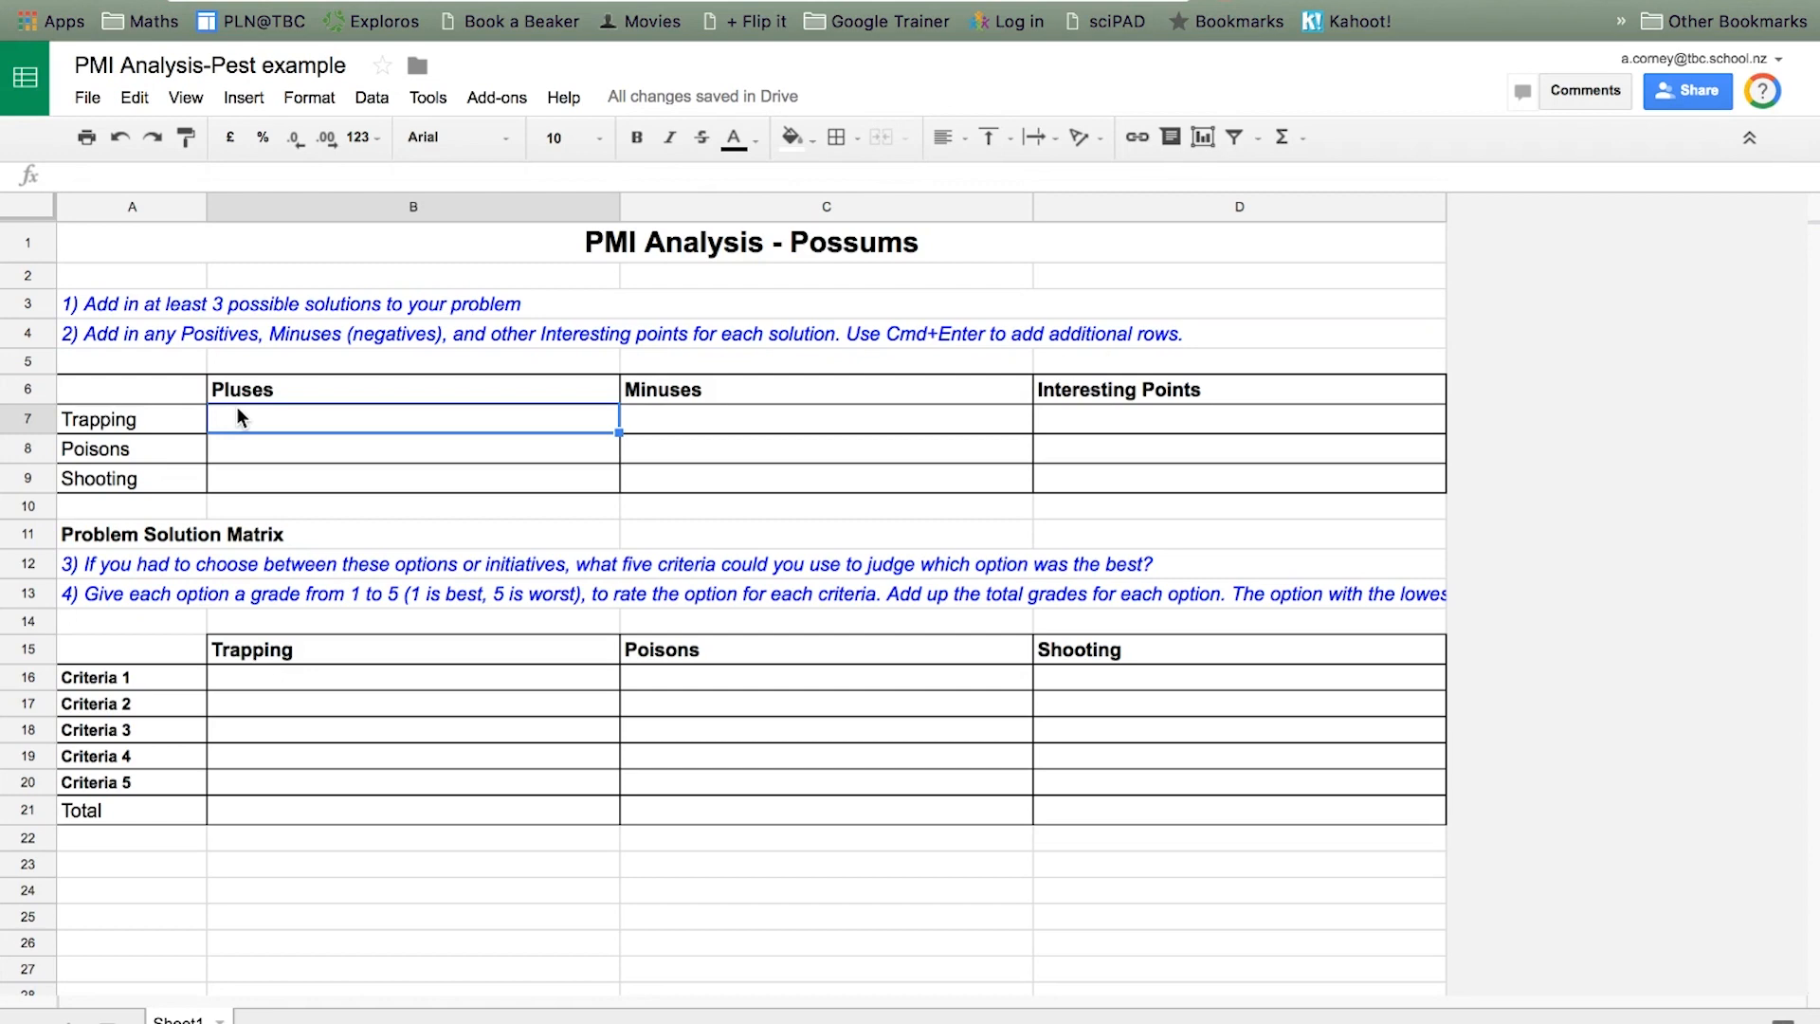
pyautogui.write('Che')
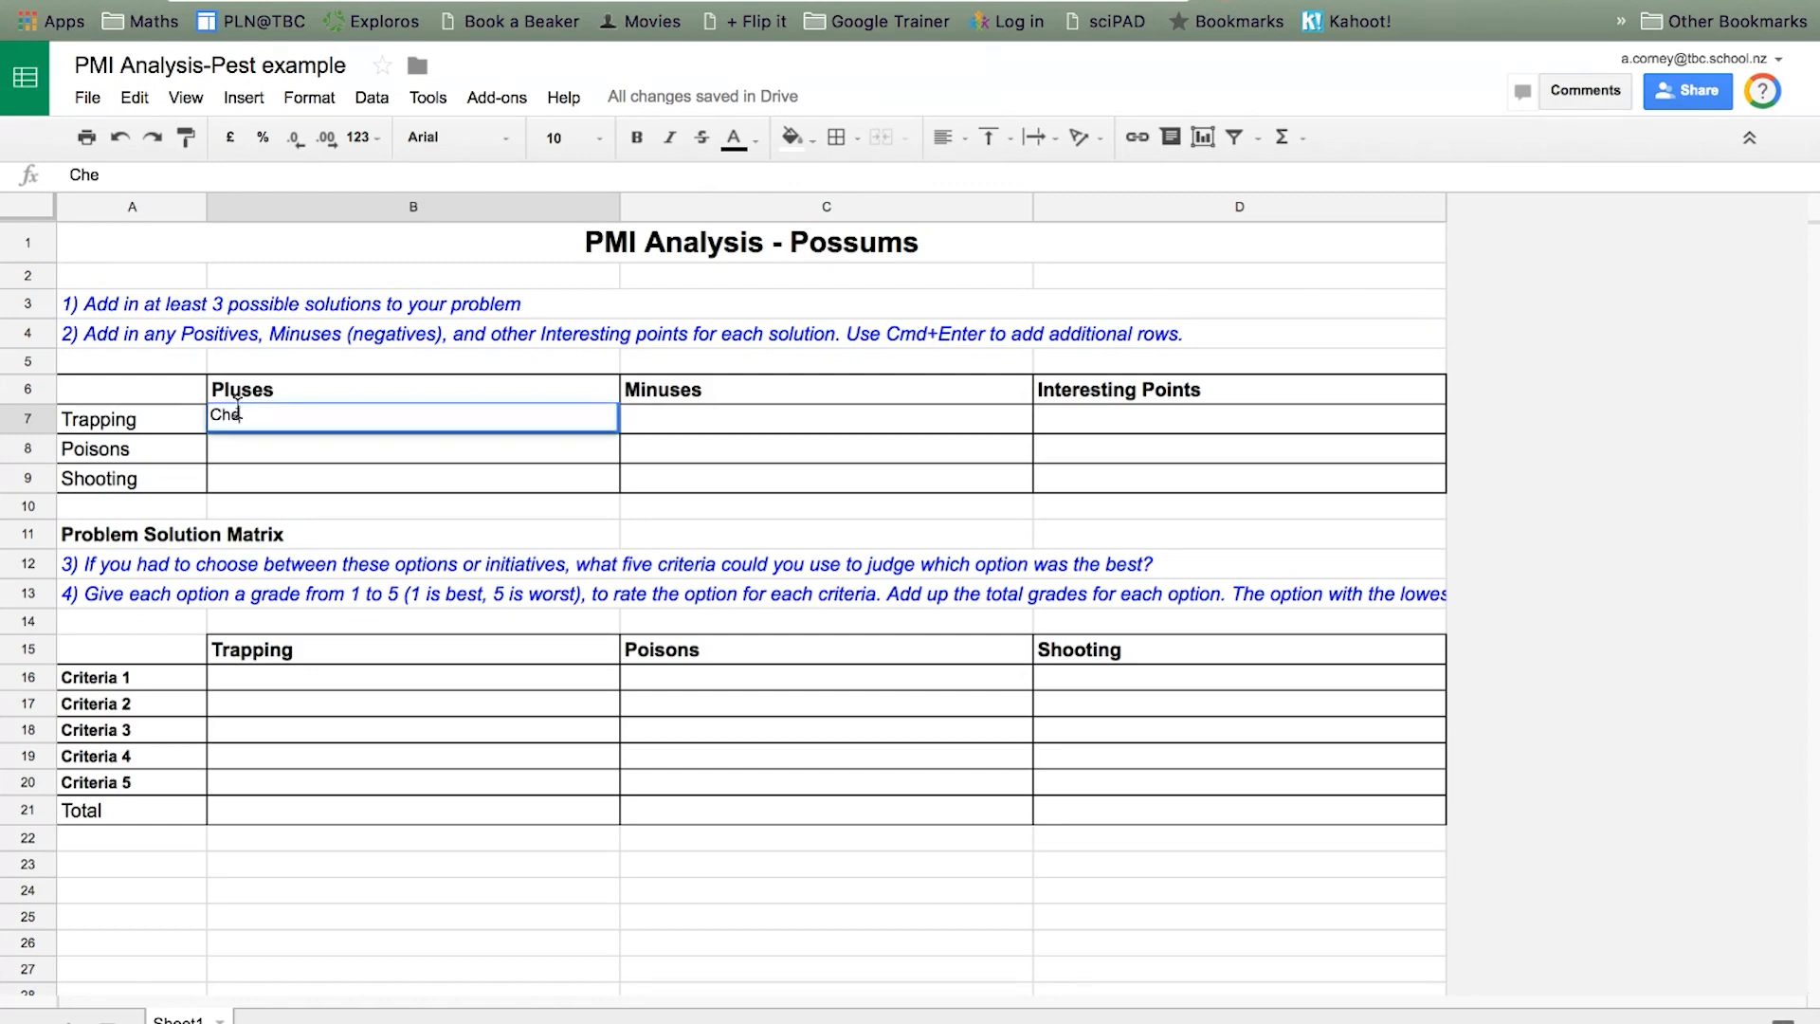
pyautogui.write('ap per trap')
pyautogui.press('super+Return')
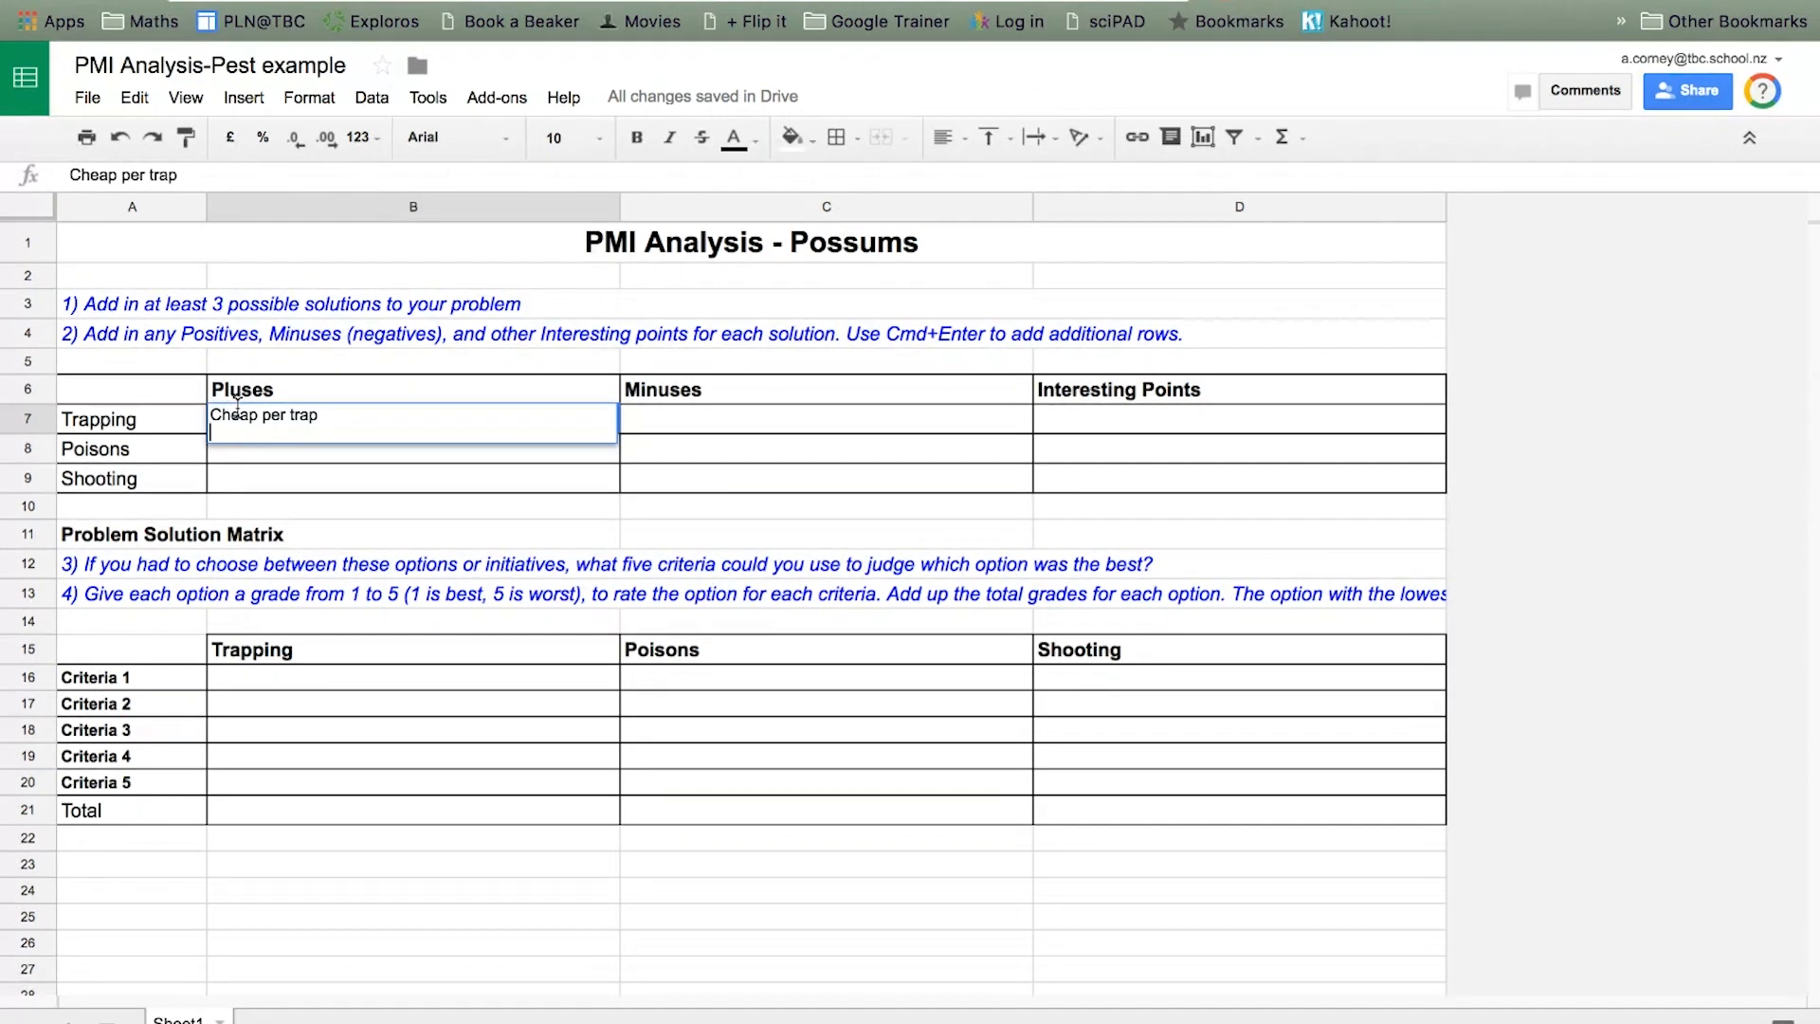
pyautogui.write('Kills possums q')
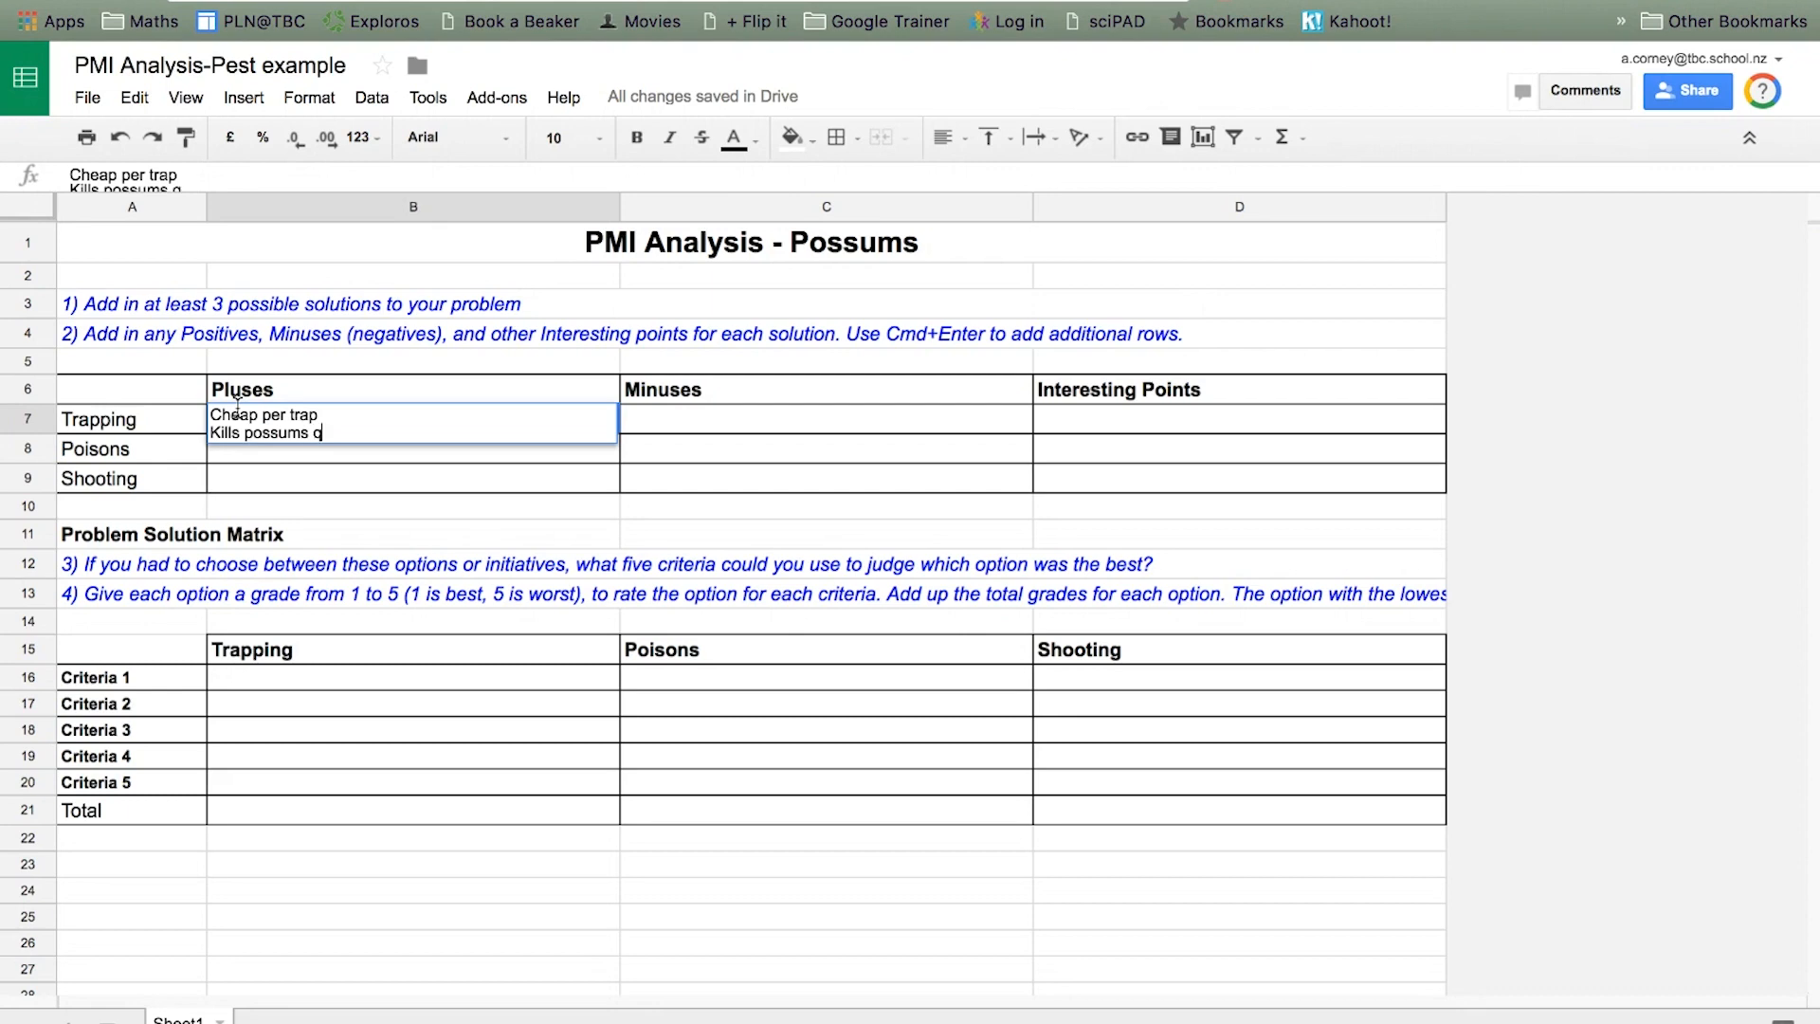
pyautogui.write('uickly')
pyautogui.press('Return')
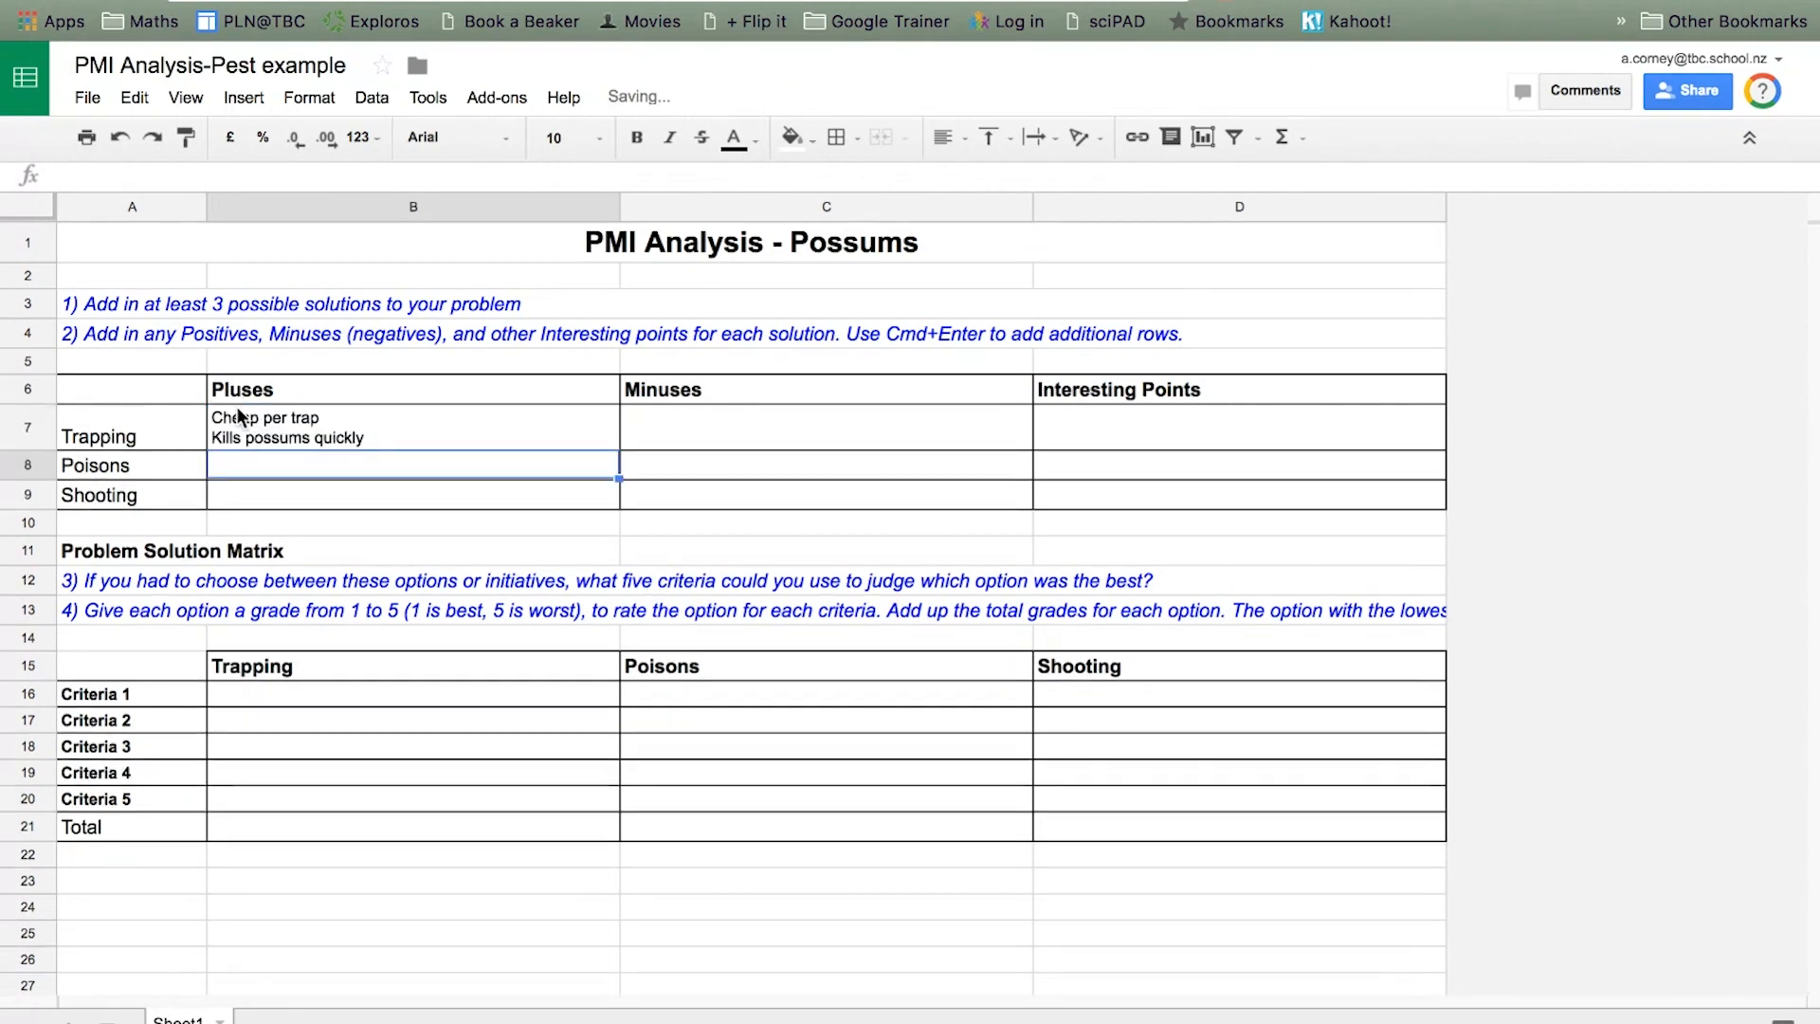
# For Trapping, enter "Set by people" under Minuses and "Many different types" under Interesting Points
pyautogui.click(675, 434)
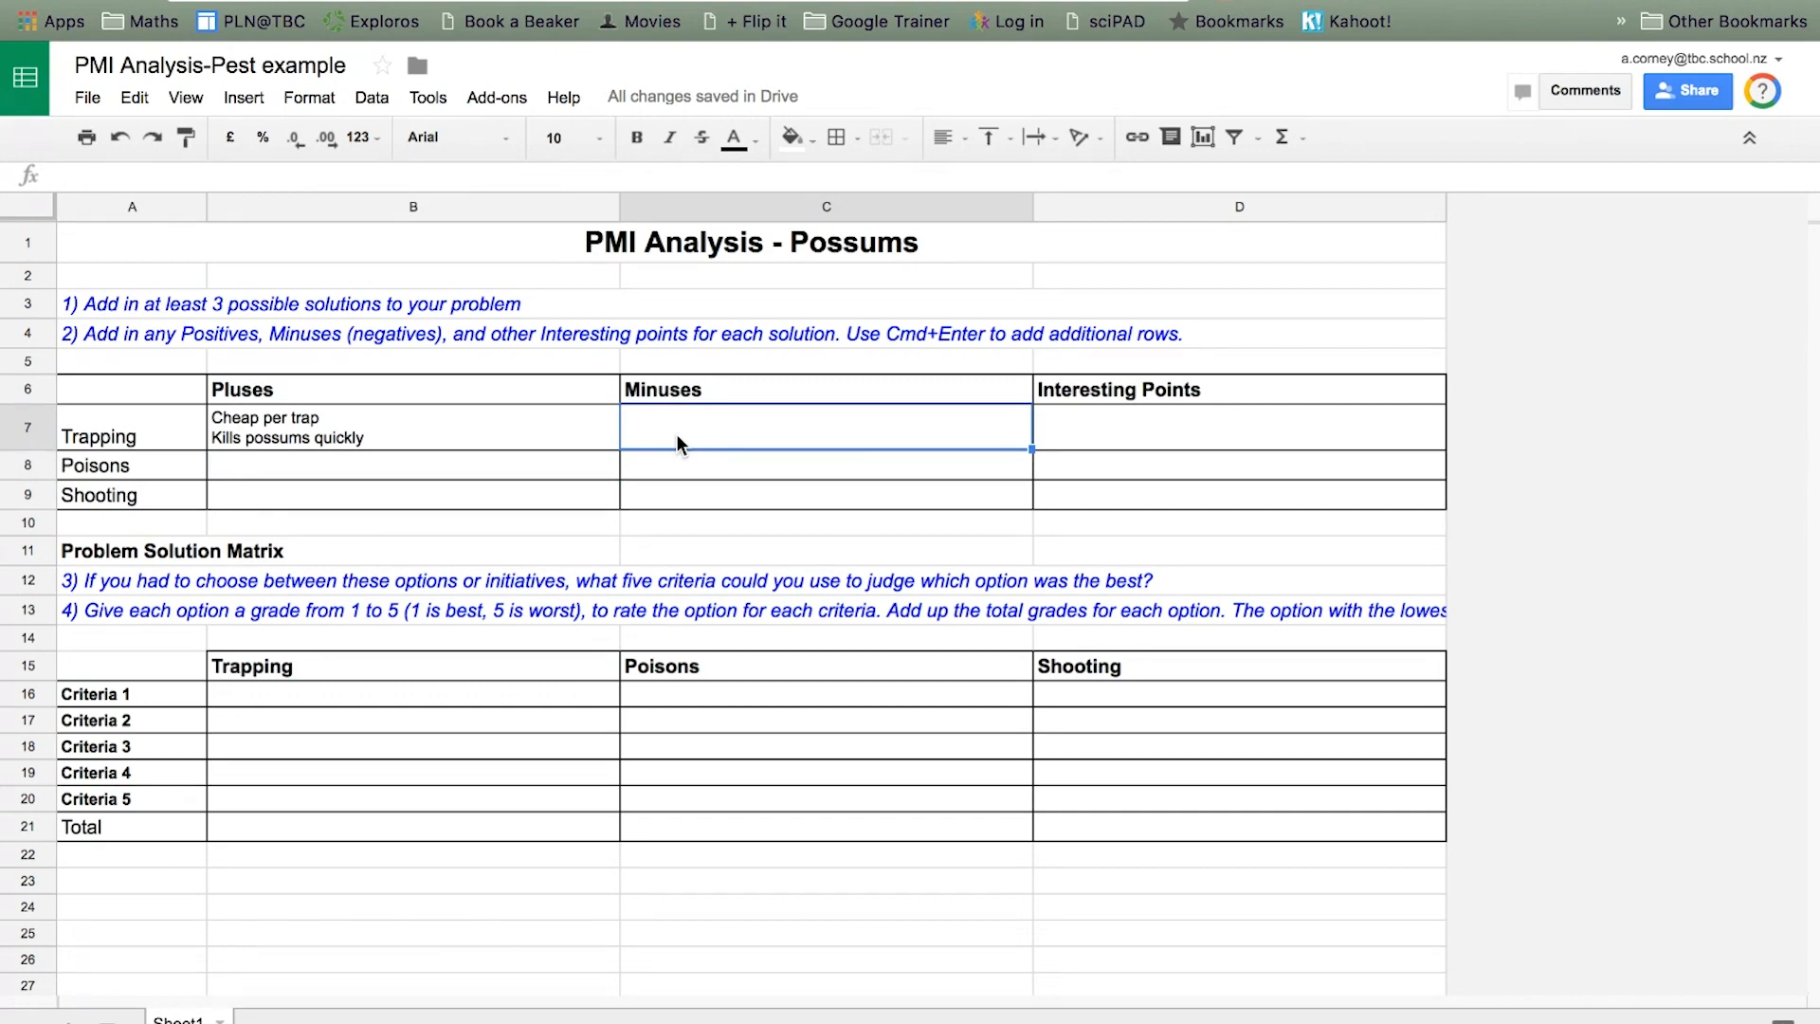
pyautogui.write('Set')
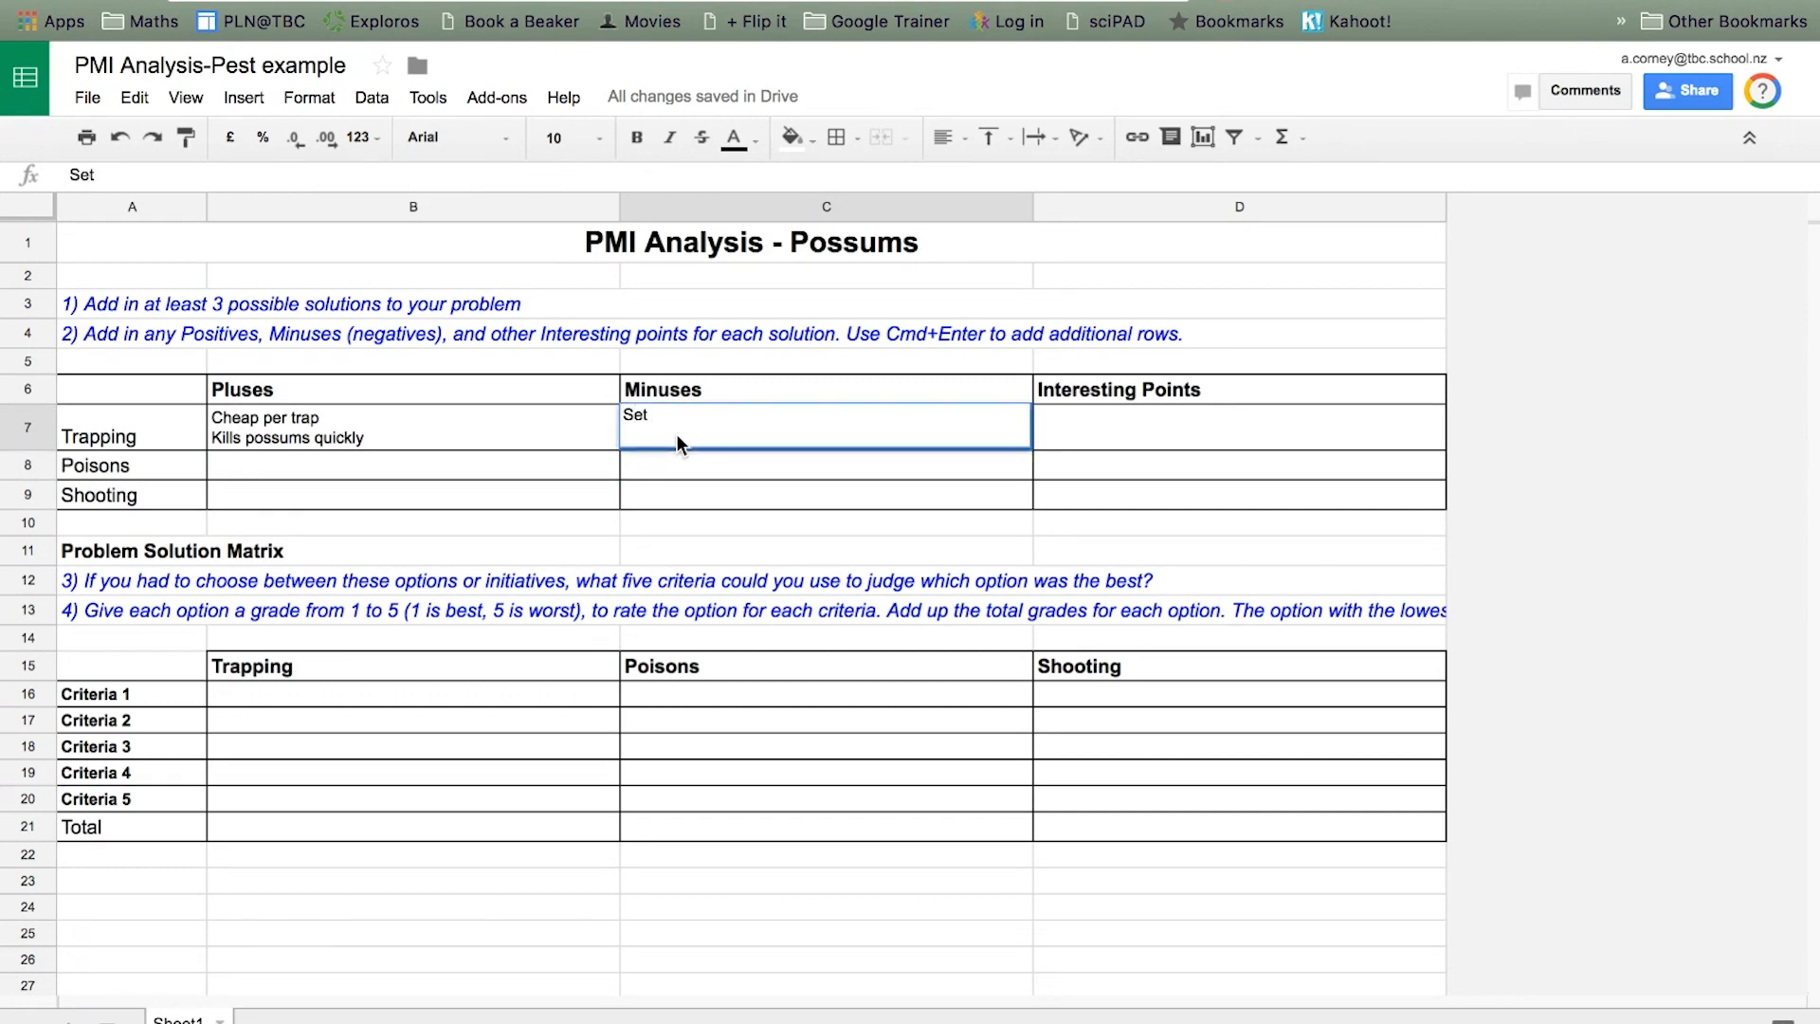
pyautogui.write(' by people')
pyautogui.click(1165, 427)
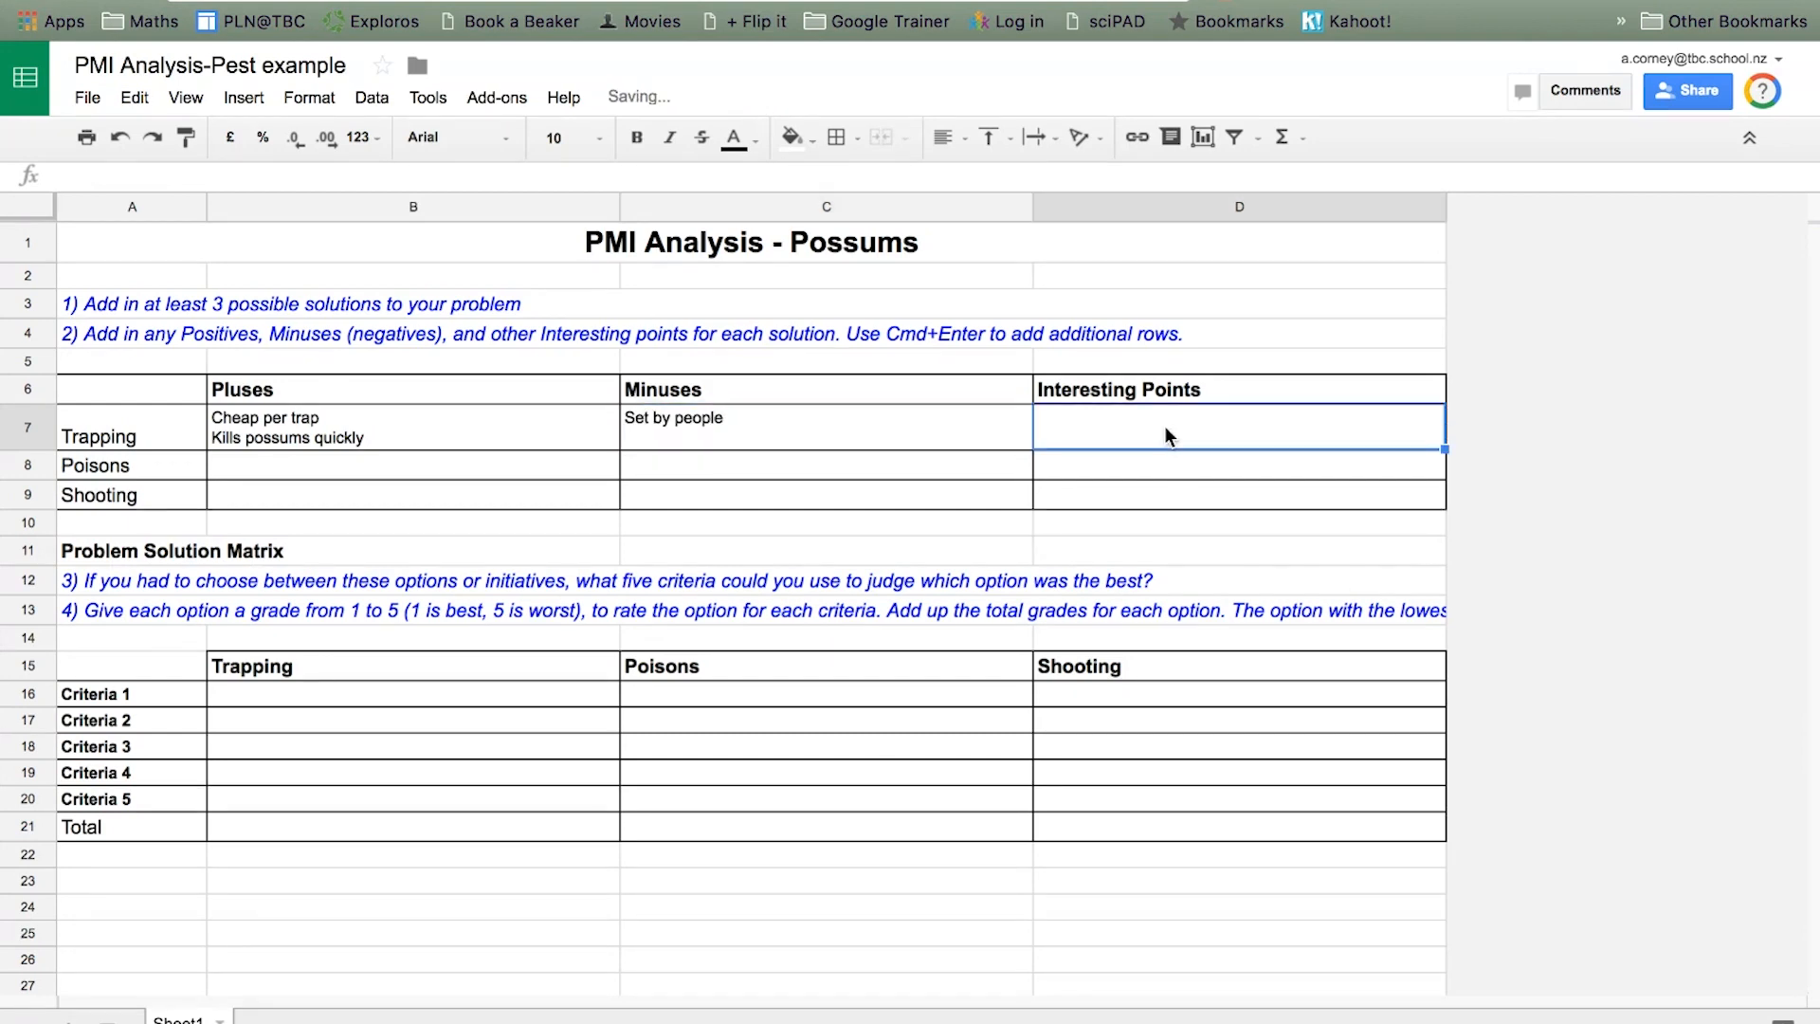
pyautogui.write('Many')
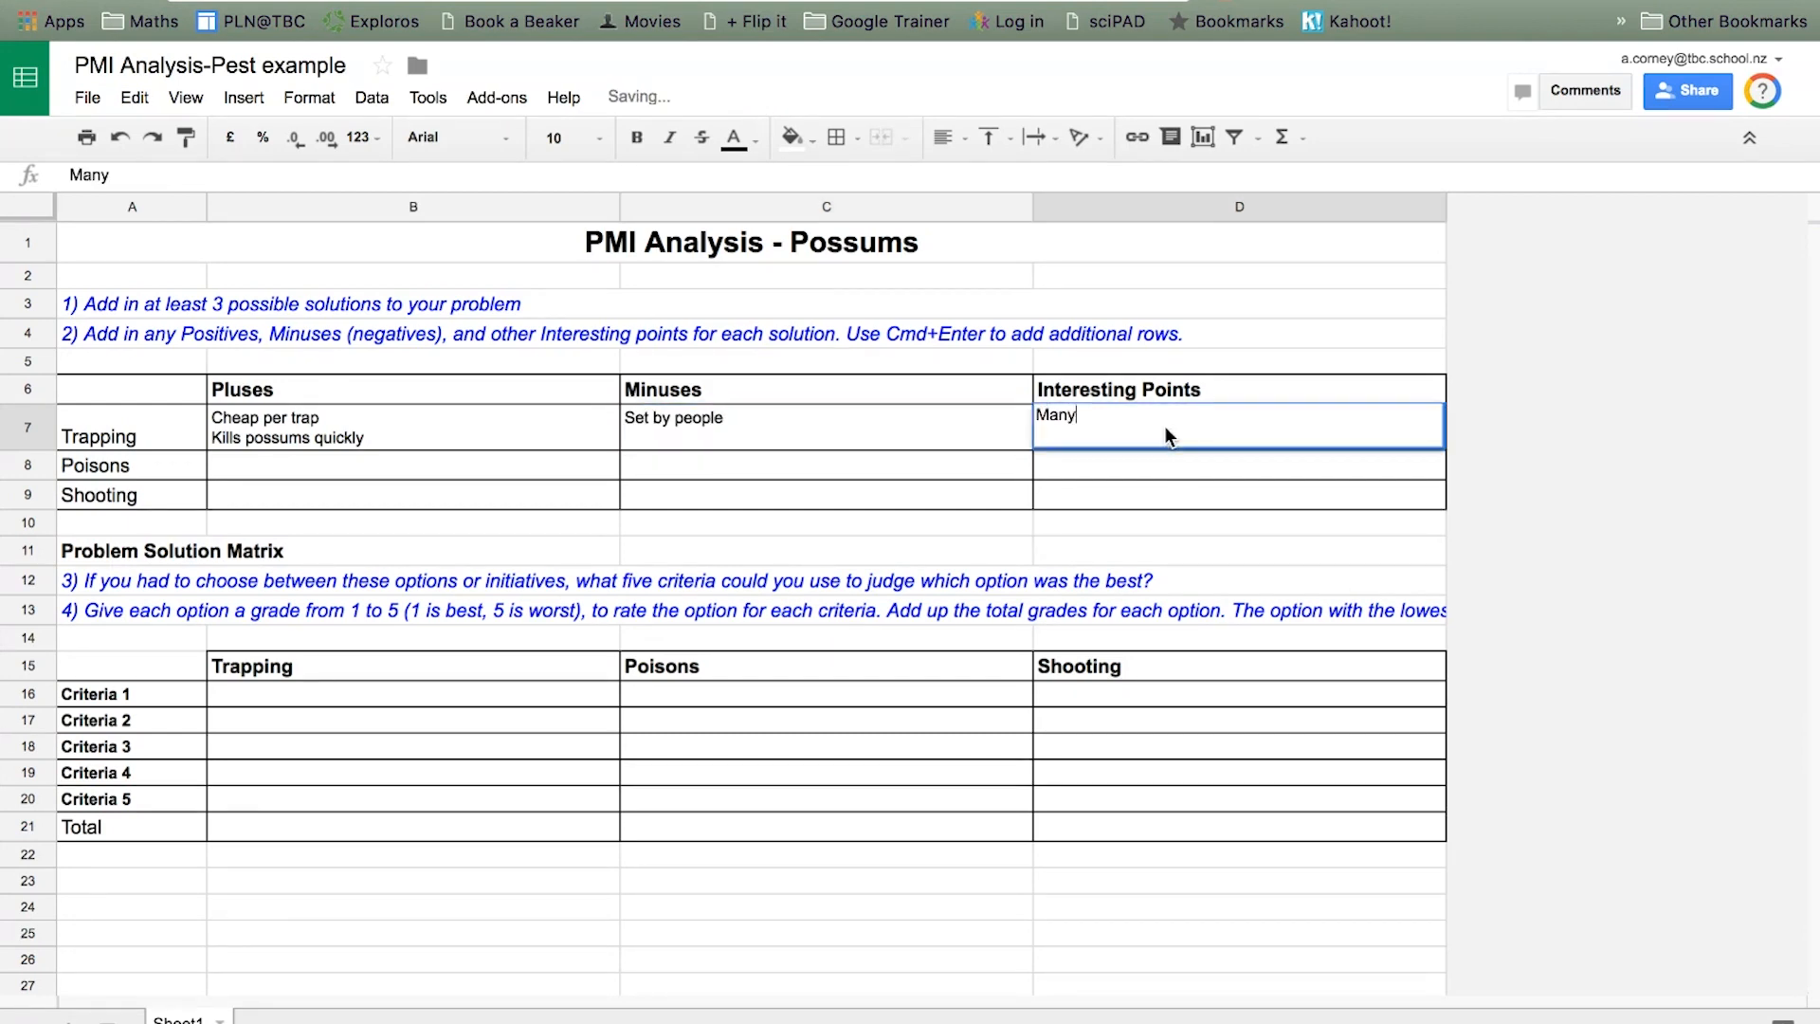
pyautogui.write(' different types')
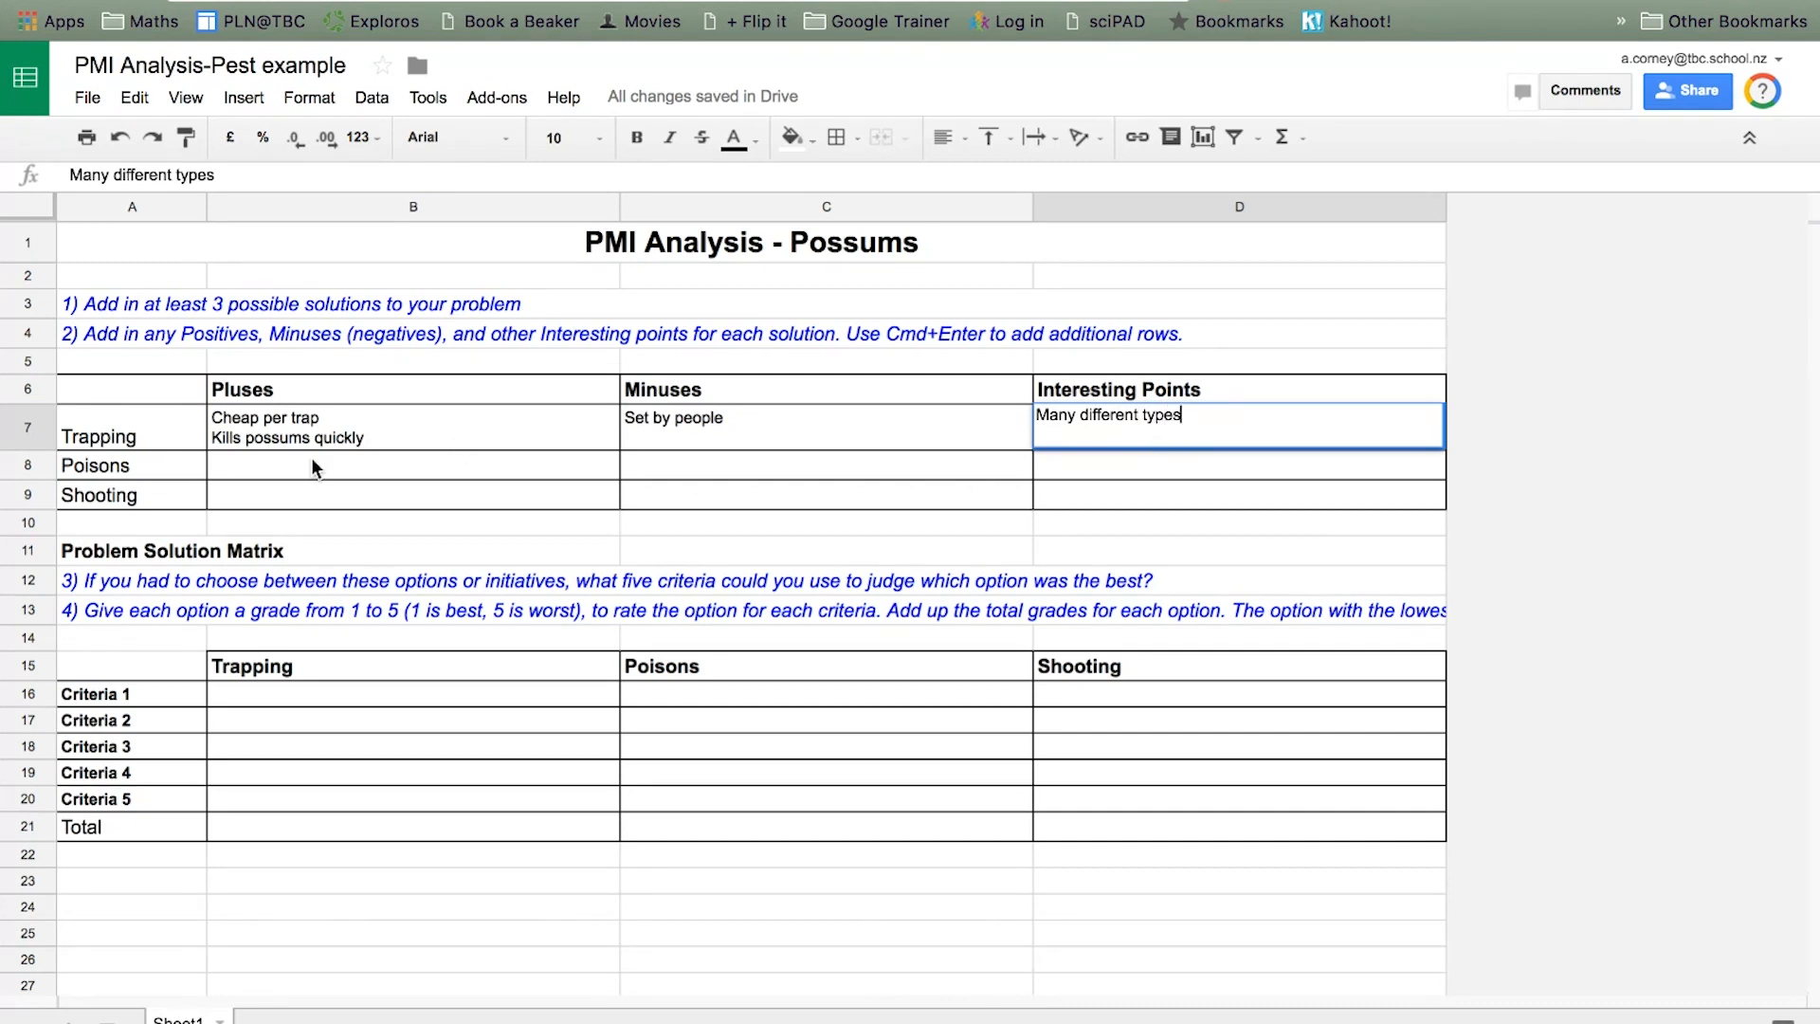
pyautogui.click(299, 466)
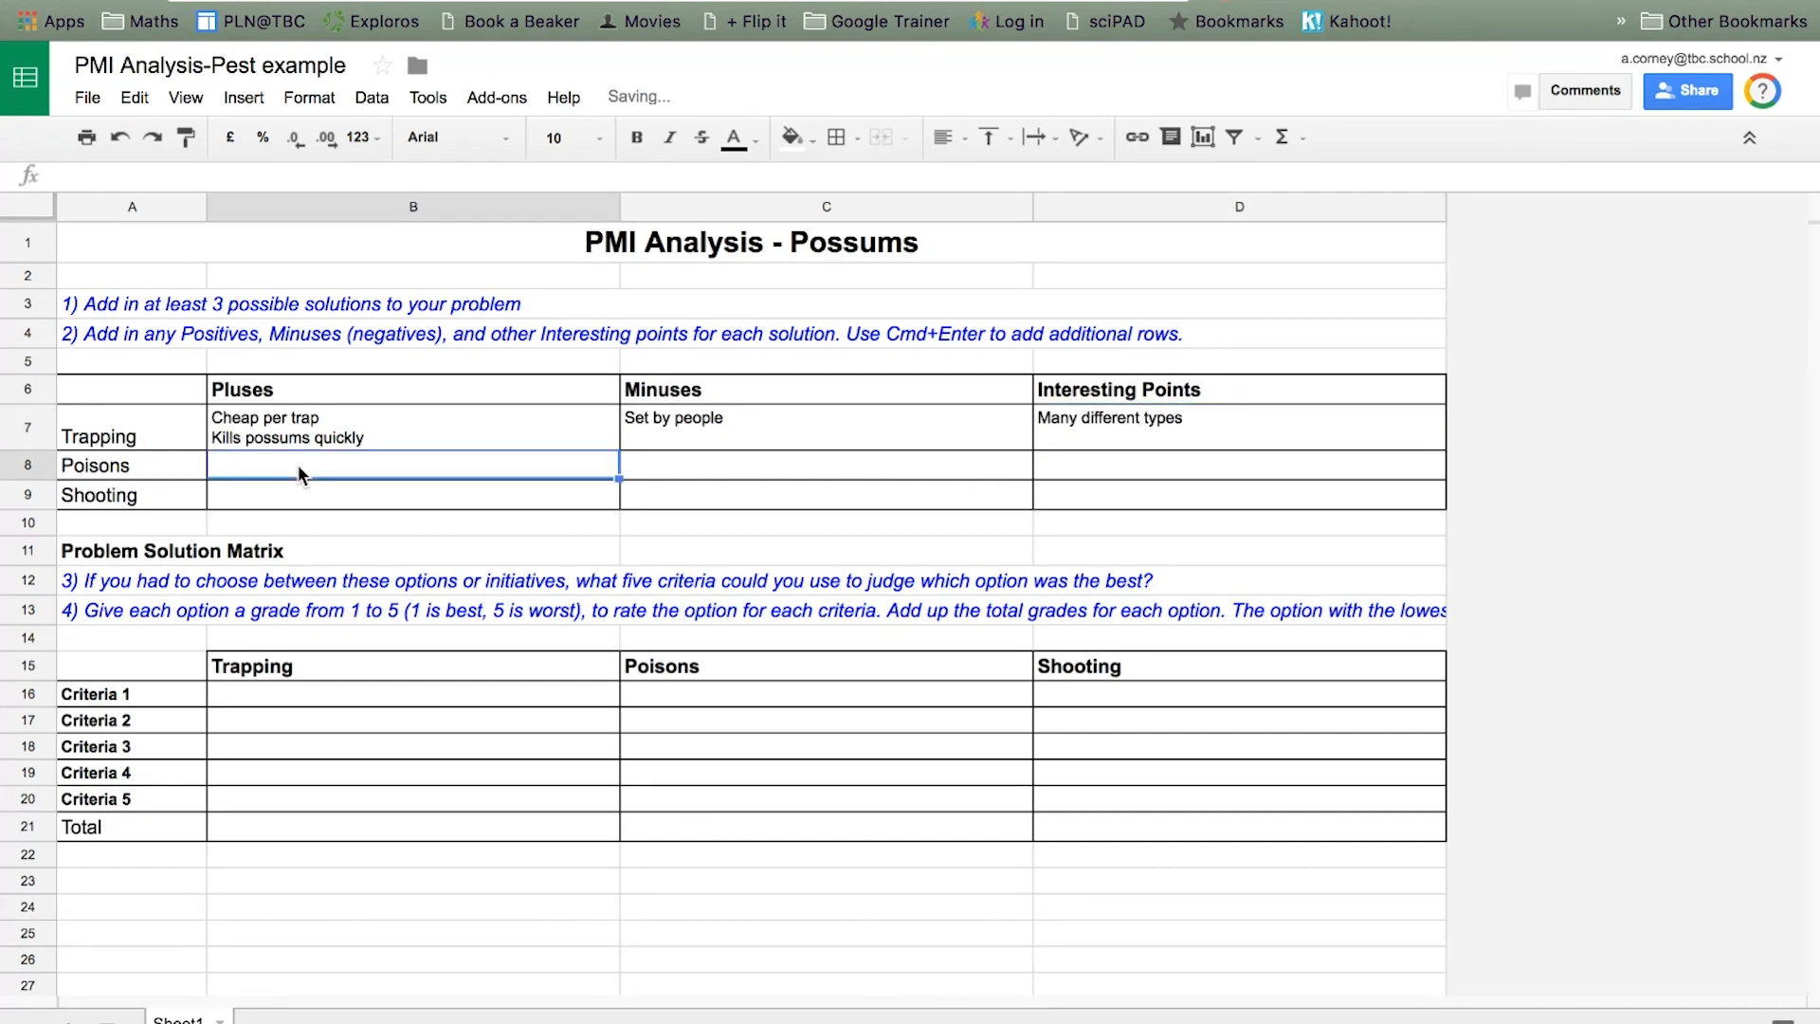
pyautogui.doubleClick(298, 467)
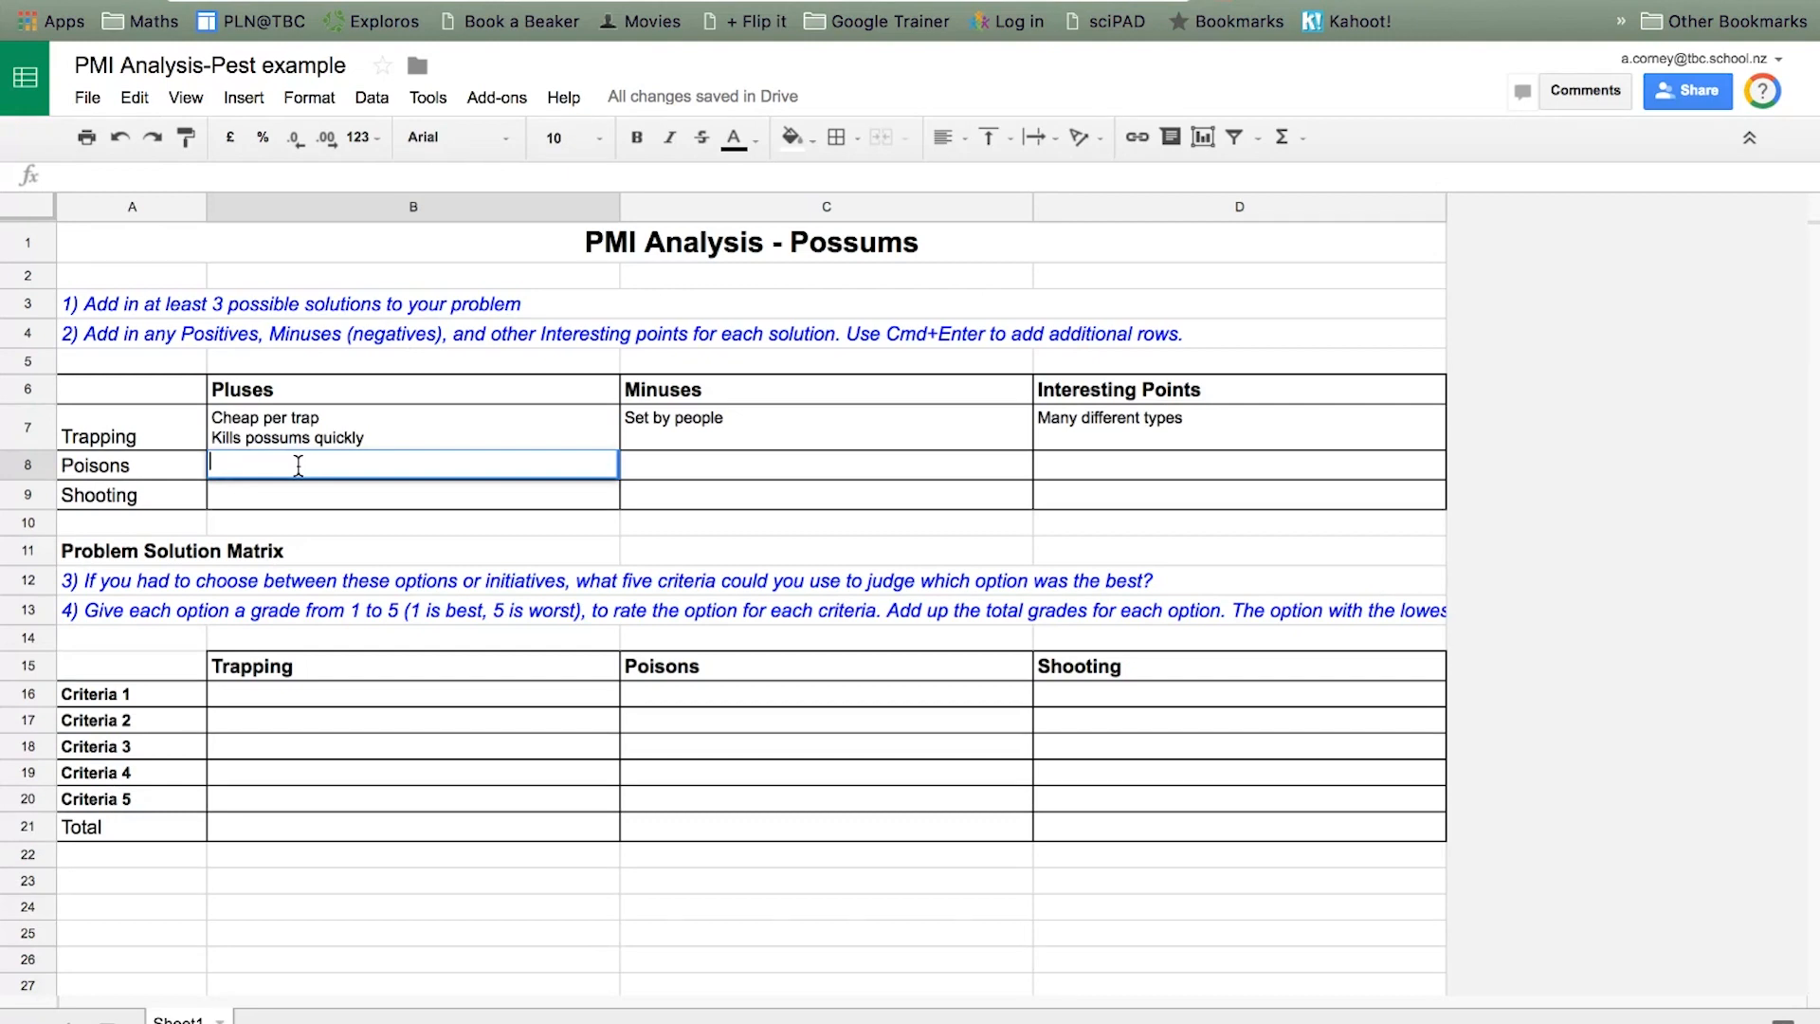
pyautogui.write('Expenisive')
pyautogui.moveTo(298, 462); pyautogui.dragTo(184, 457)
pyautogui.press('BackSpace')
# For Poisons, enter "Expensive" under Minuses and "Kills many animals" under Pluses
pyautogui.click(669, 466)
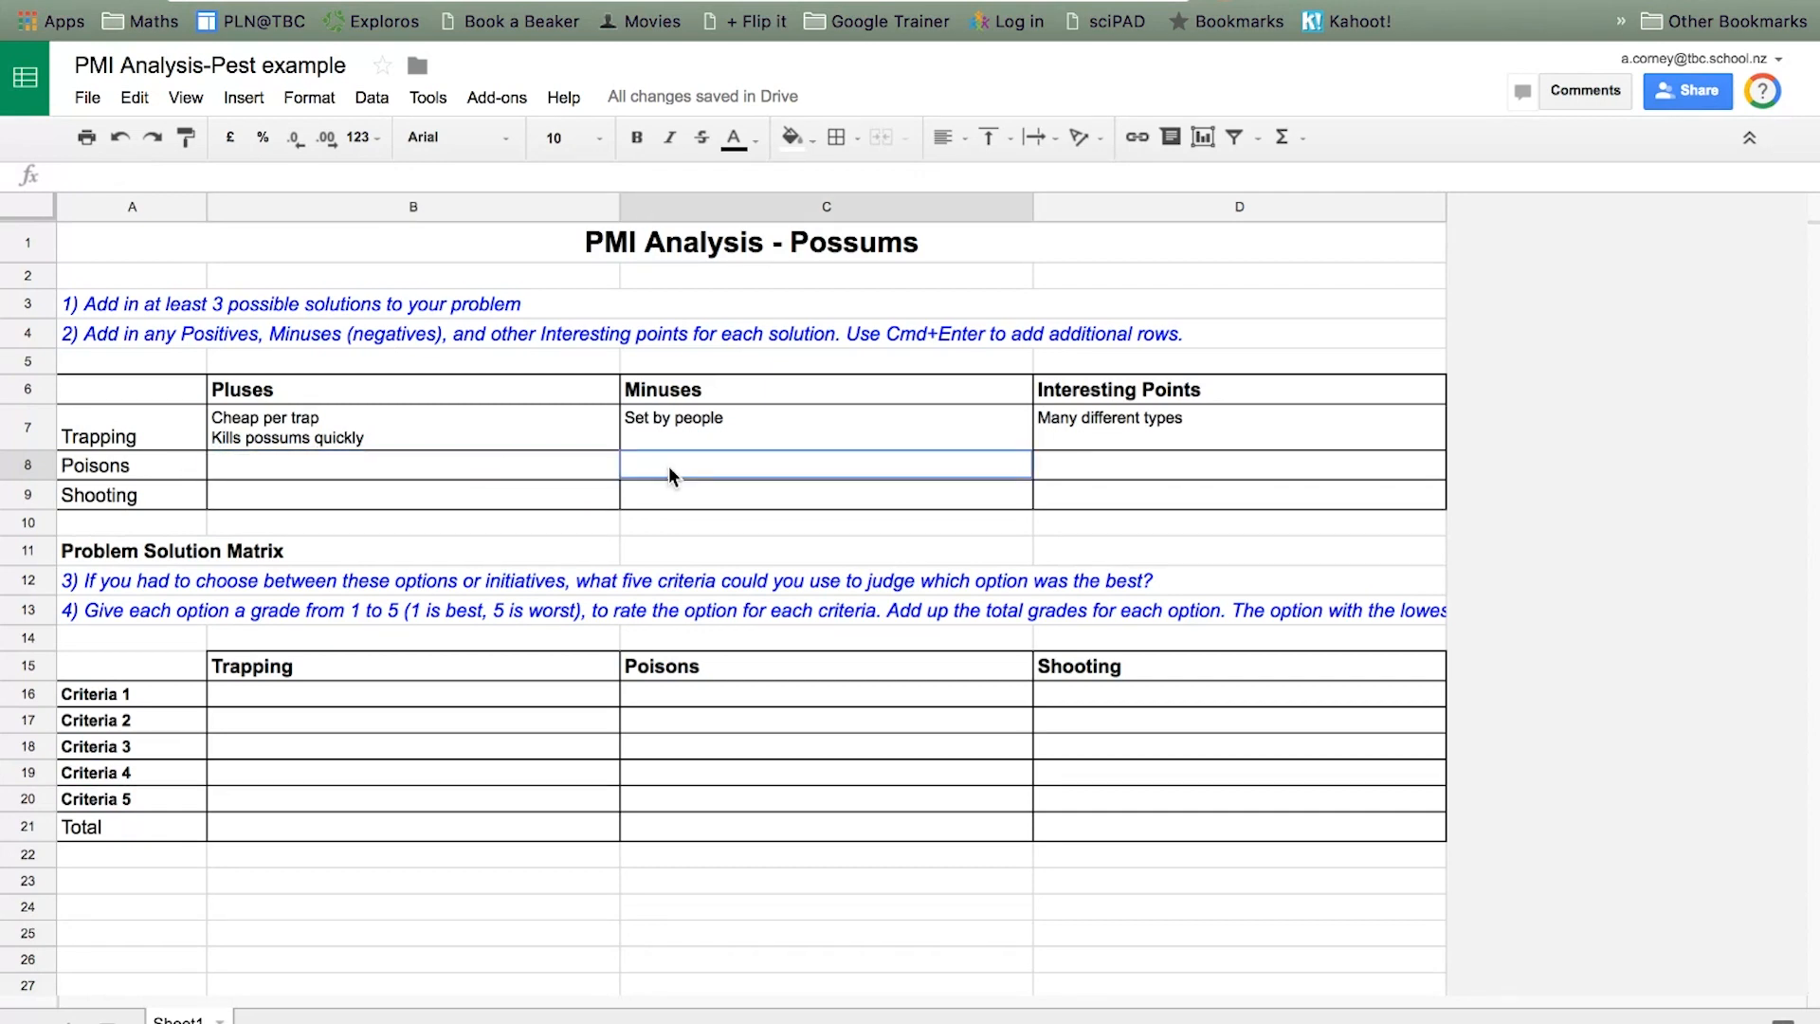
pyautogui.write('Expensive')
pyautogui.click(449, 466)
pyautogui.write('Kills many animals')
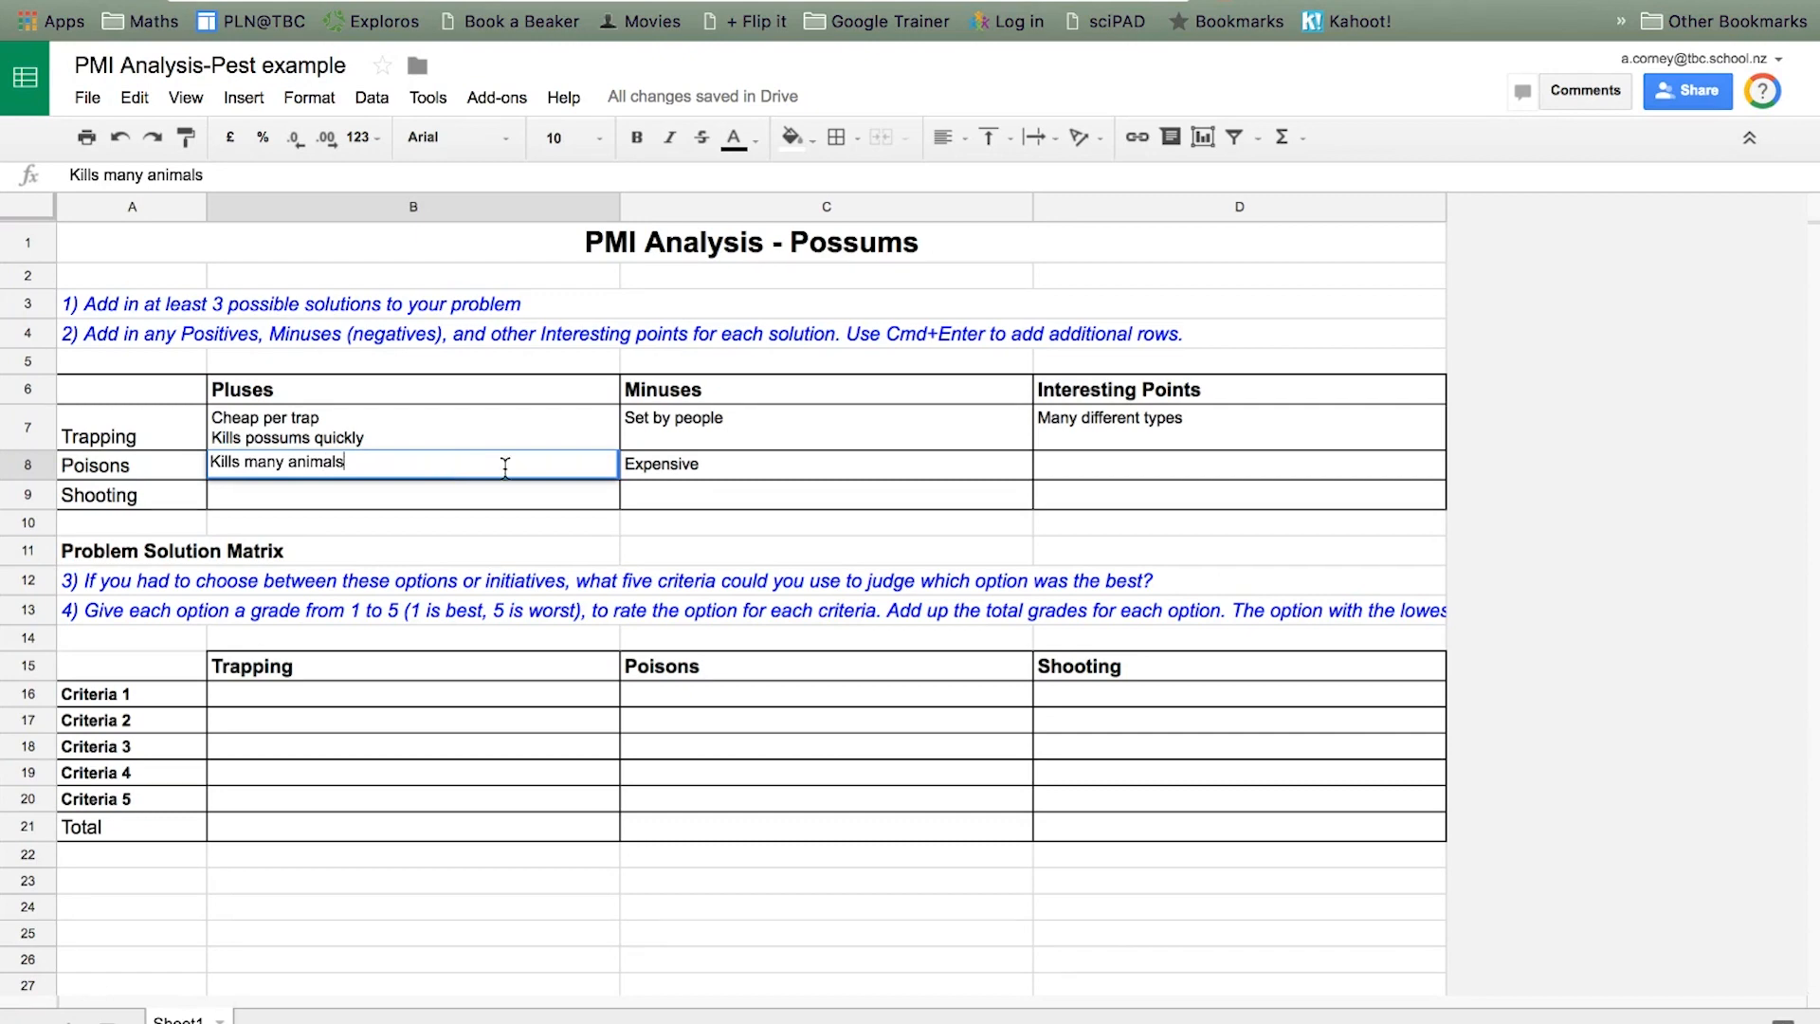
# Add "Kills non-targeted animals" as a second line in the Minuses cell for Poisons
pyautogui.click(815, 465)
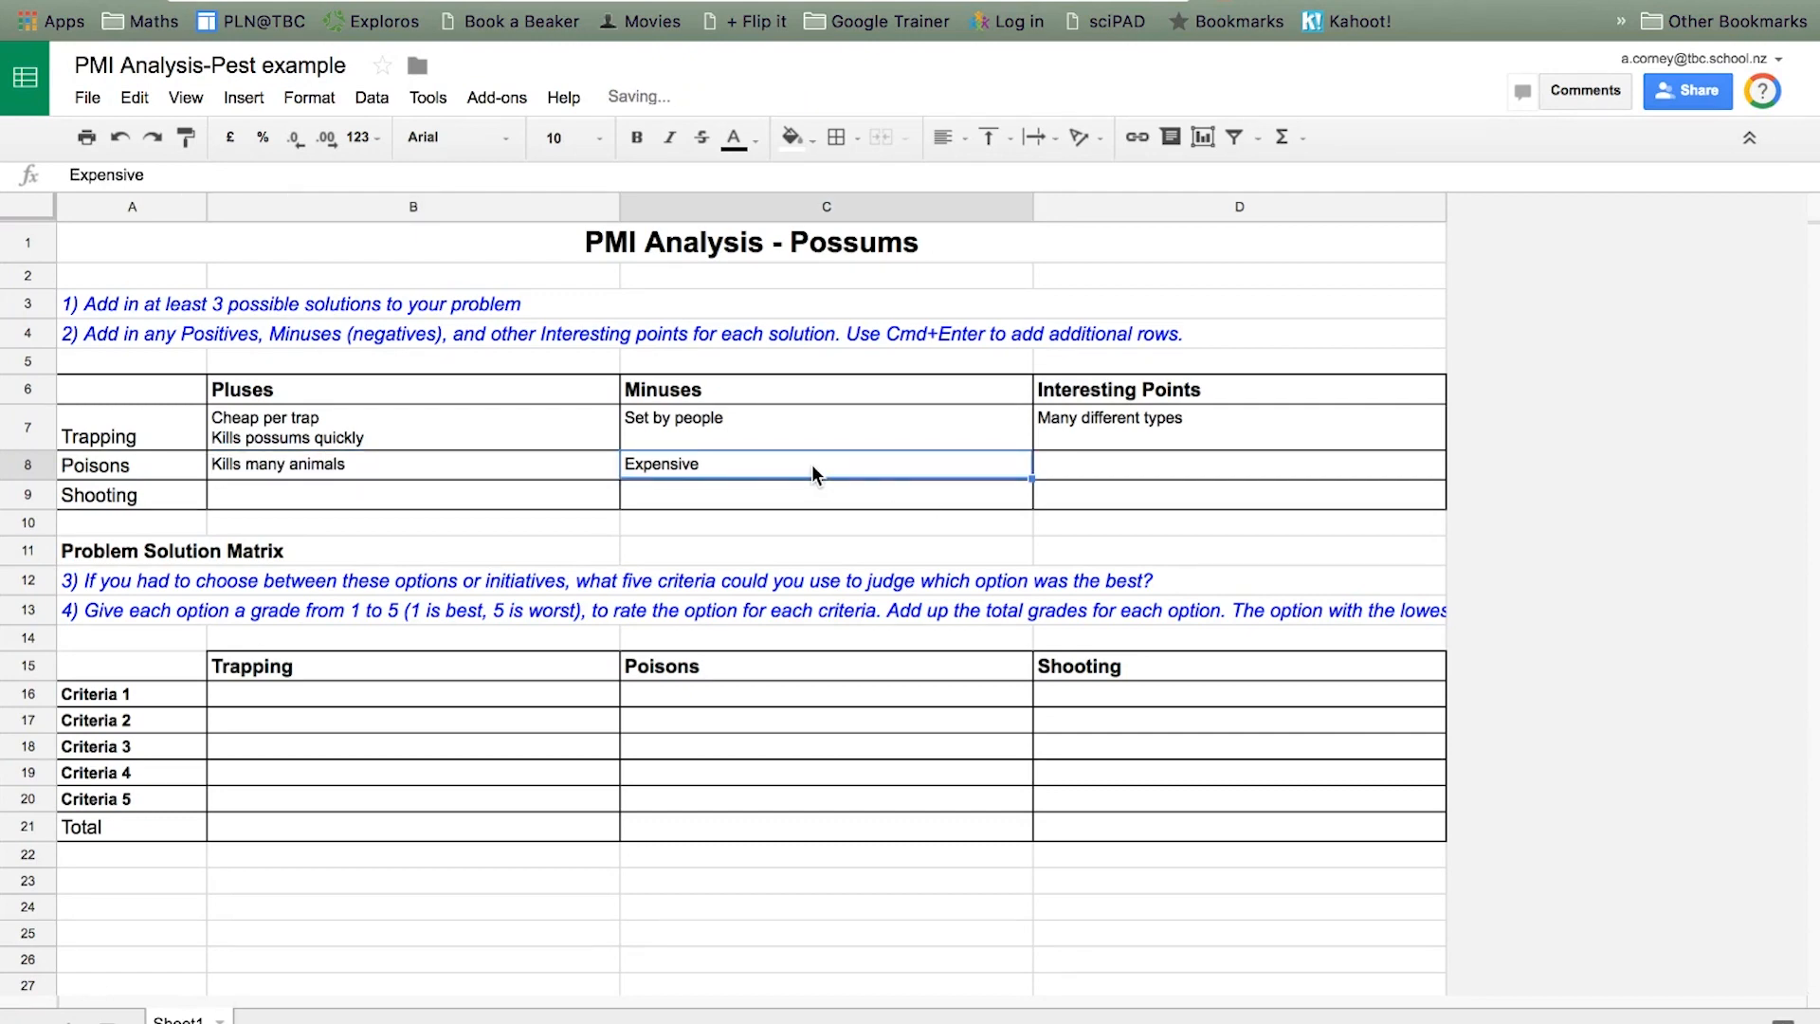
pyautogui.doubleClick(699, 464)
pyautogui.press('super+Return')
pyautogui.write('Kills non-targeted n')
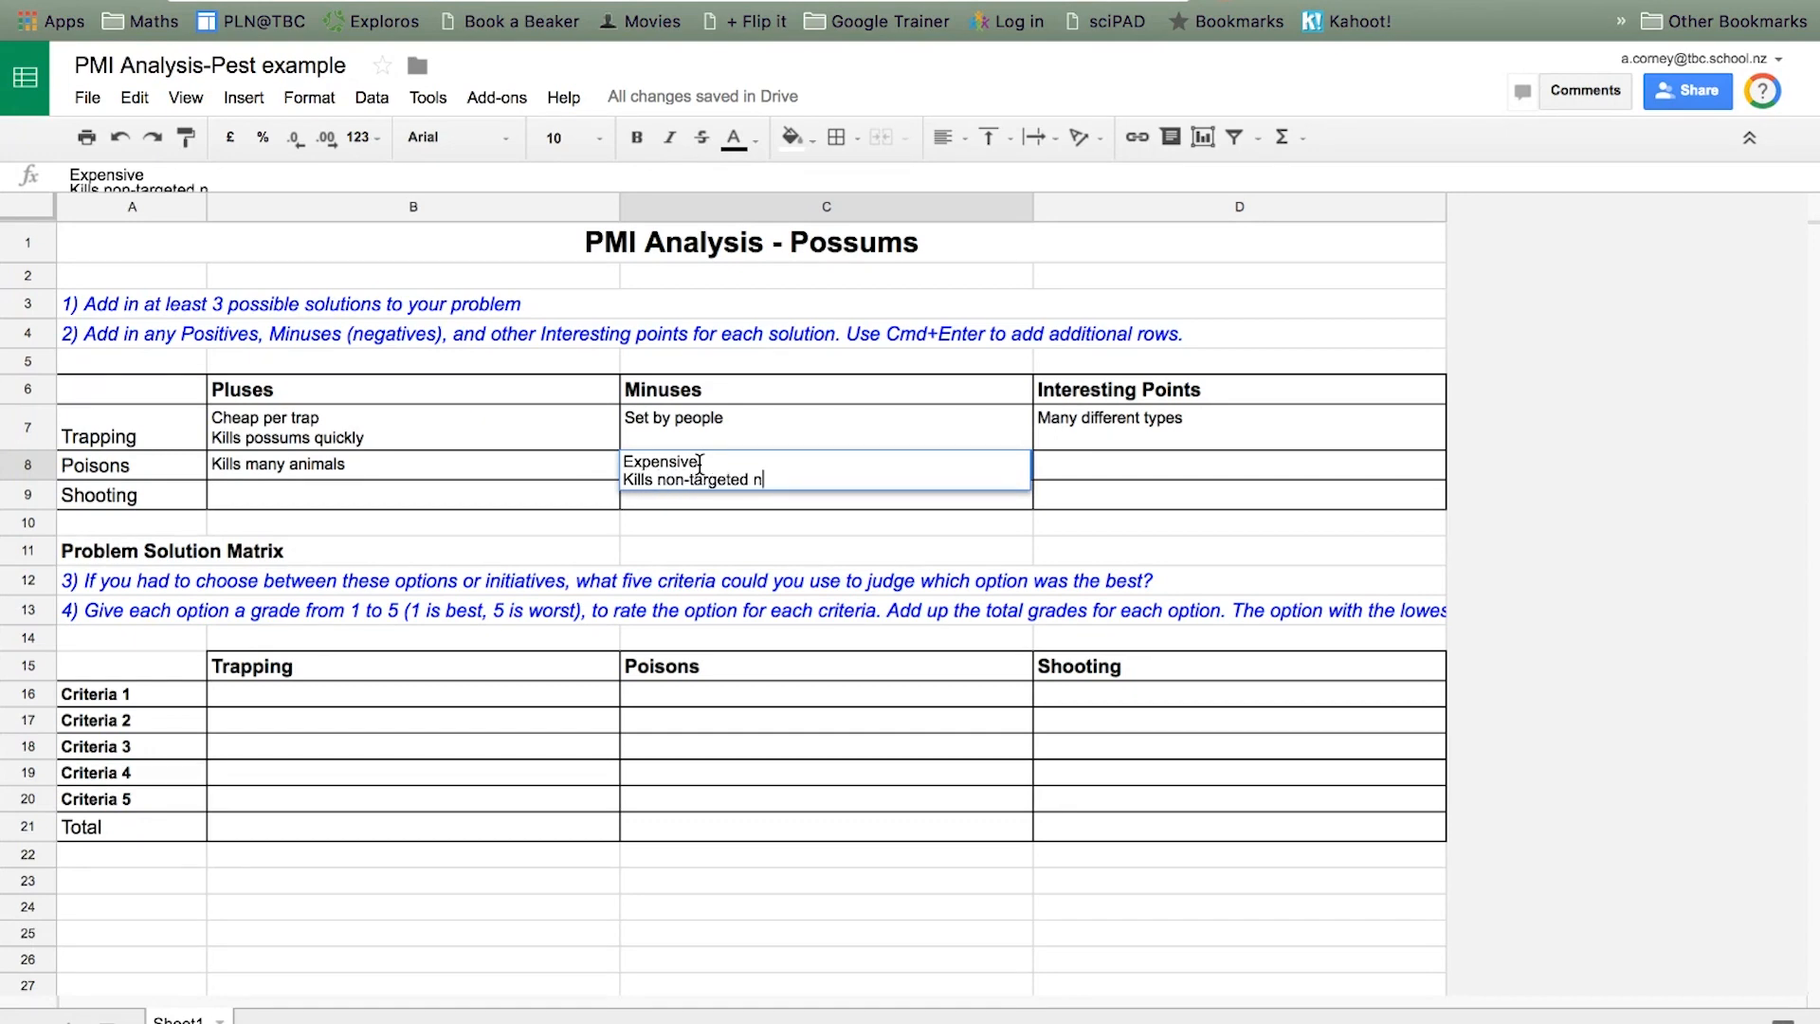
pyautogui.press('BackSpace')
pyautogui.write('animals')
pyautogui.click(394, 468)
# For Shooting, enter "Effective for individual animals" under Pluses and "Need a hunter" under Minuses
pyautogui.click(315, 516)
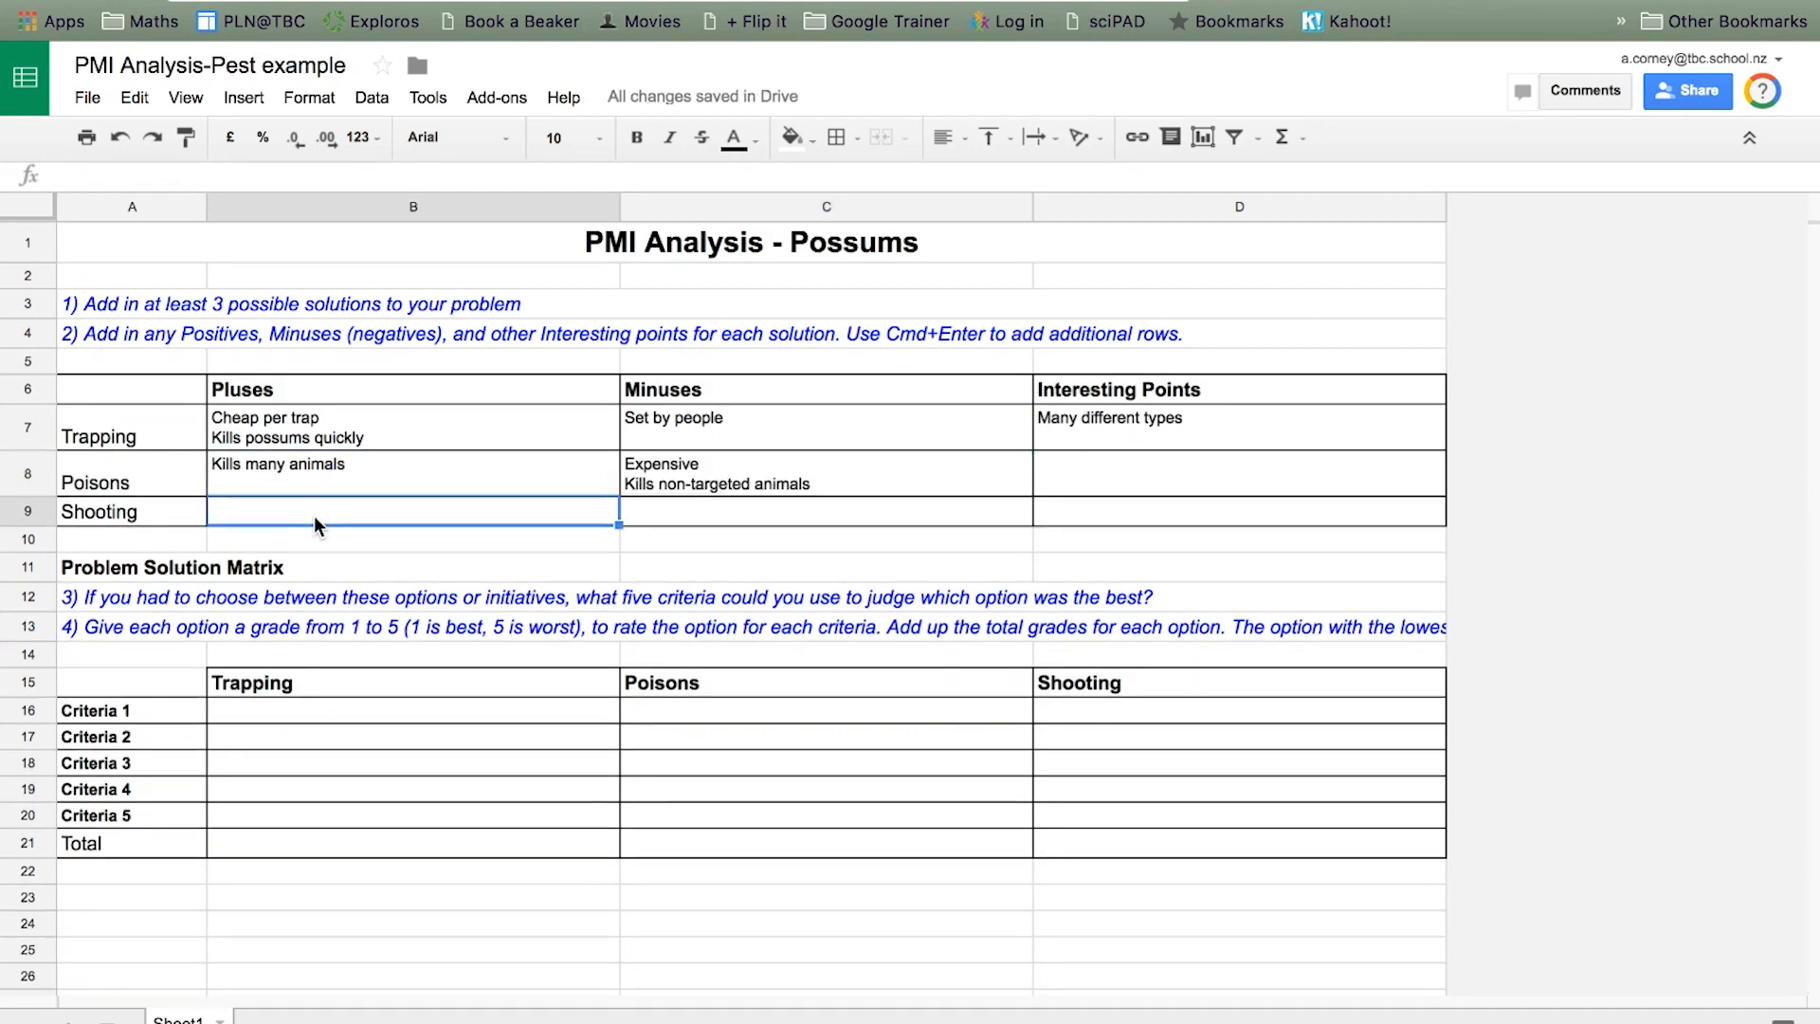
pyautogui.write('Effect')
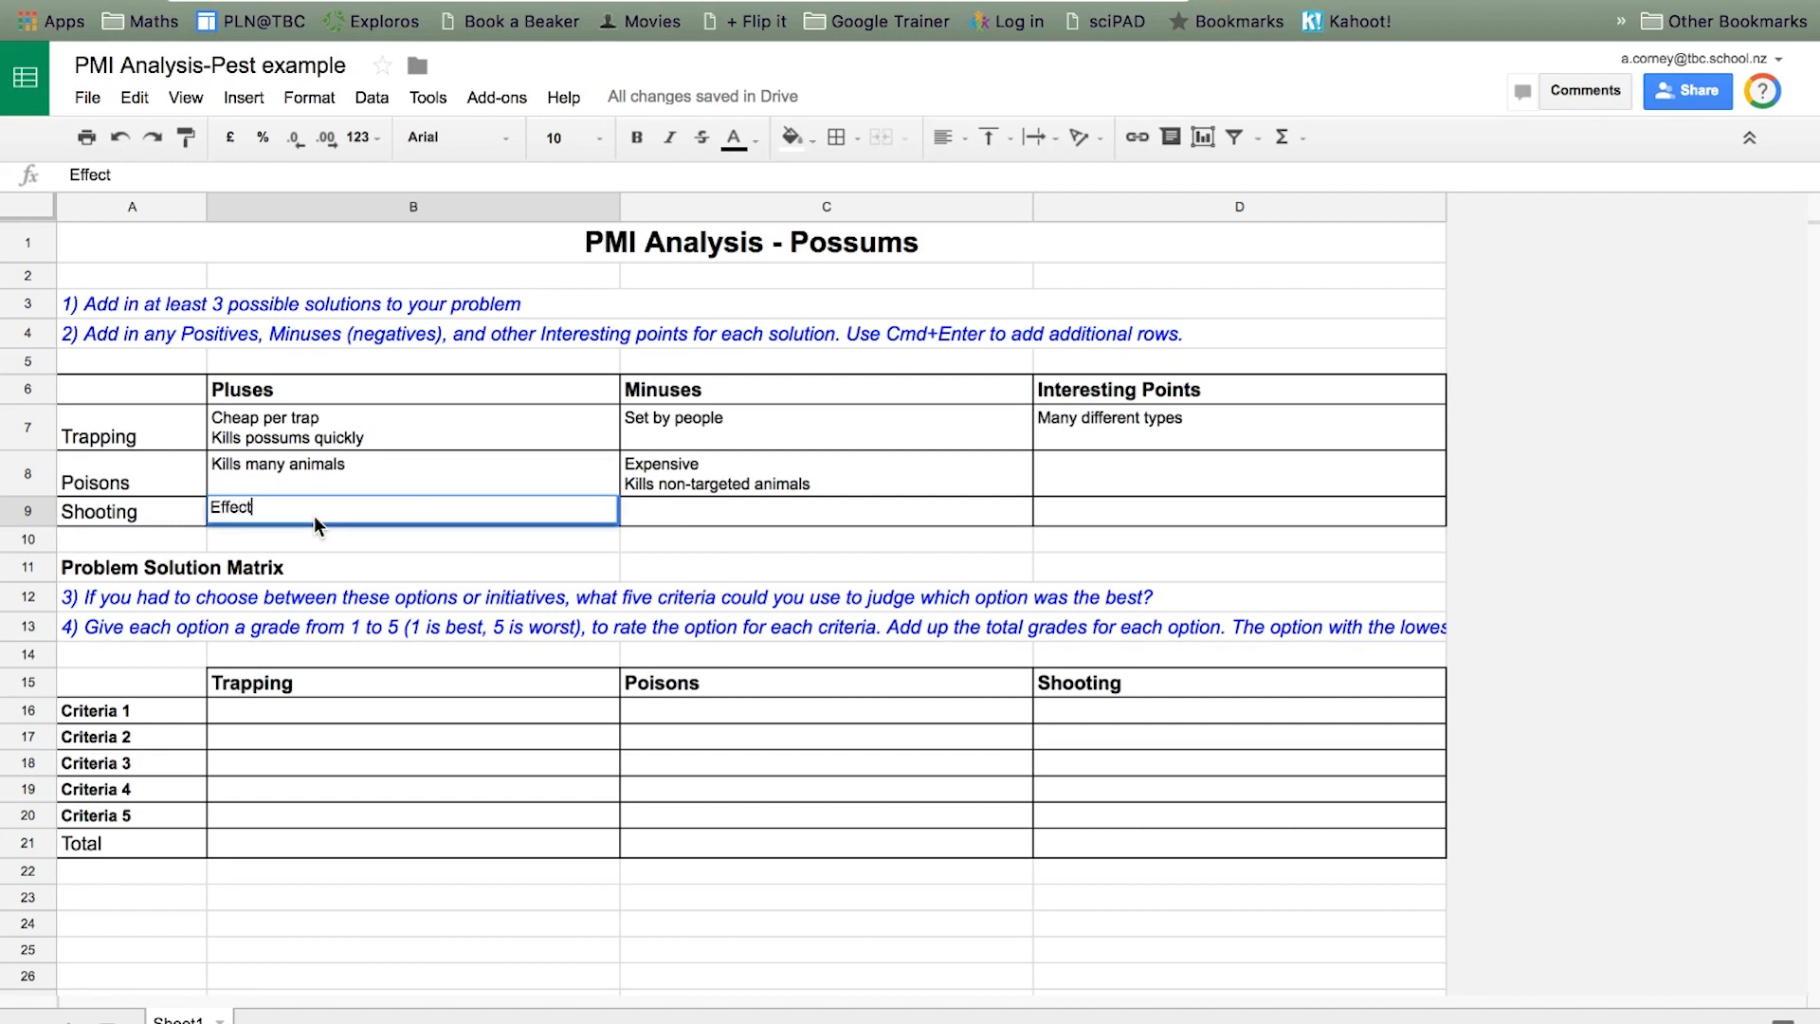
pyautogui.write('ive for indivdaual animals')
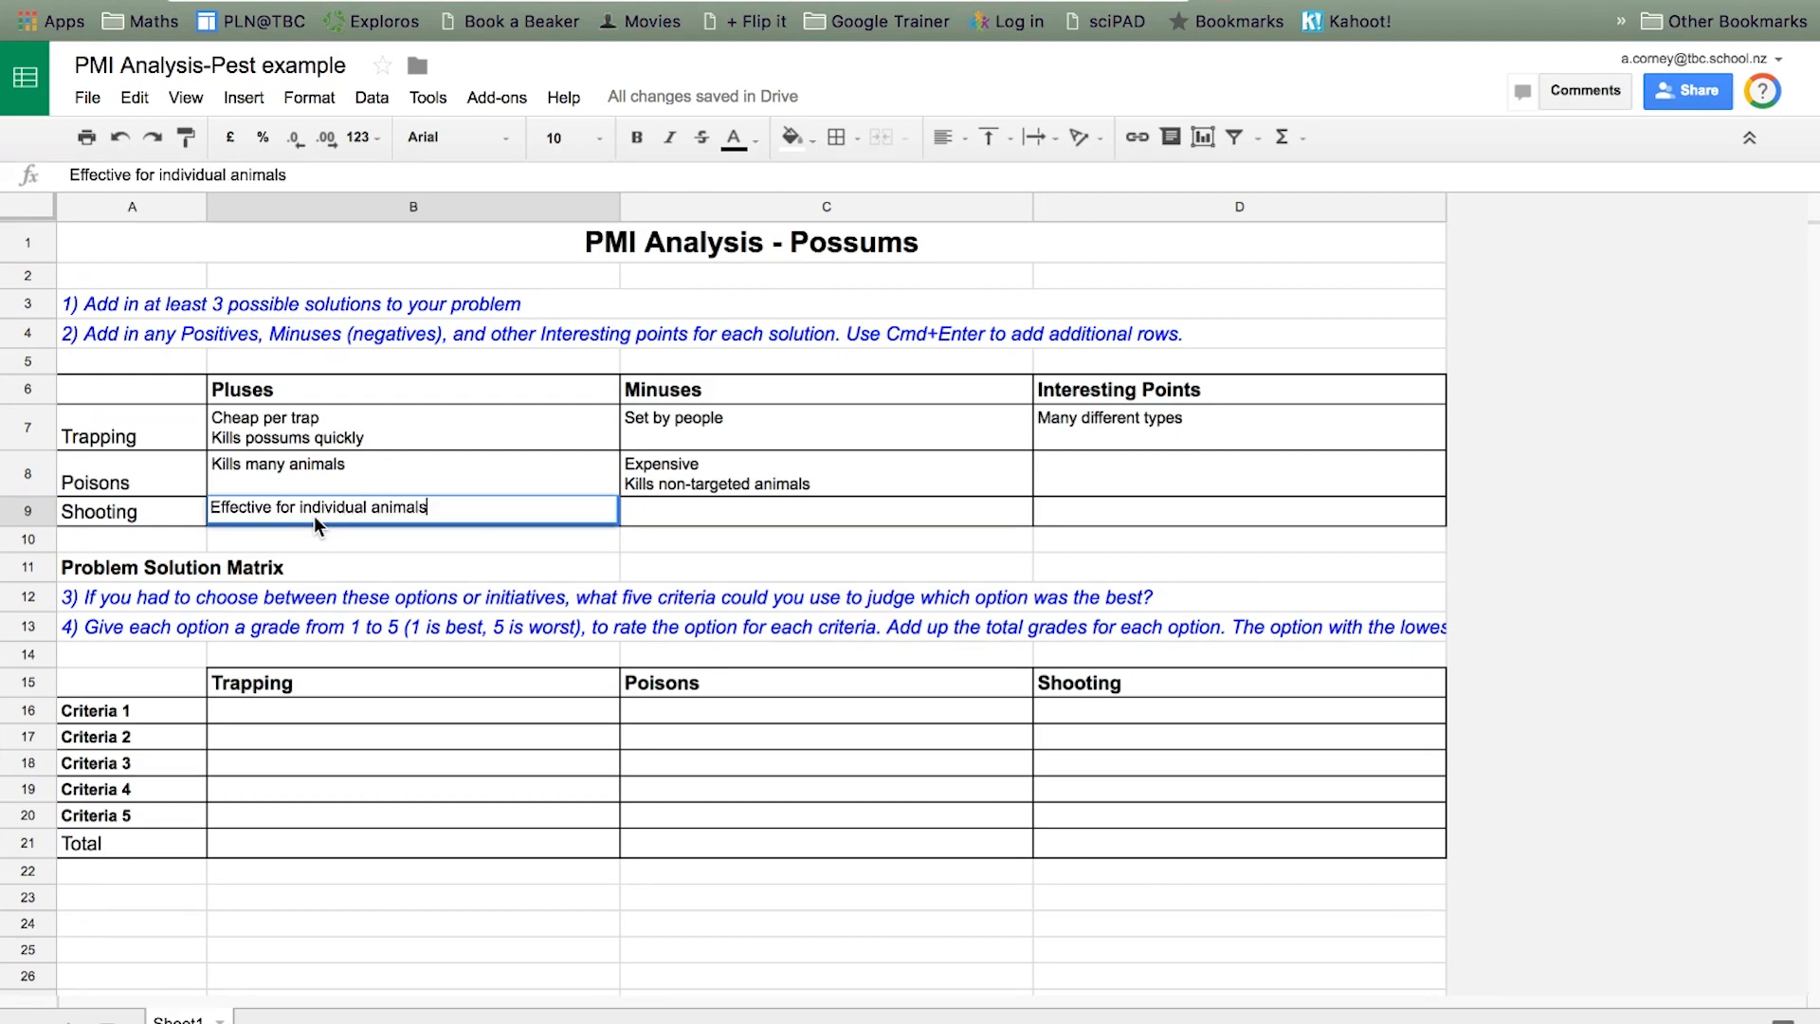
pyautogui.click(677, 522)
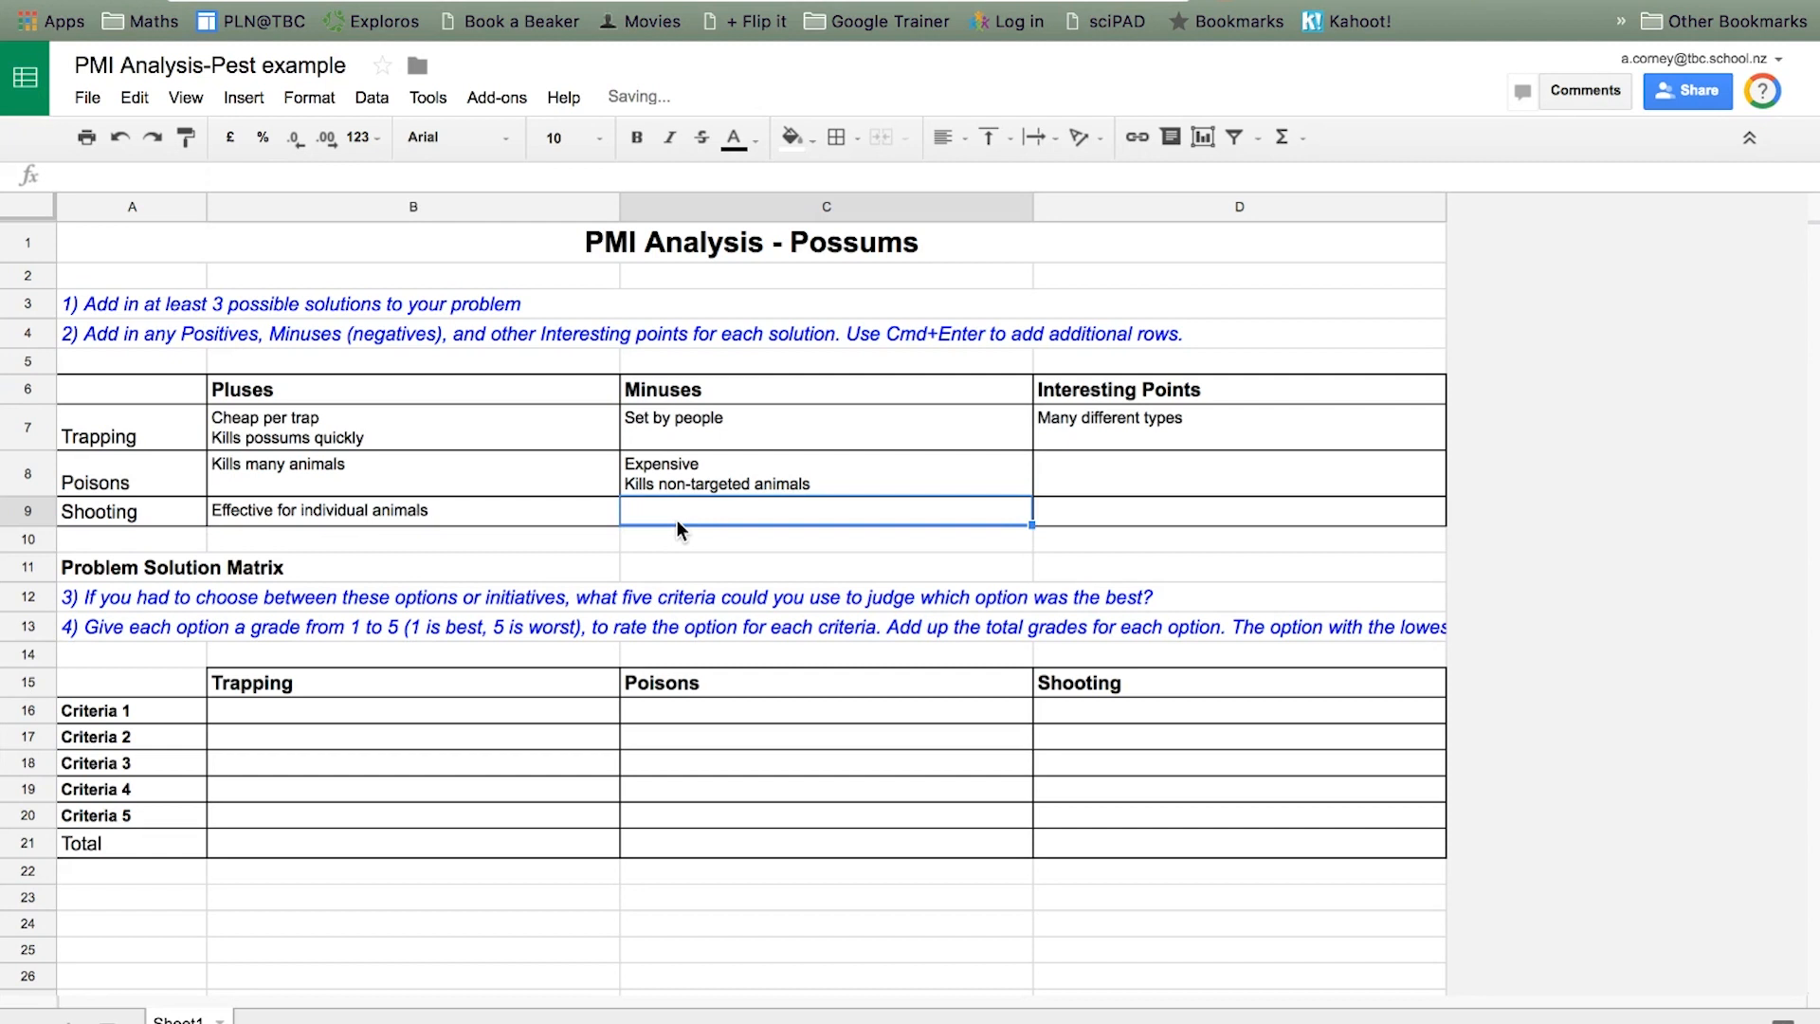
pyautogui.write('Need a ')
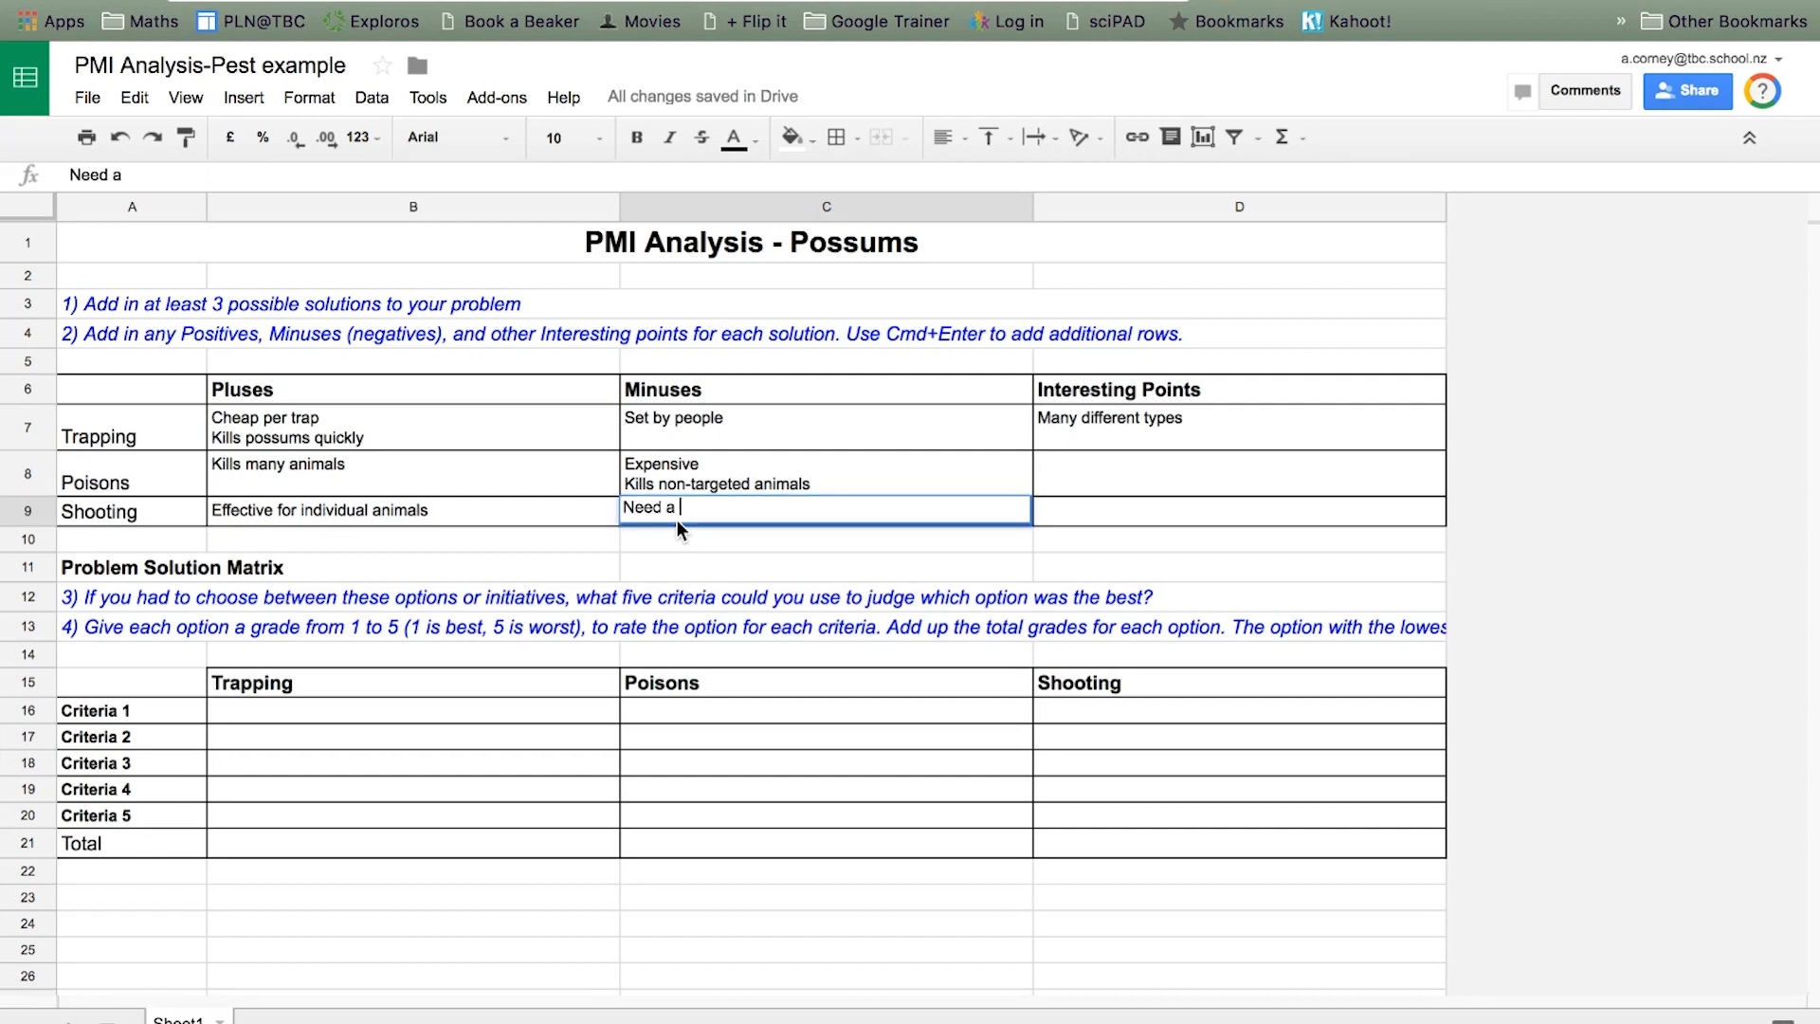
pyautogui.write('nunter')
pyautogui.click(99, 571)
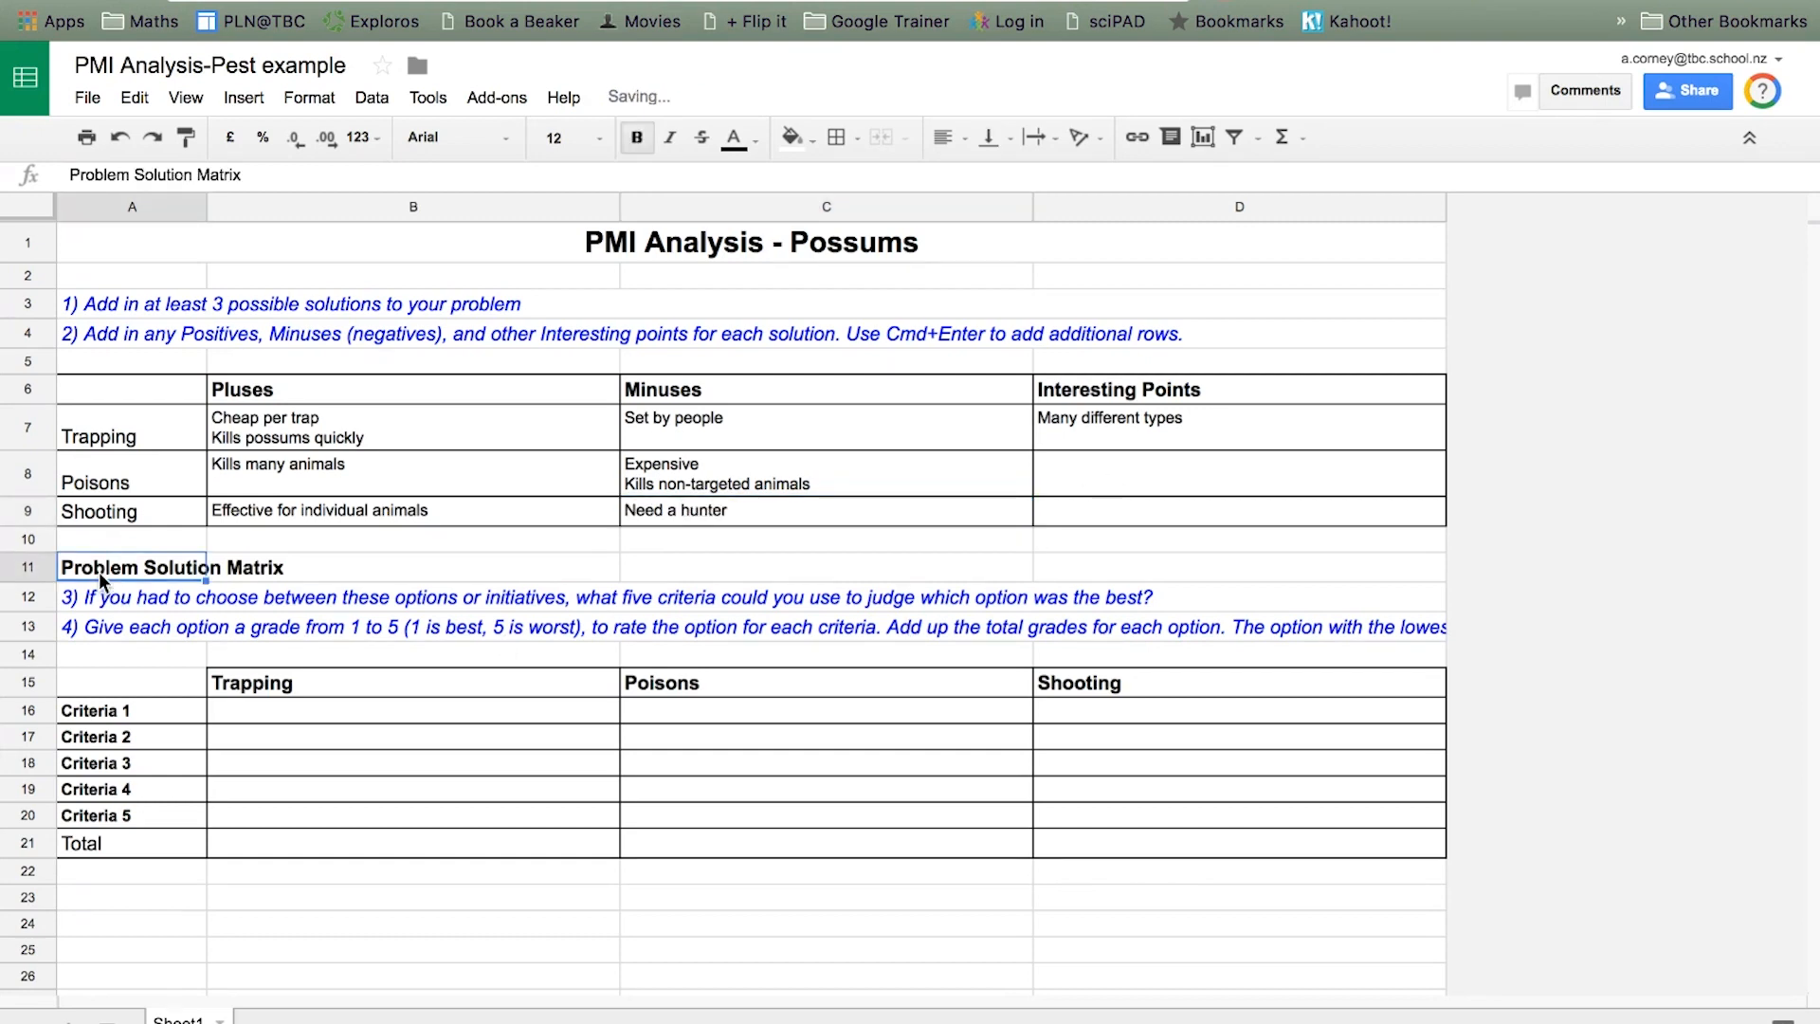
# Replace the first three criteria in the Problem Solution Matrix with "Cost", "Animals killed" and "Efficient"
pyautogui.click(65, 593)
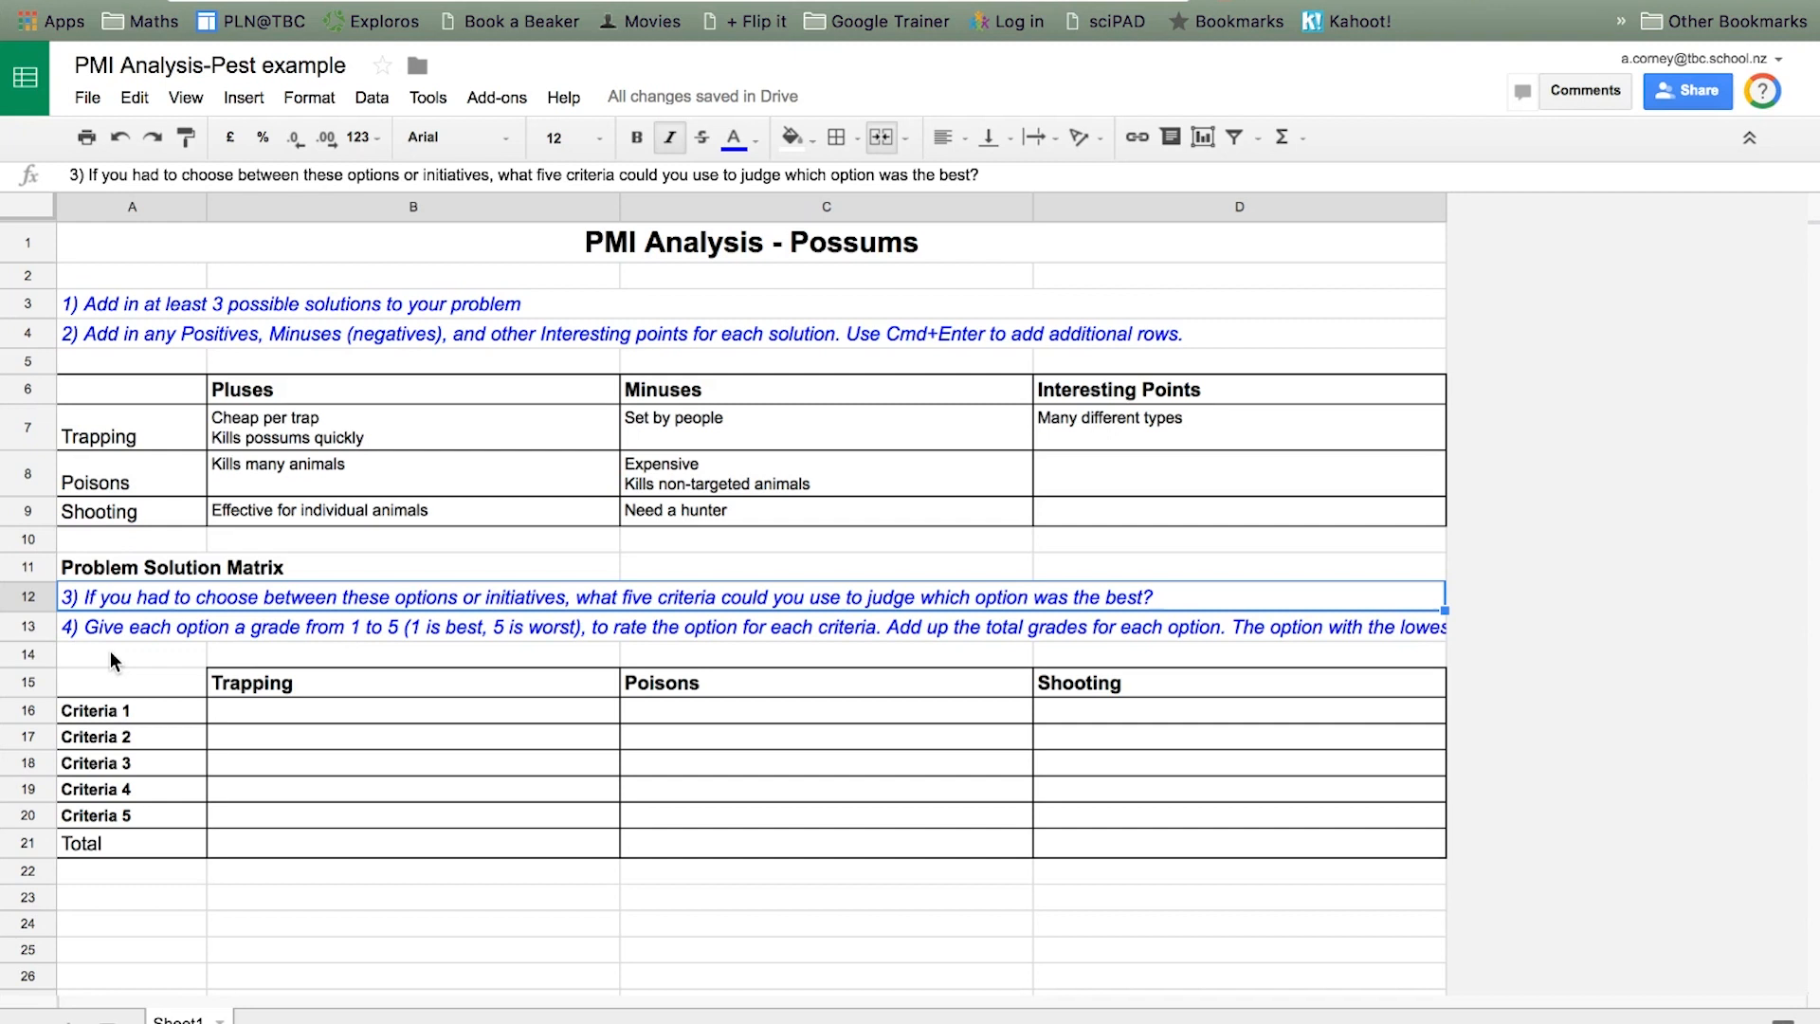
pyautogui.click(122, 716)
pyautogui.write('Cost')
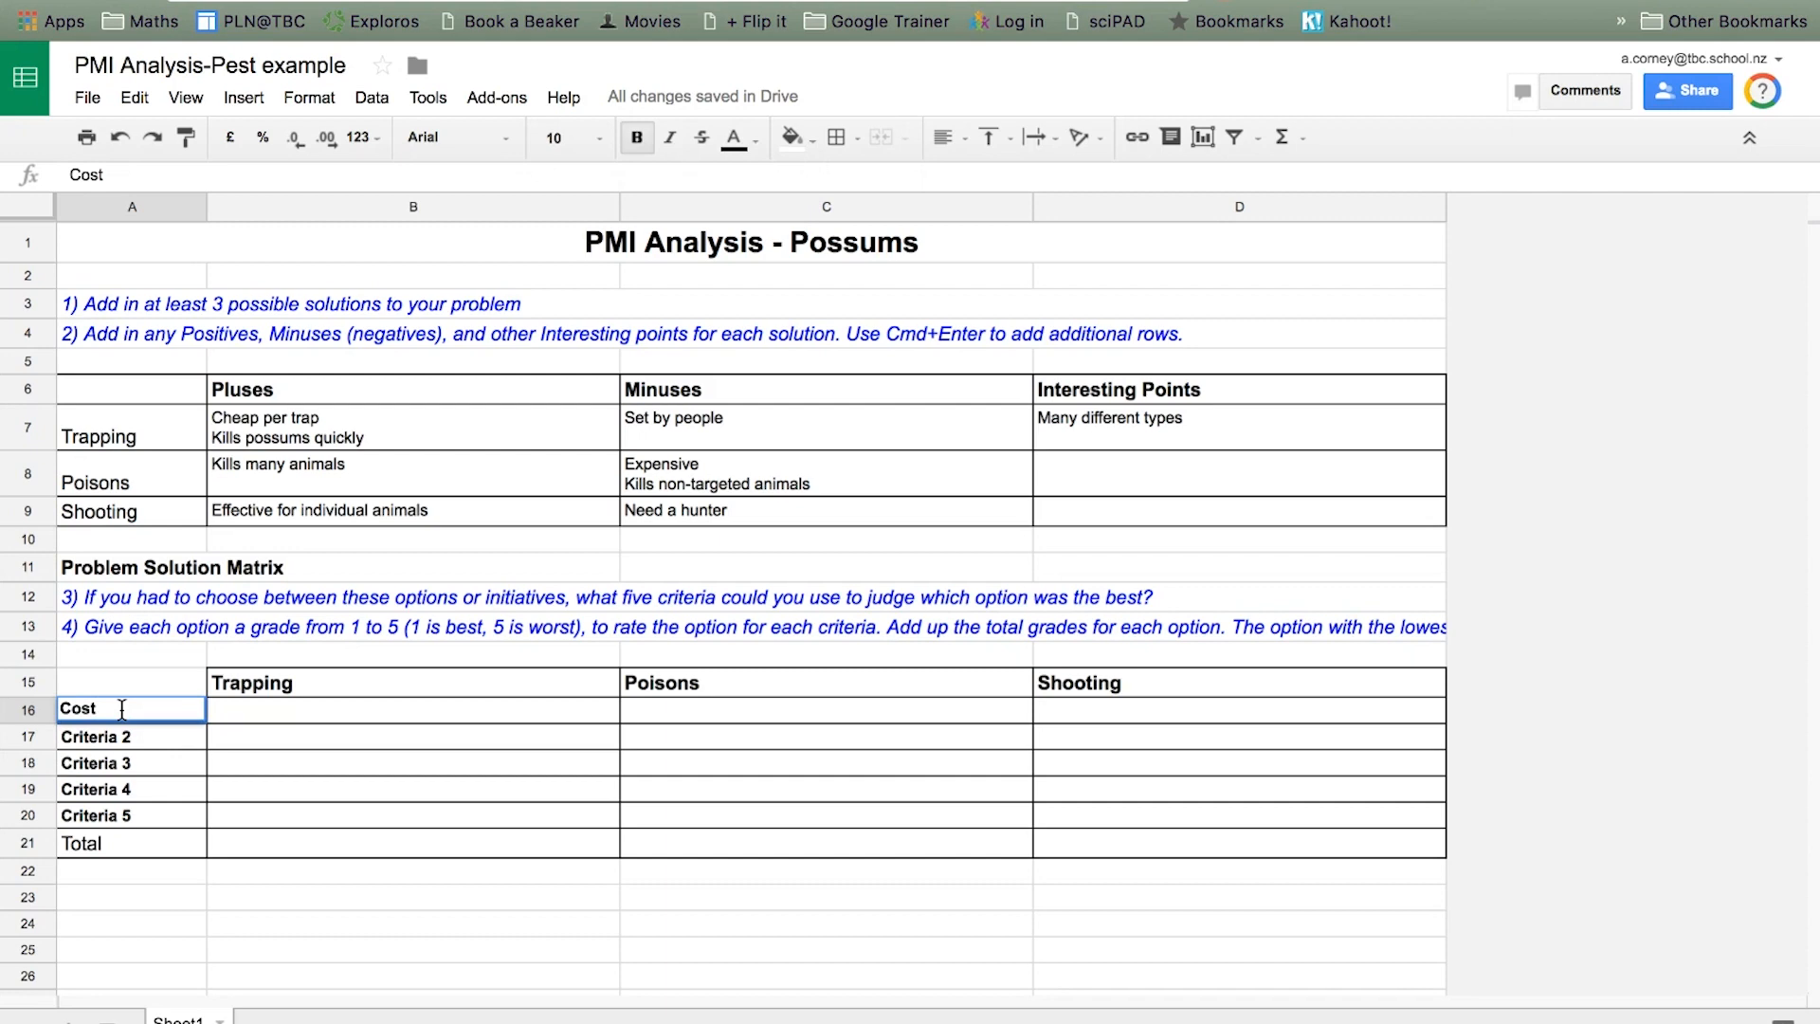
pyautogui.press('Return')
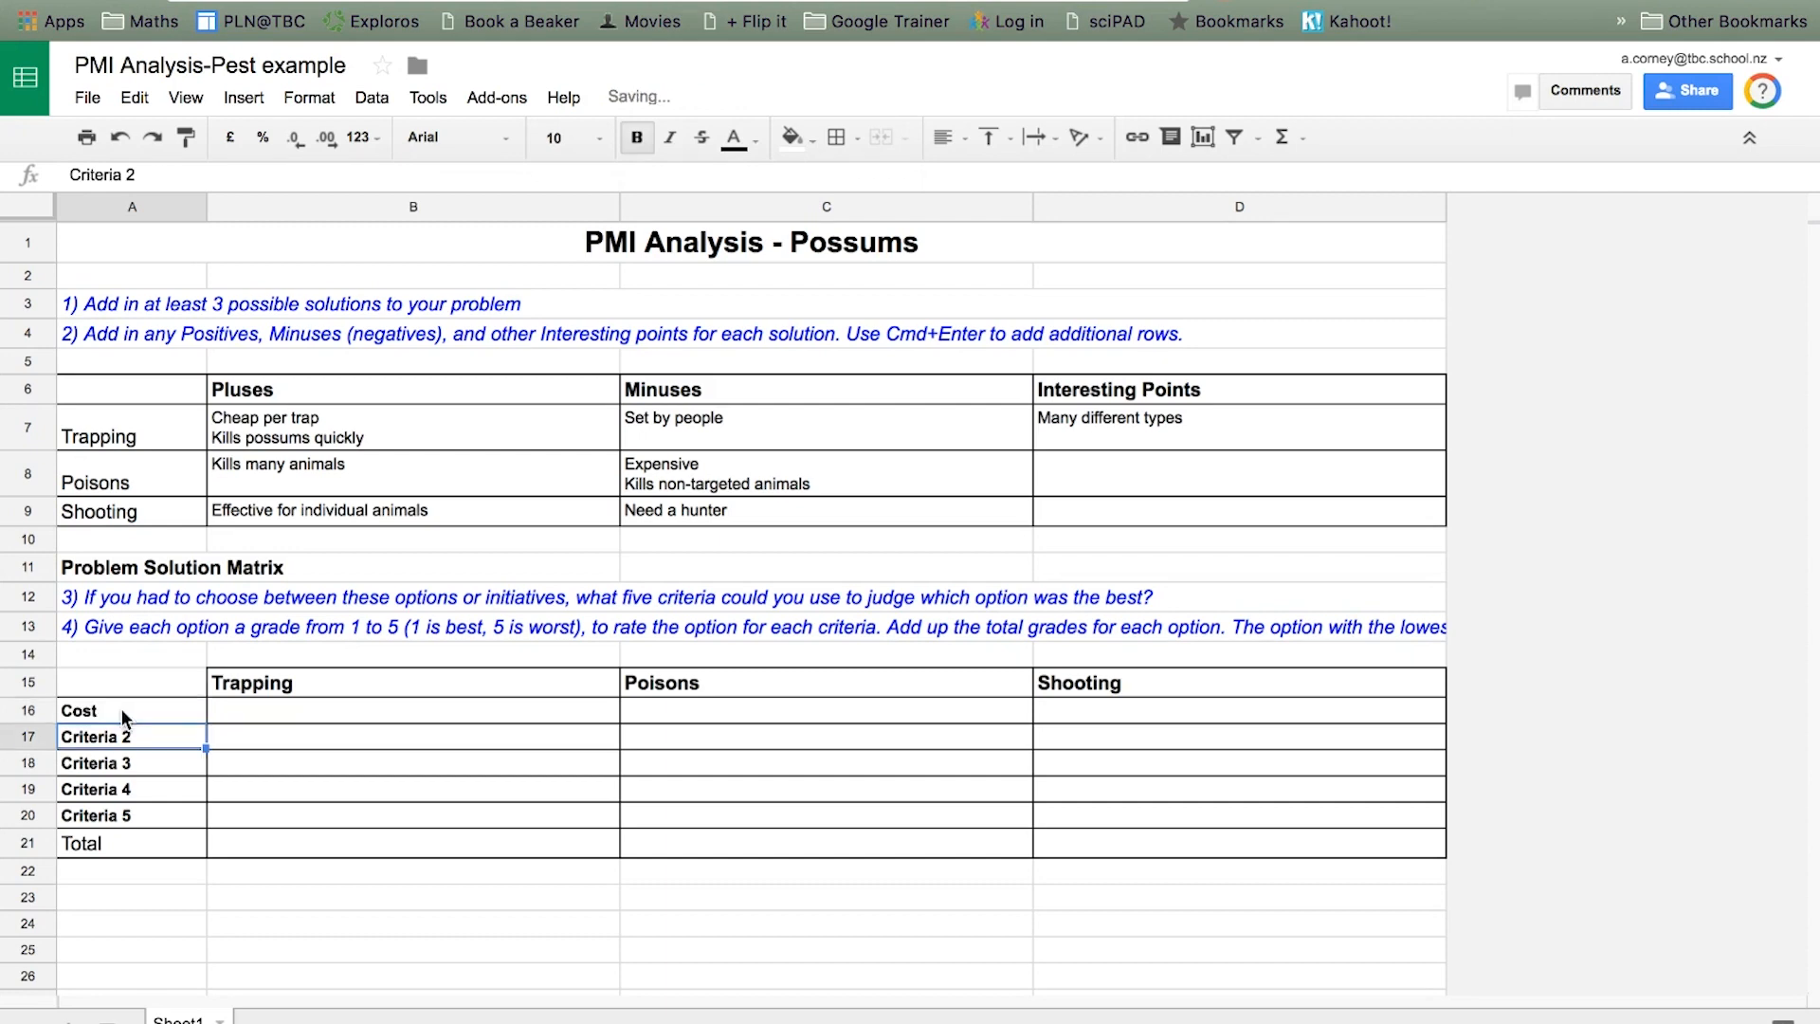
pyautogui.write('Animals killed')
pyautogui.press('Return')
pyautogui.write('Efficient')
pyautogui.press('Return')
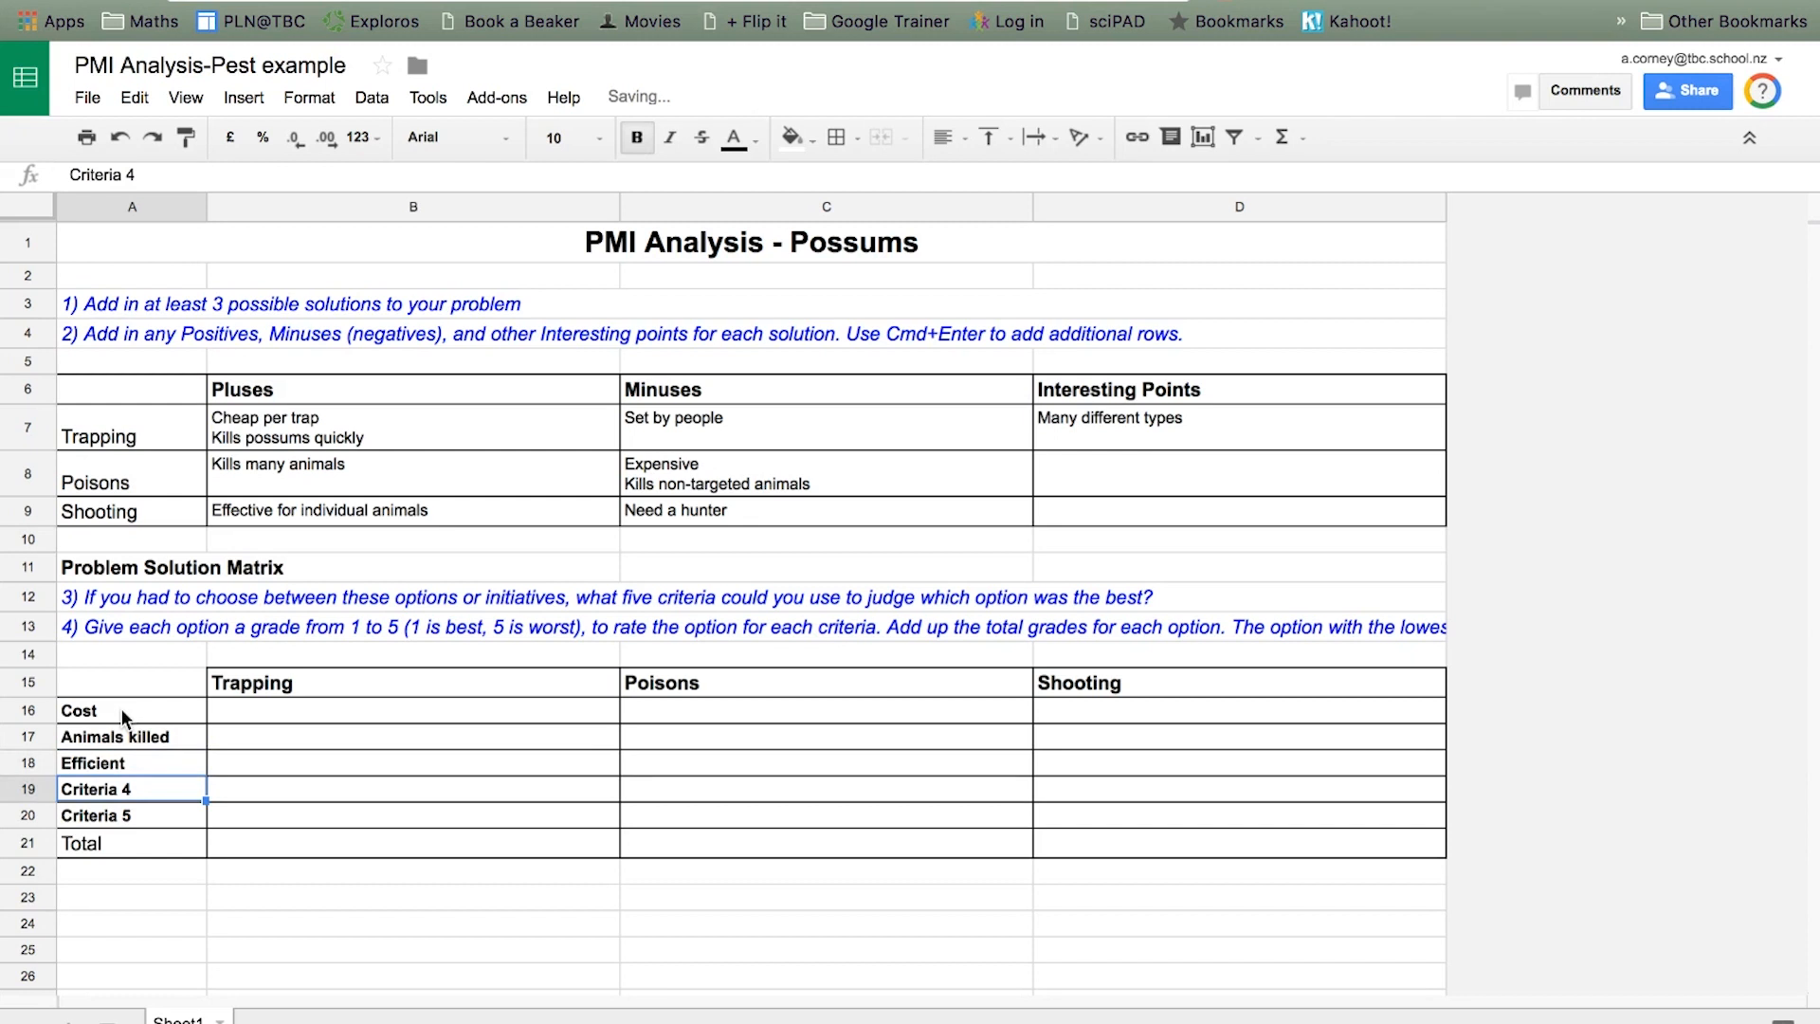
# Name the fourth criterion "People involved" and clear the Criteria 5 label
pyautogui.write('People involved')
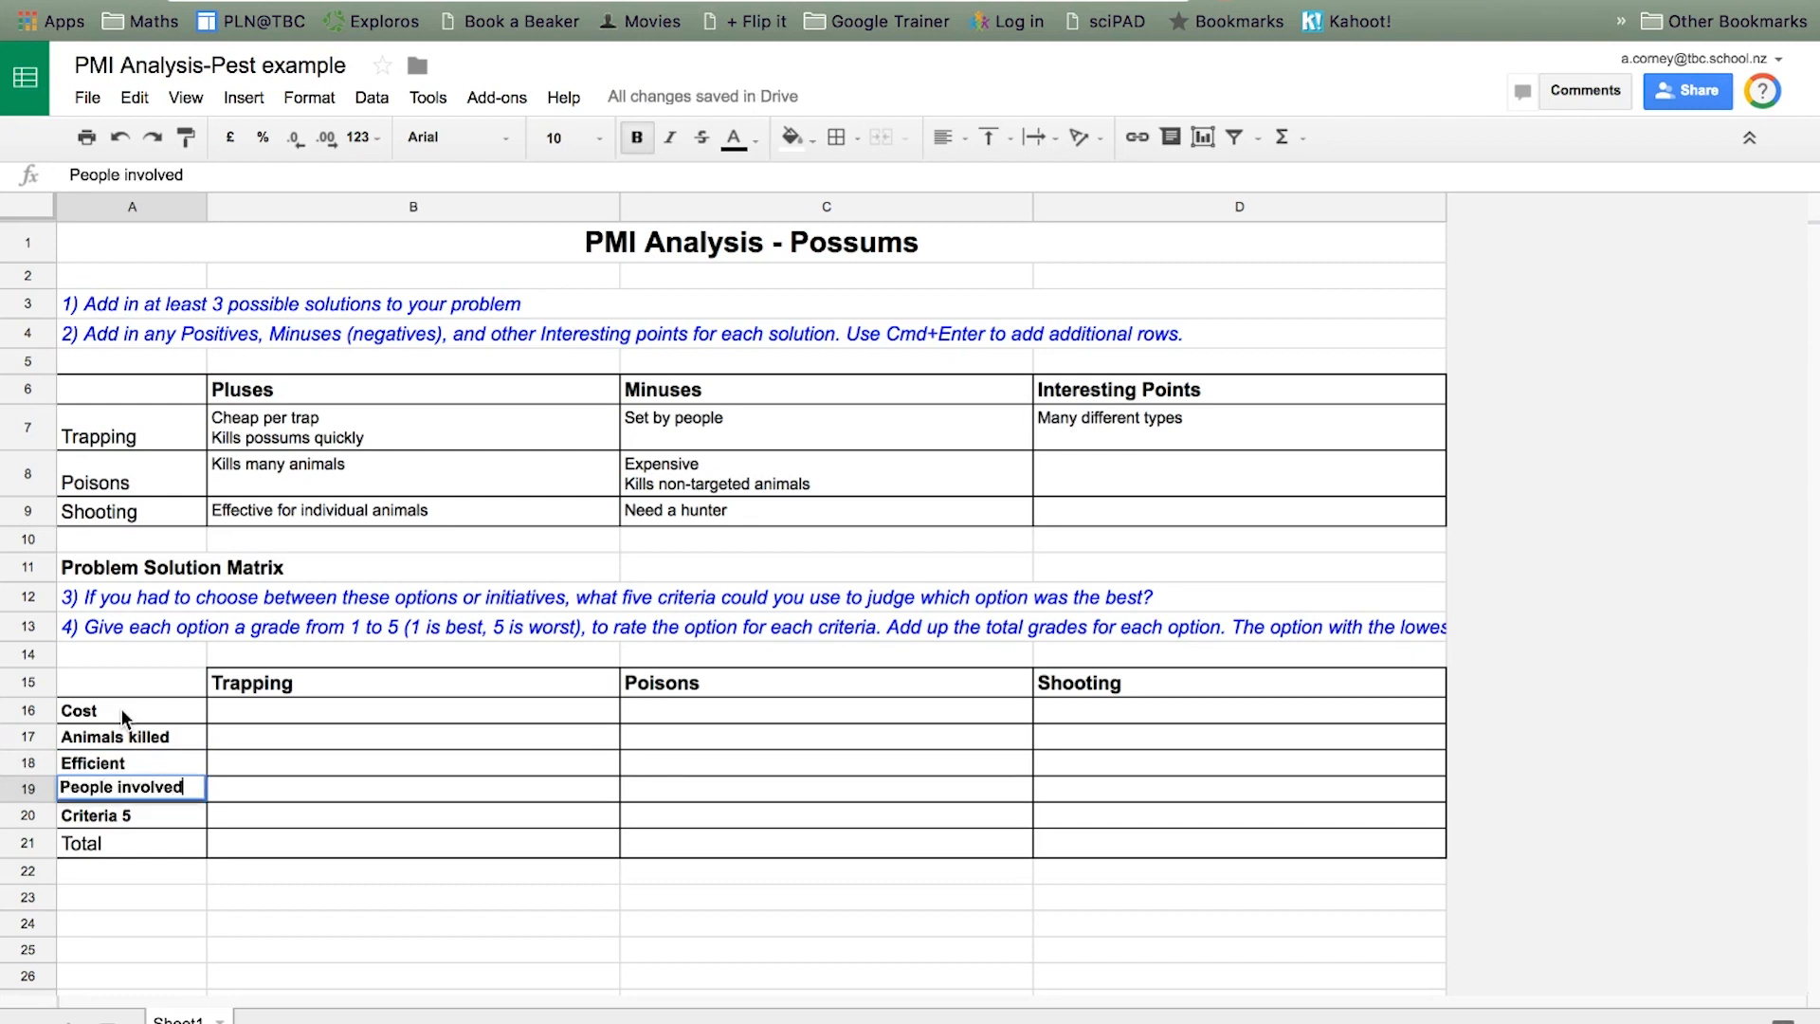
pyautogui.press('Return')
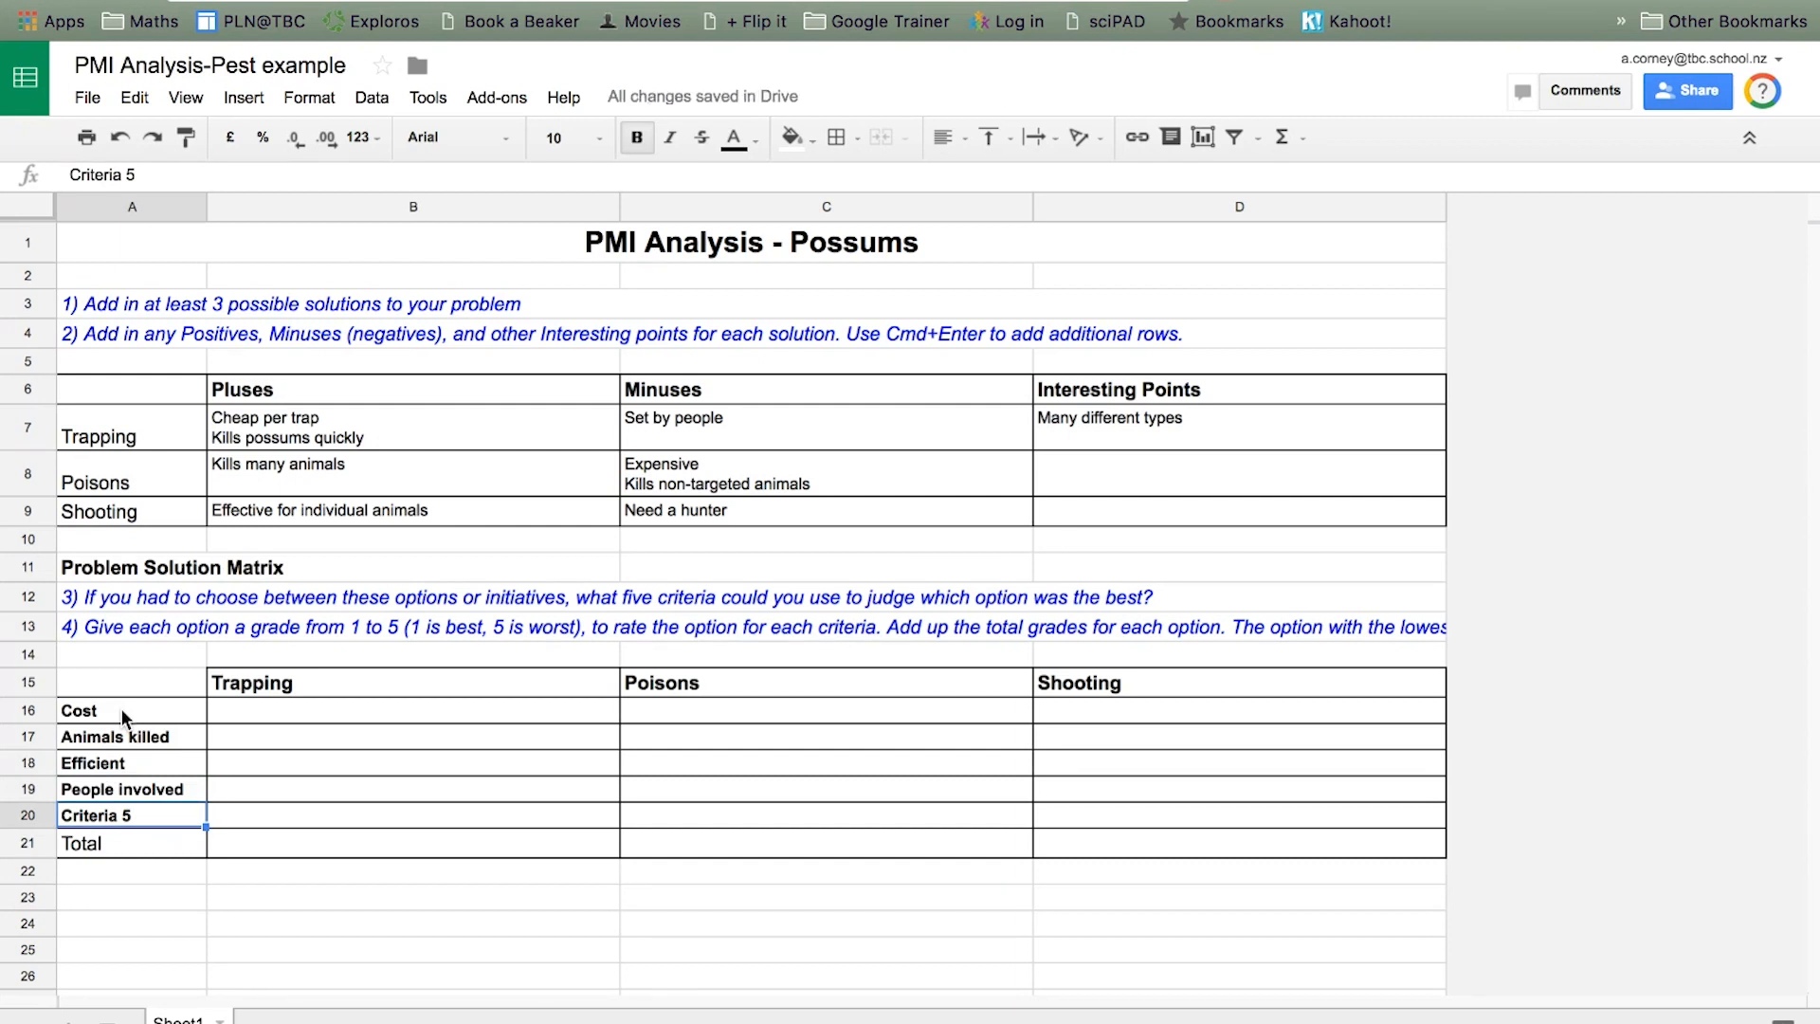
pyautogui.press('BackSpace')
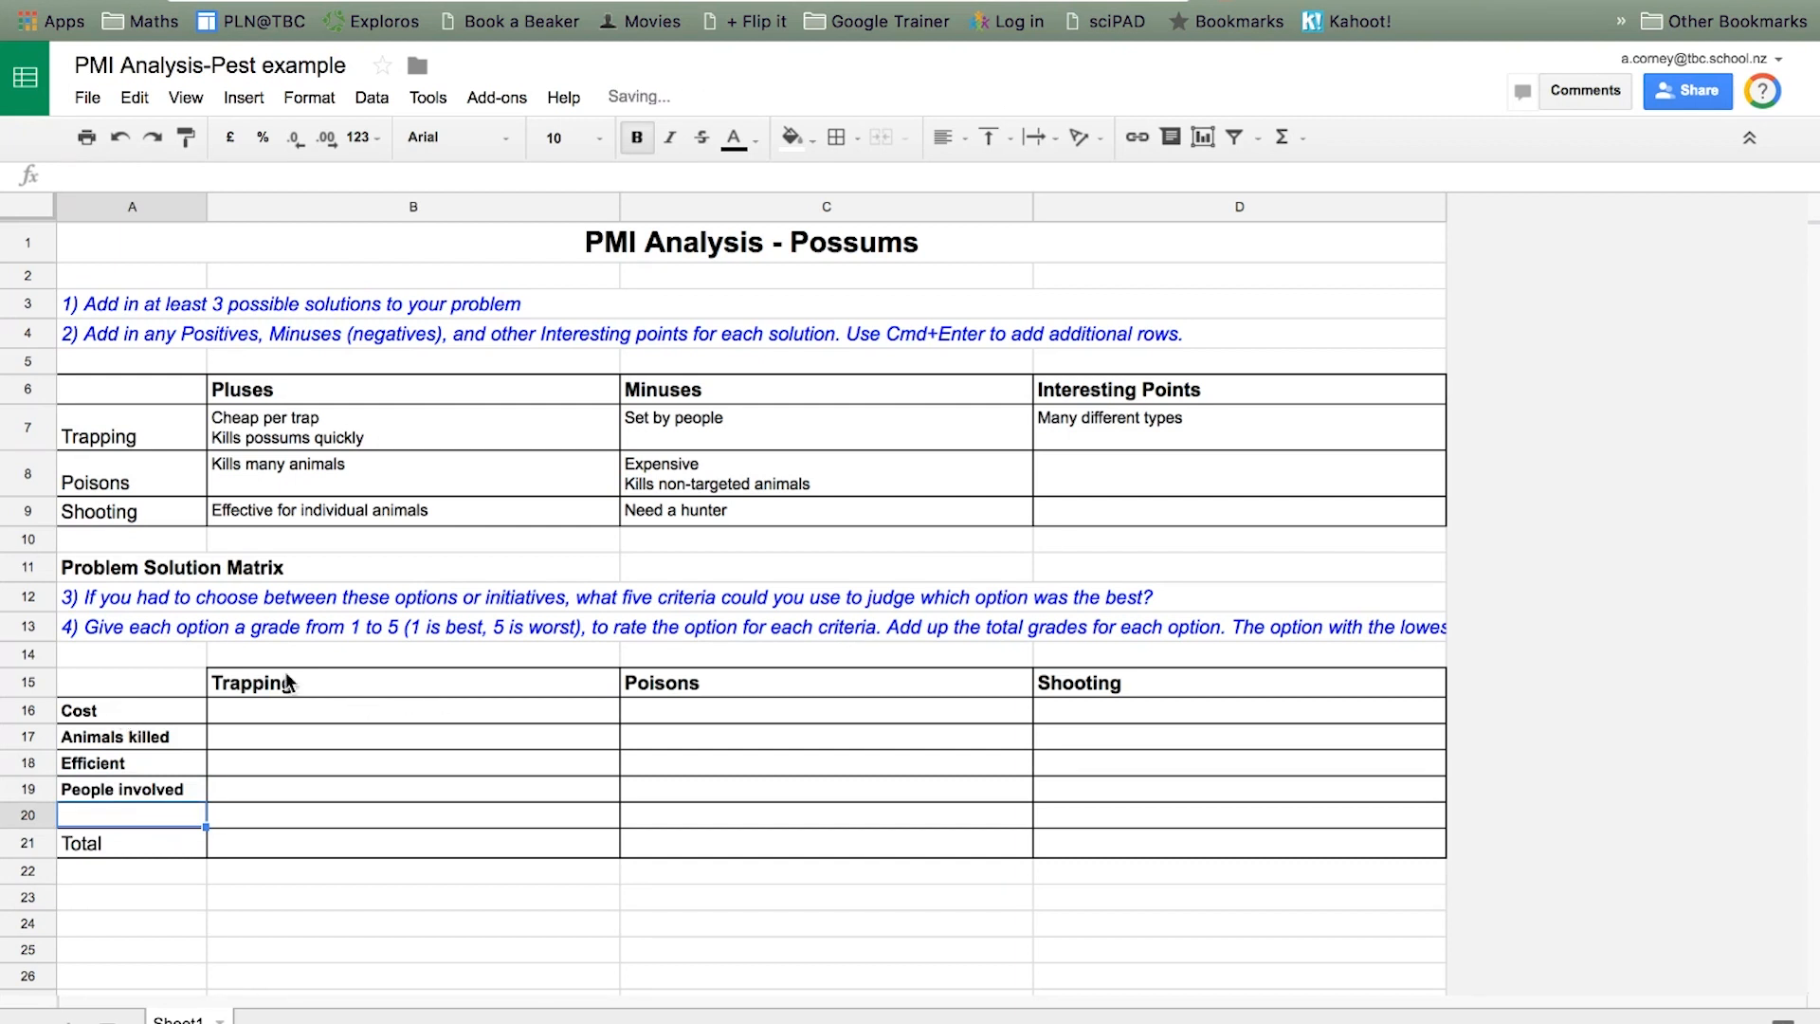
# Grade the Cost criterion 3 for Trapping, 2 for Poisons and 1 for Shooting
pyautogui.click(72, 626)
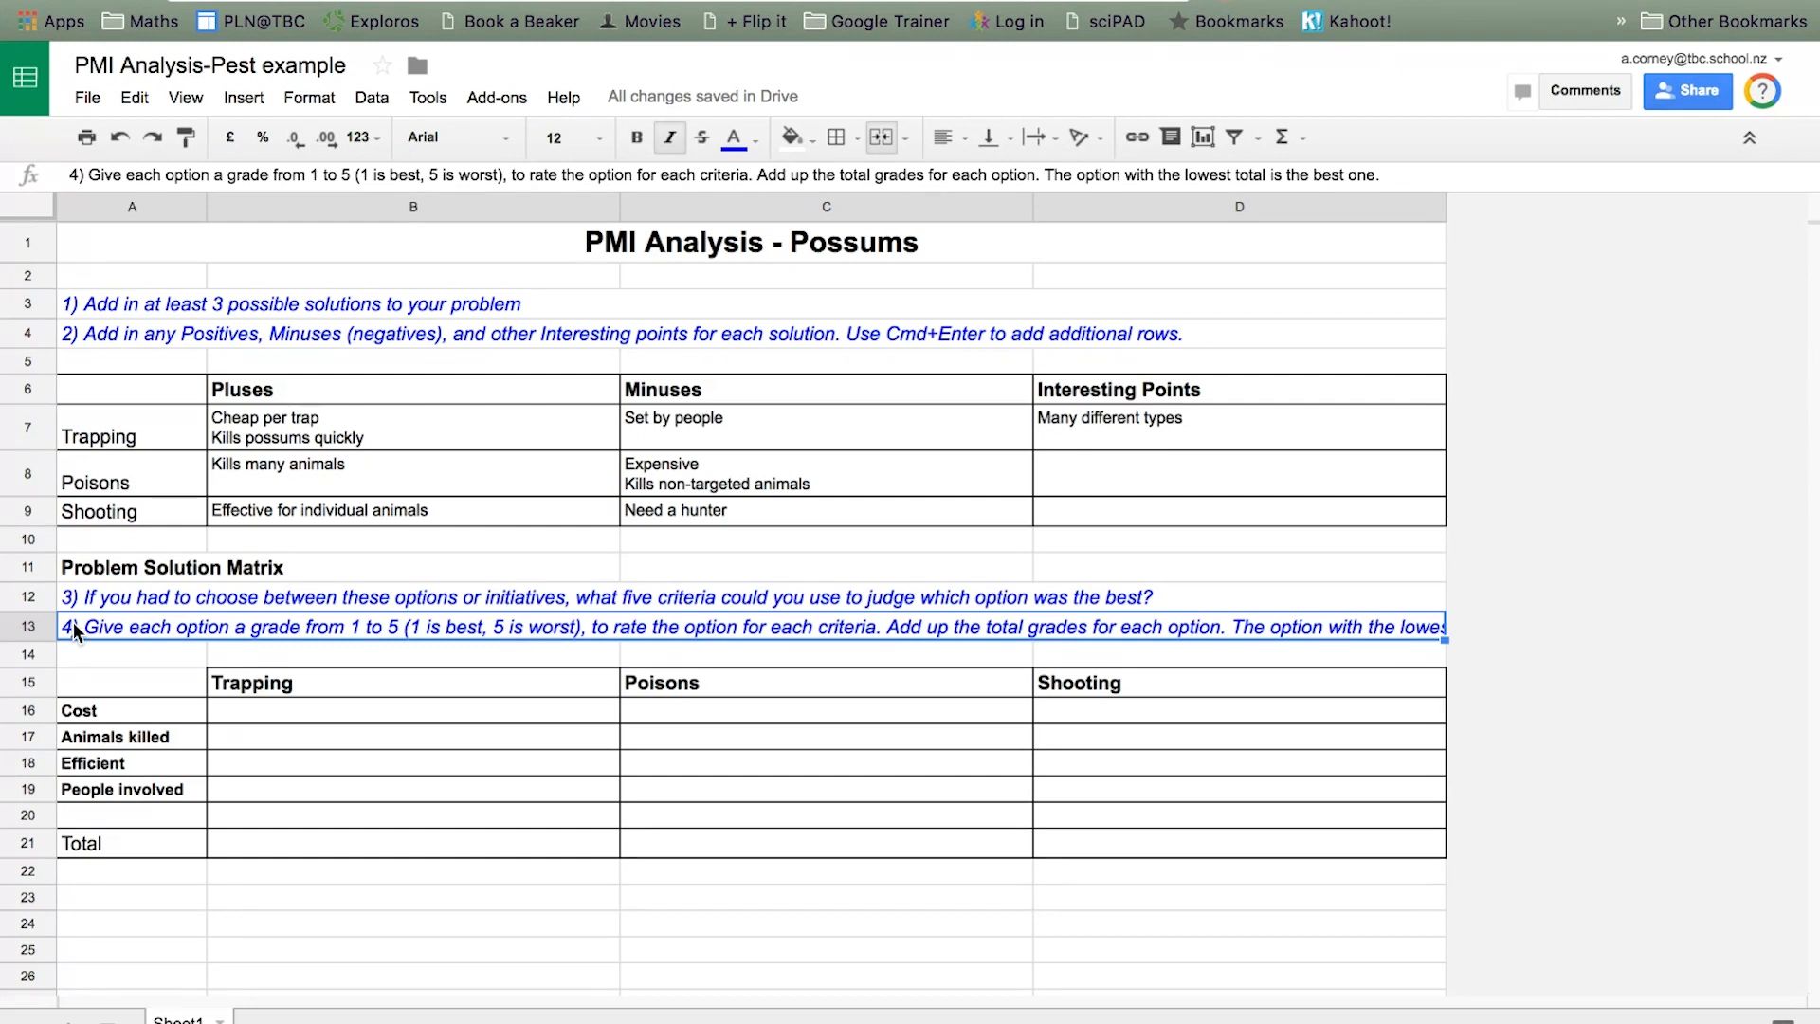
pyautogui.click(293, 707)
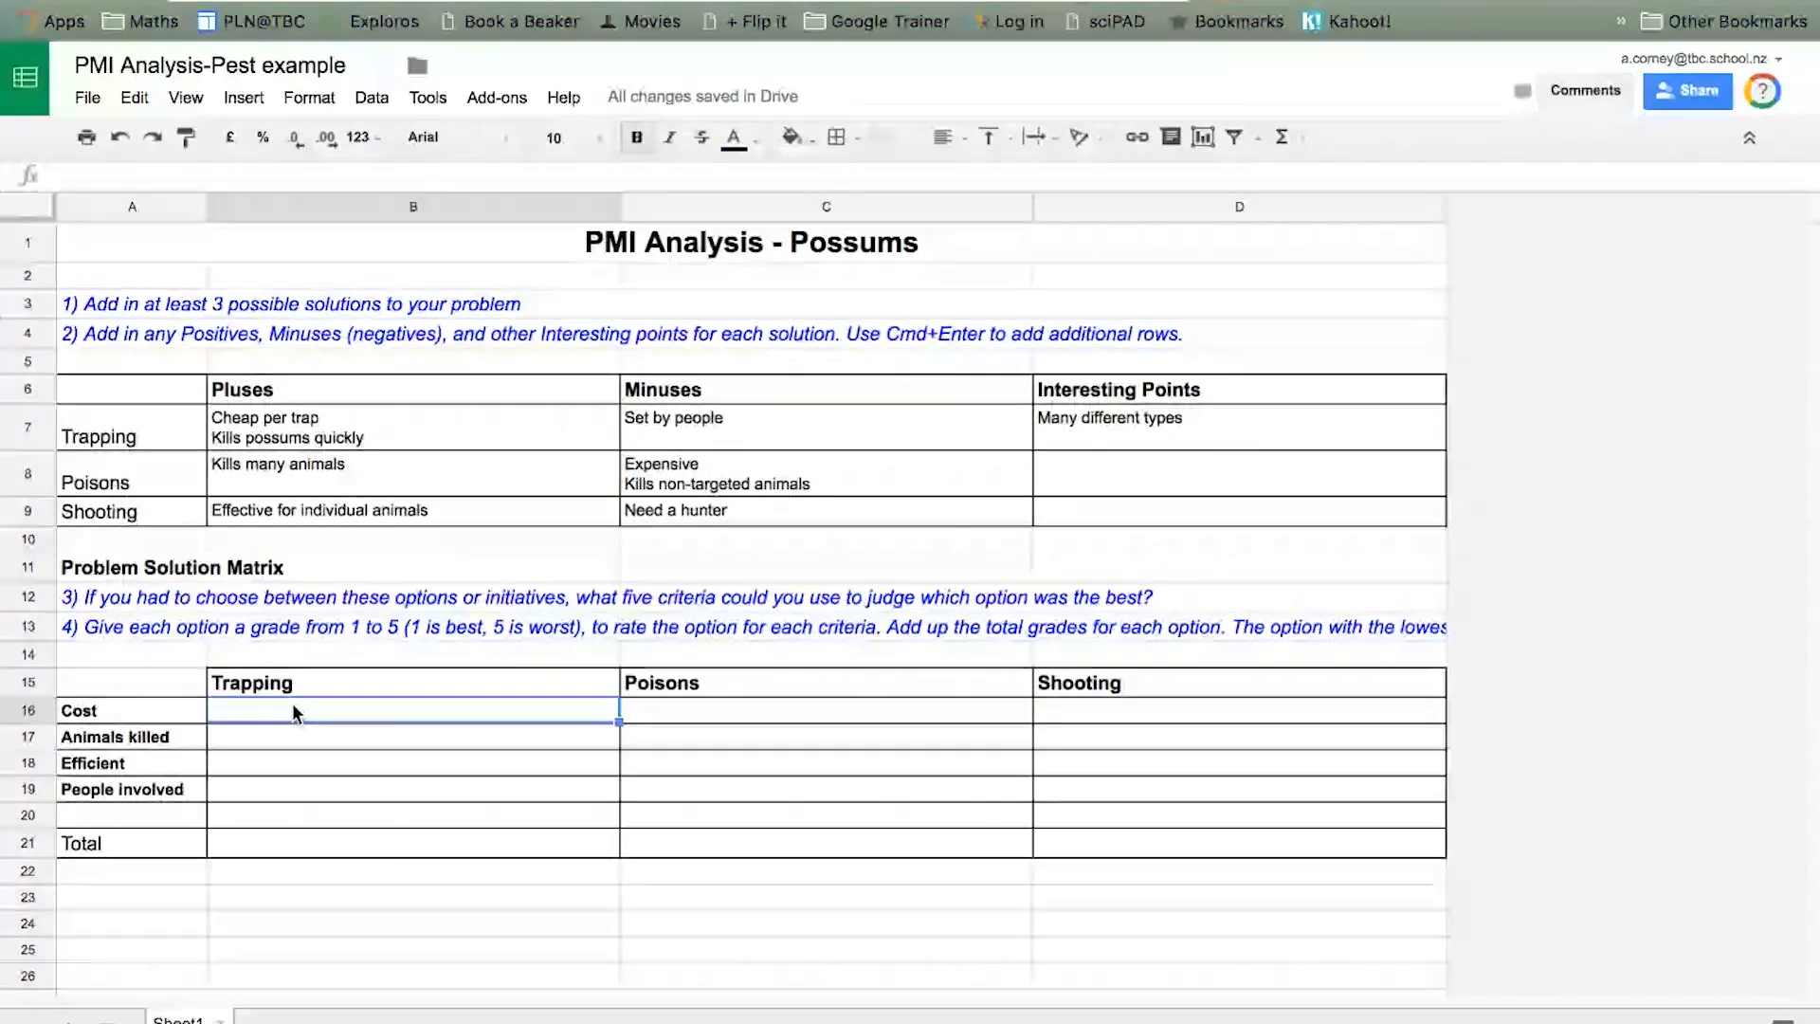
pyautogui.write('3')
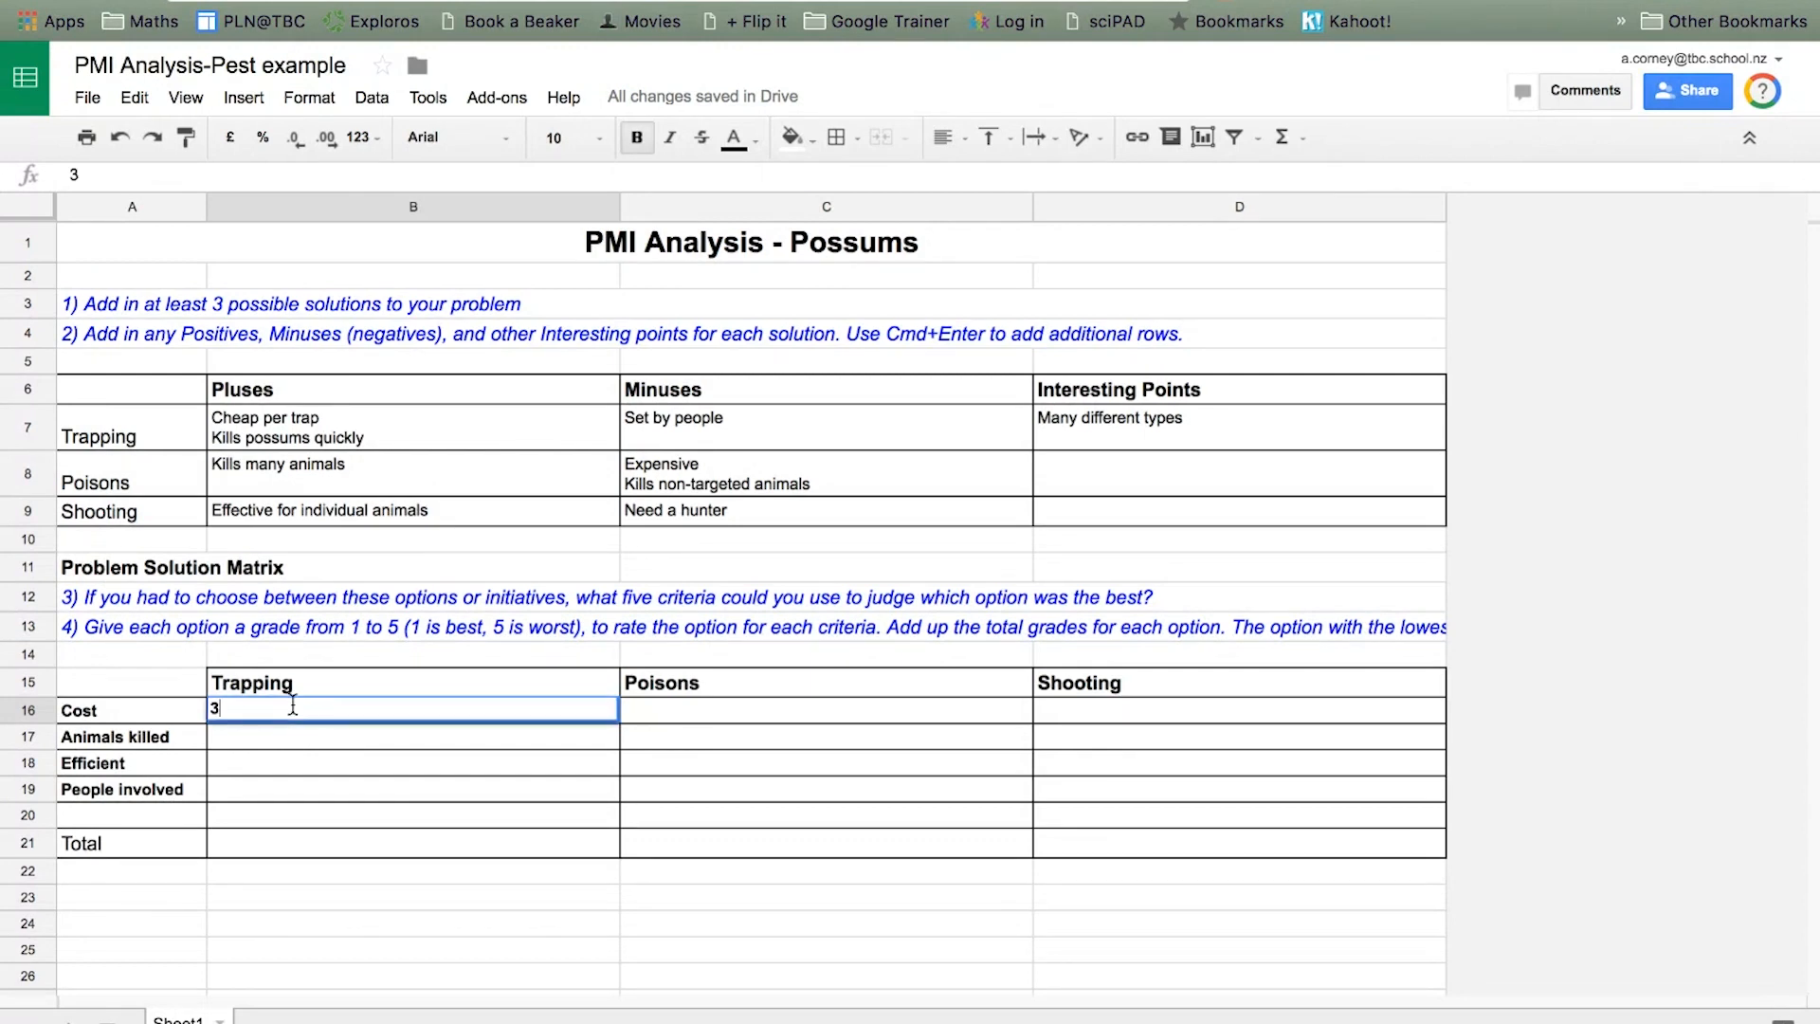
pyautogui.press('Tab')
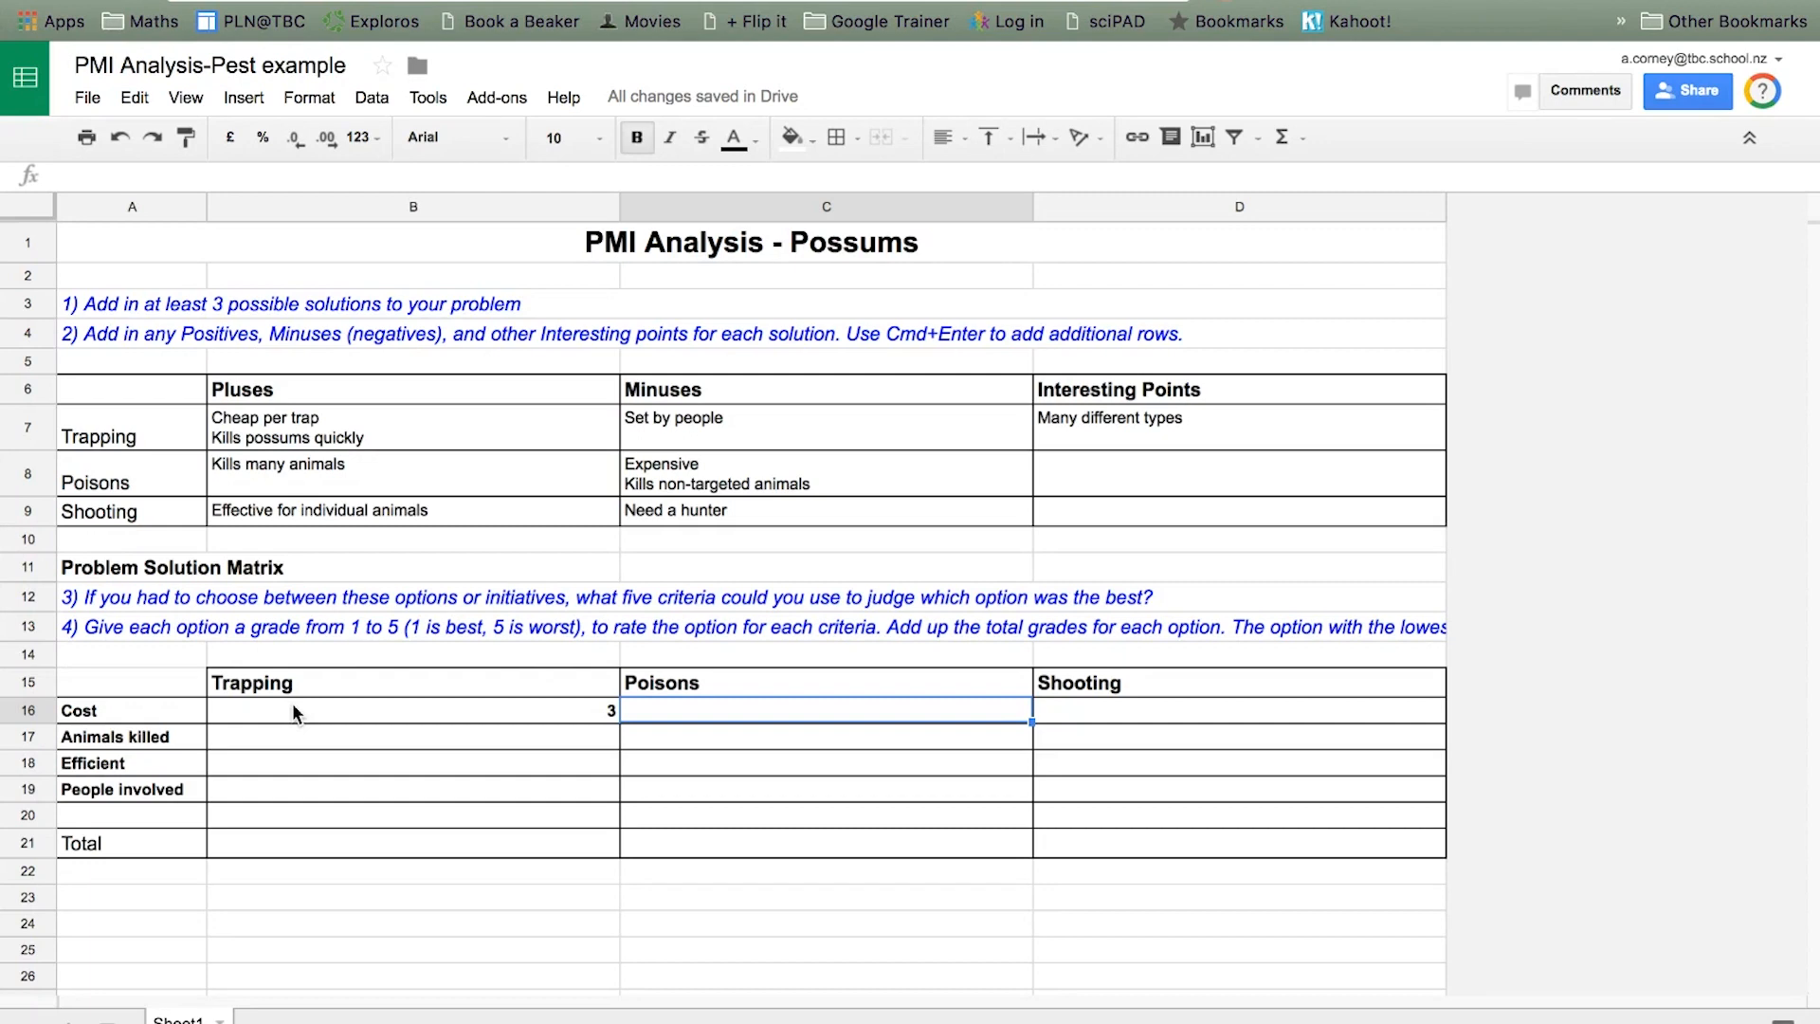
pyautogui.write('1')
pyautogui.press('Tab')
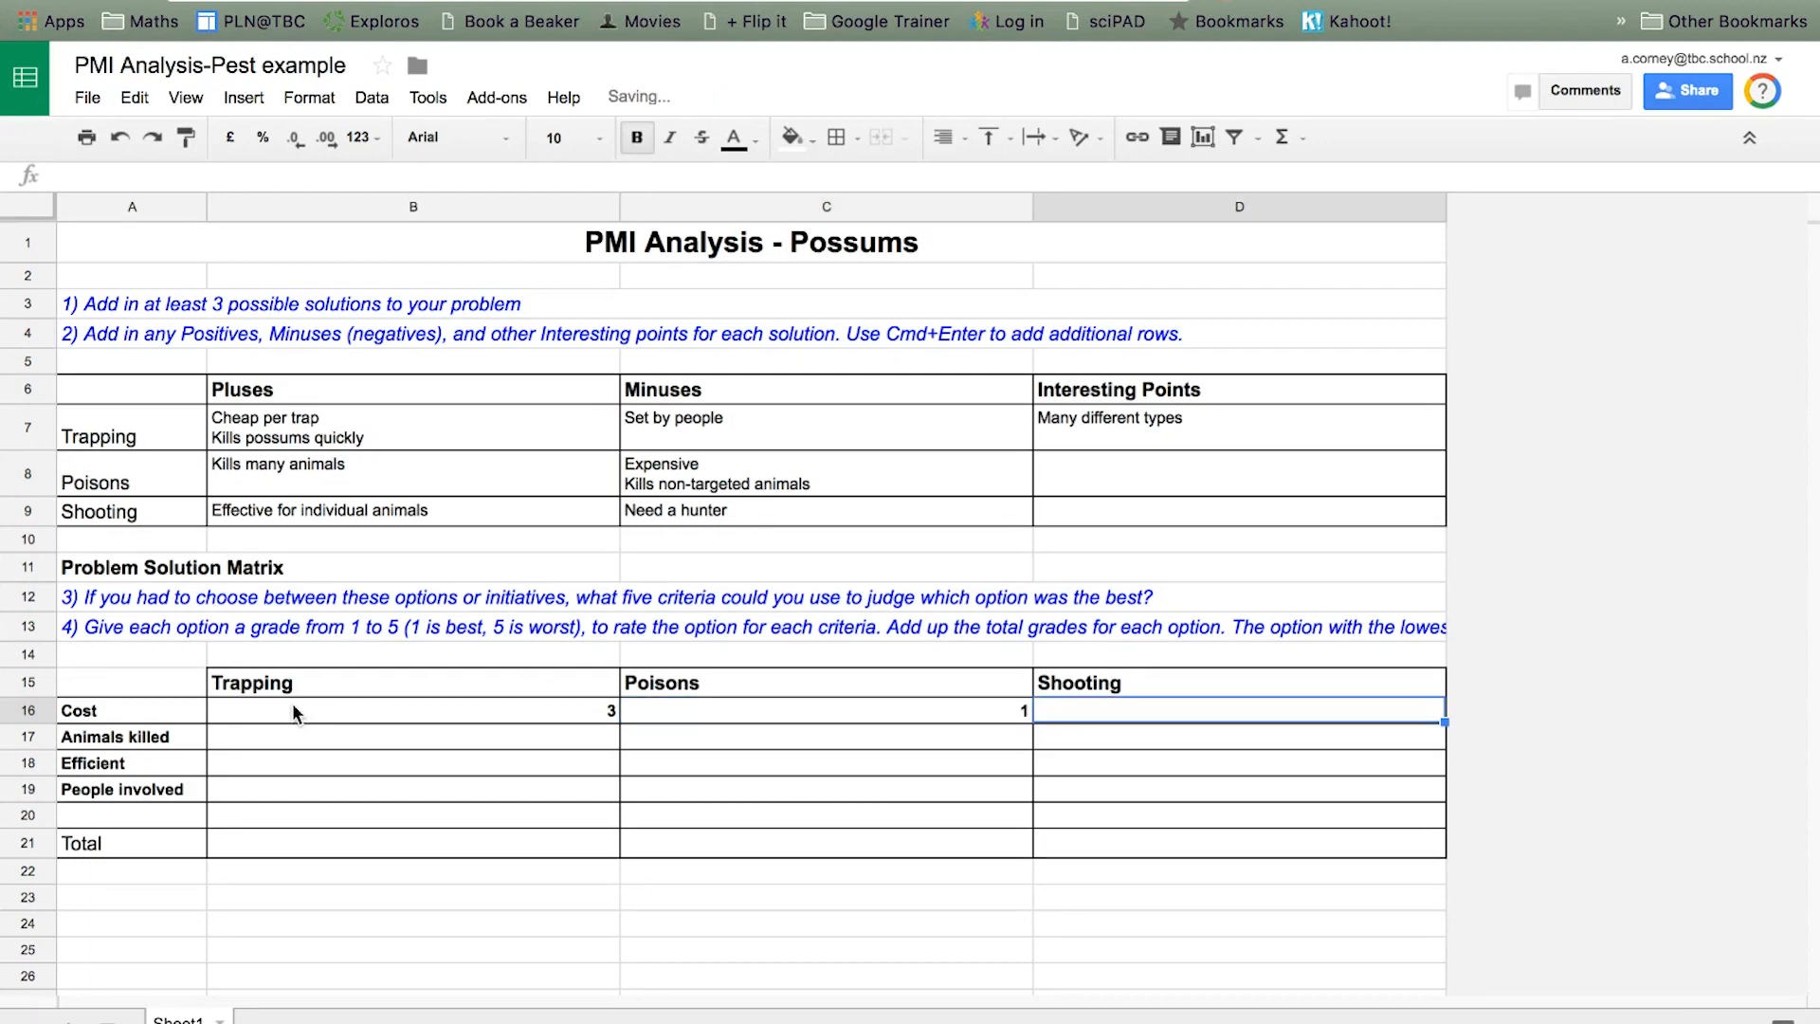
pyautogui.write('1')
pyautogui.write('2')
pyautogui.press('Return')
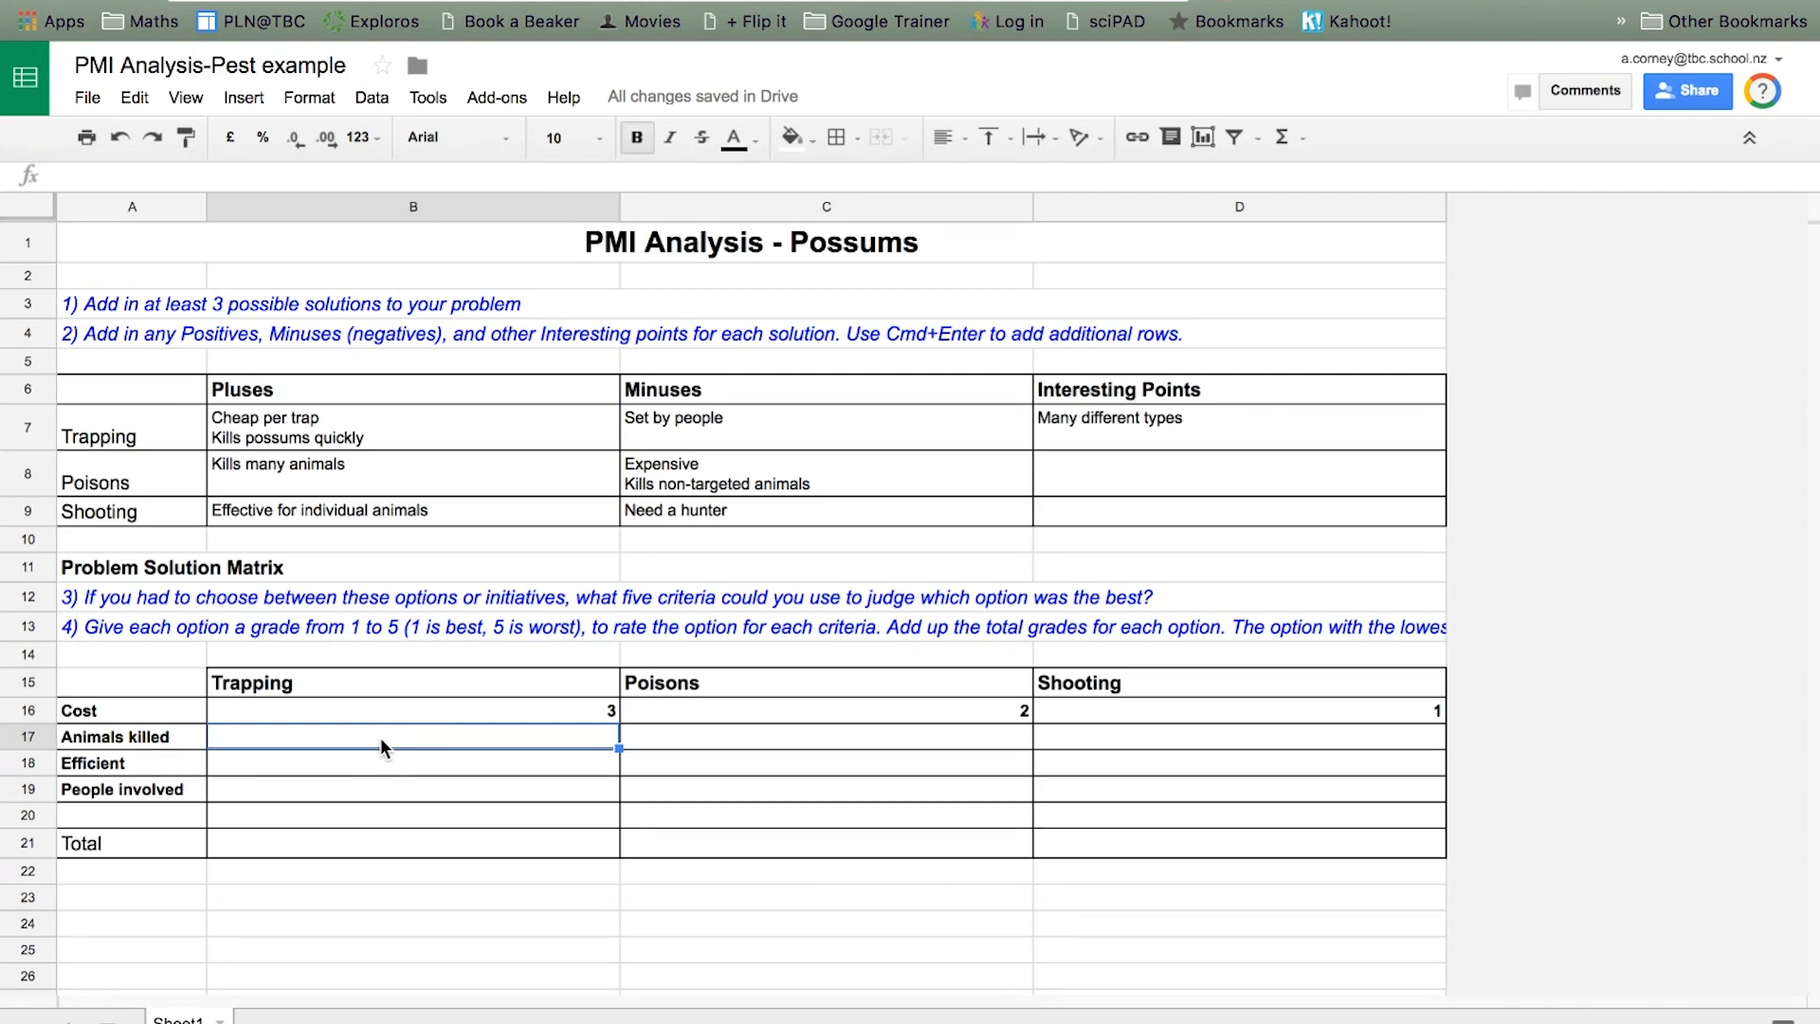
# Grade the Animals killed criterion 4 for Trapping, 1 for Poisons and 5 for Shooting
pyautogui.write('4')
pyautogui.press('Tab')
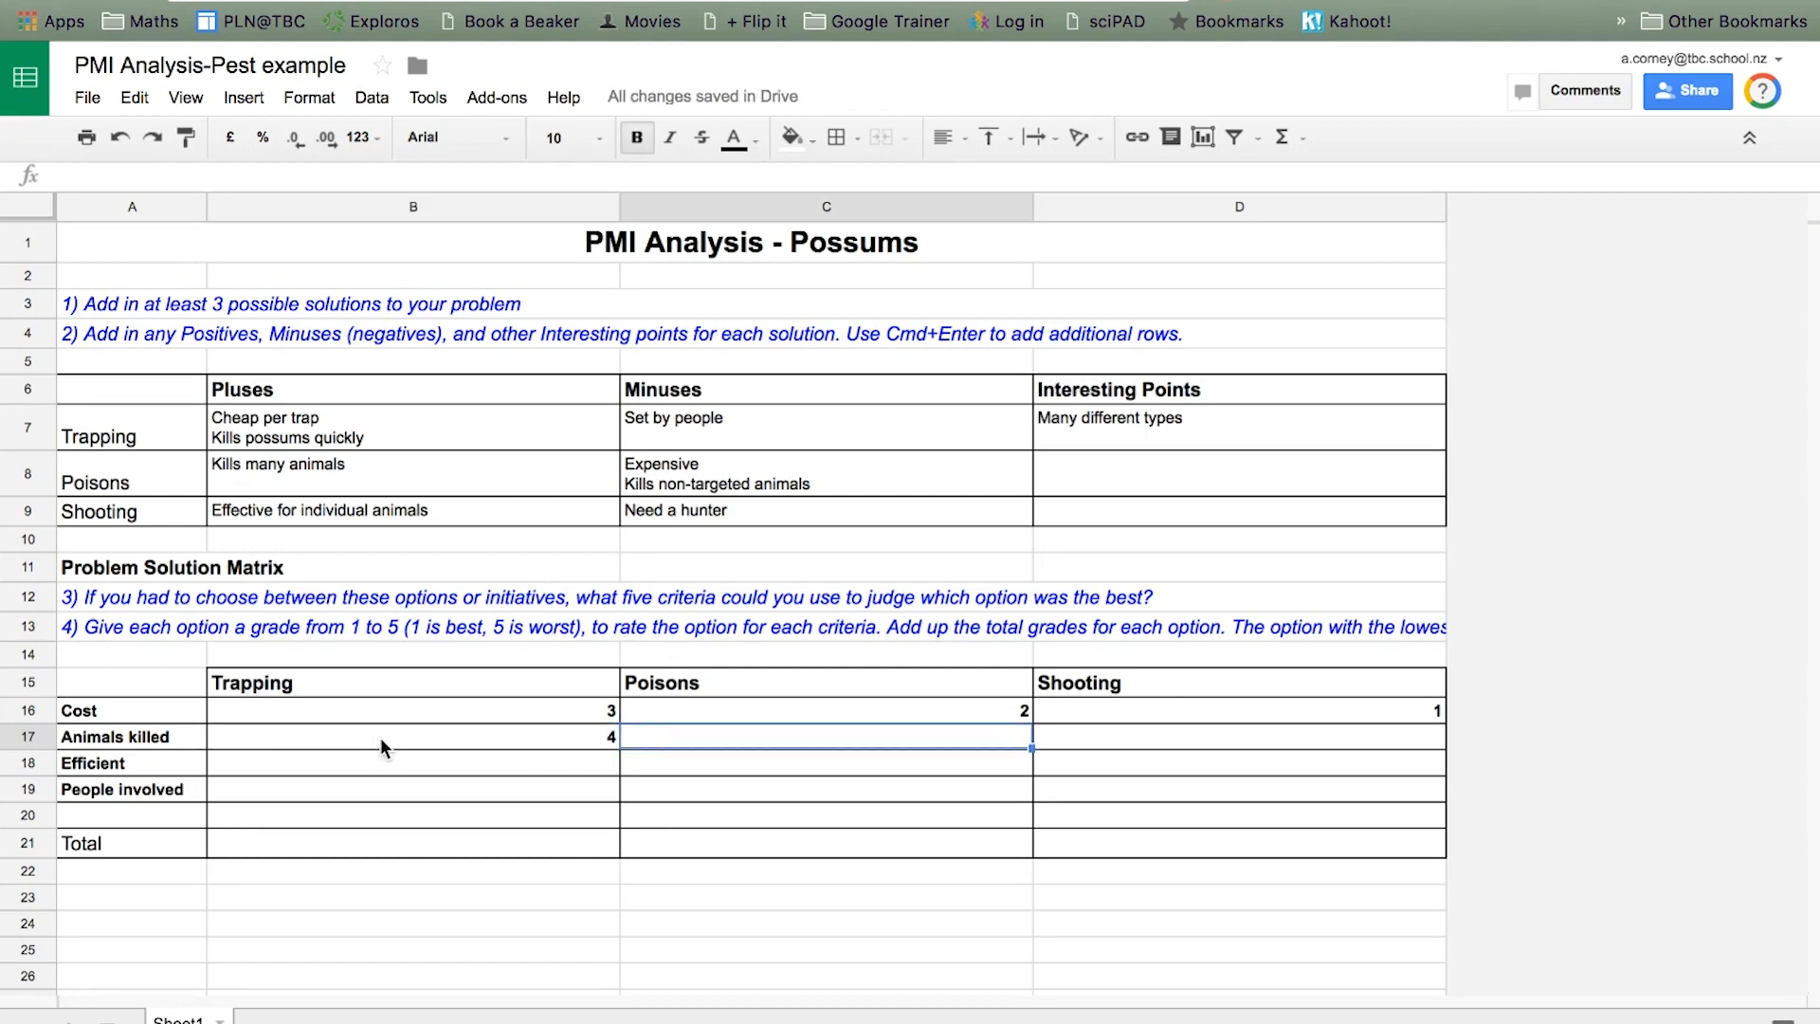
pyautogui.write('1')
pyautogui.press('Tab')
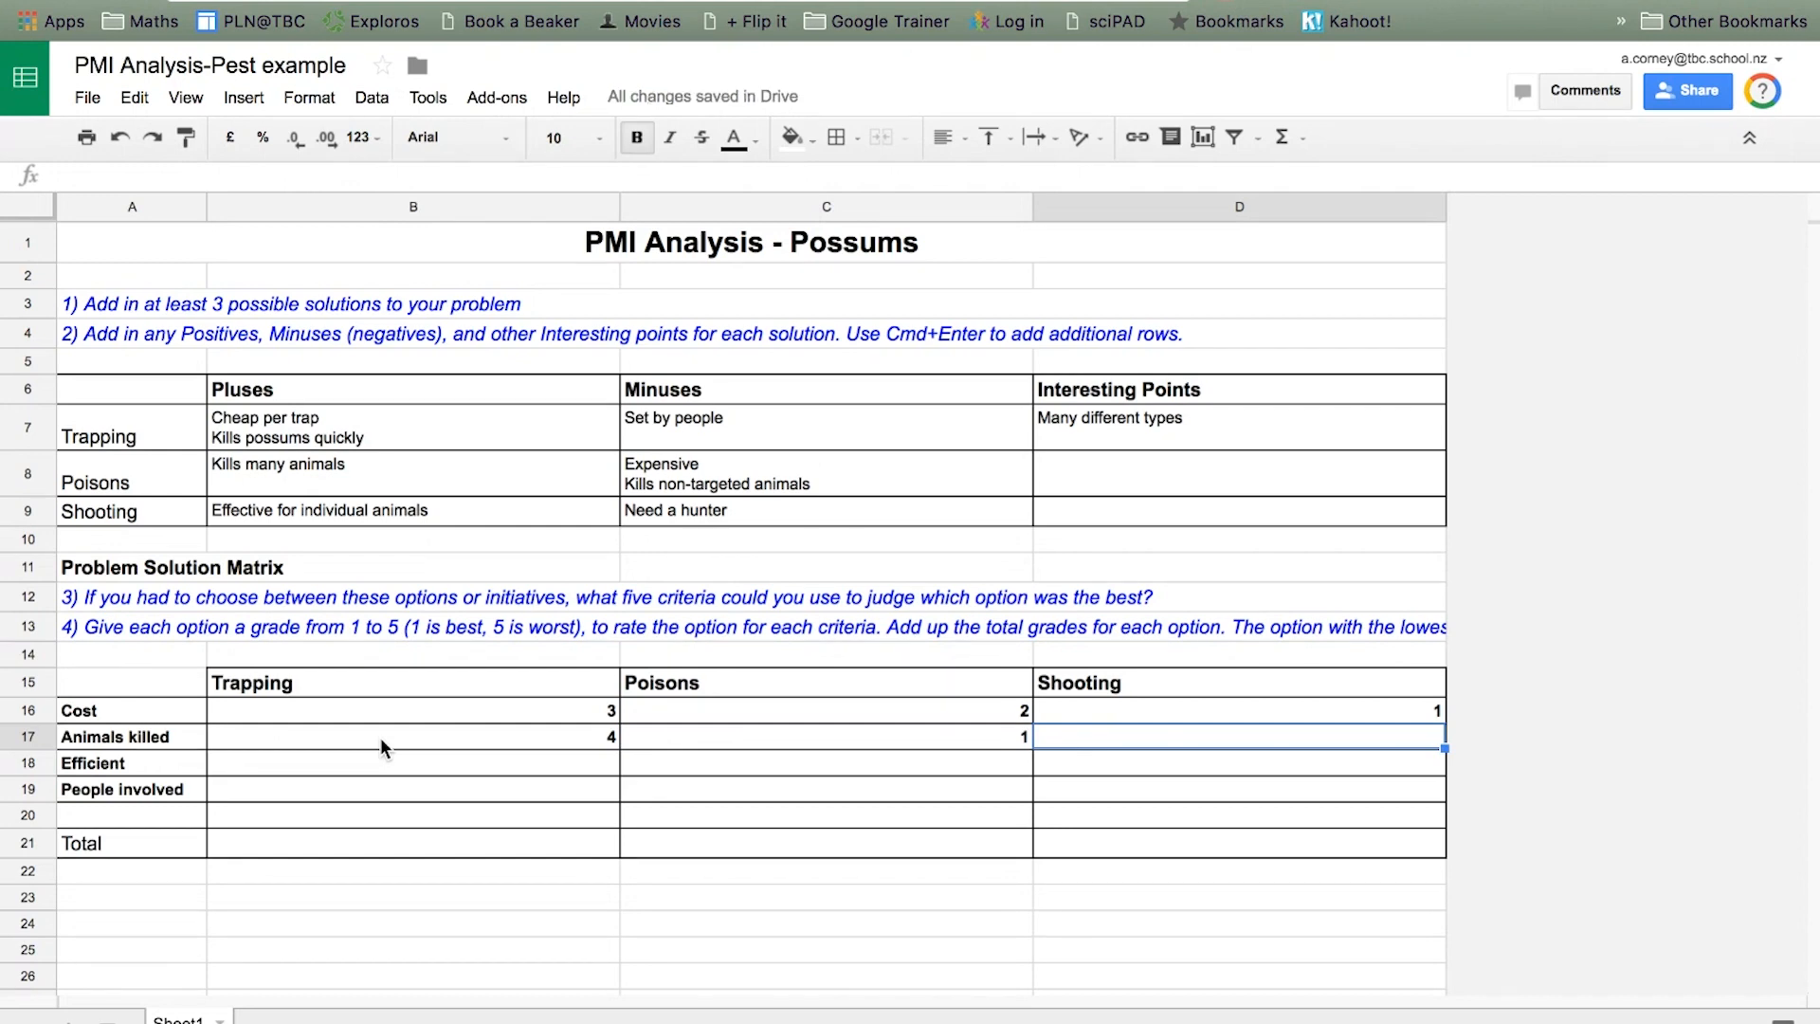
pyautogui.write('5')
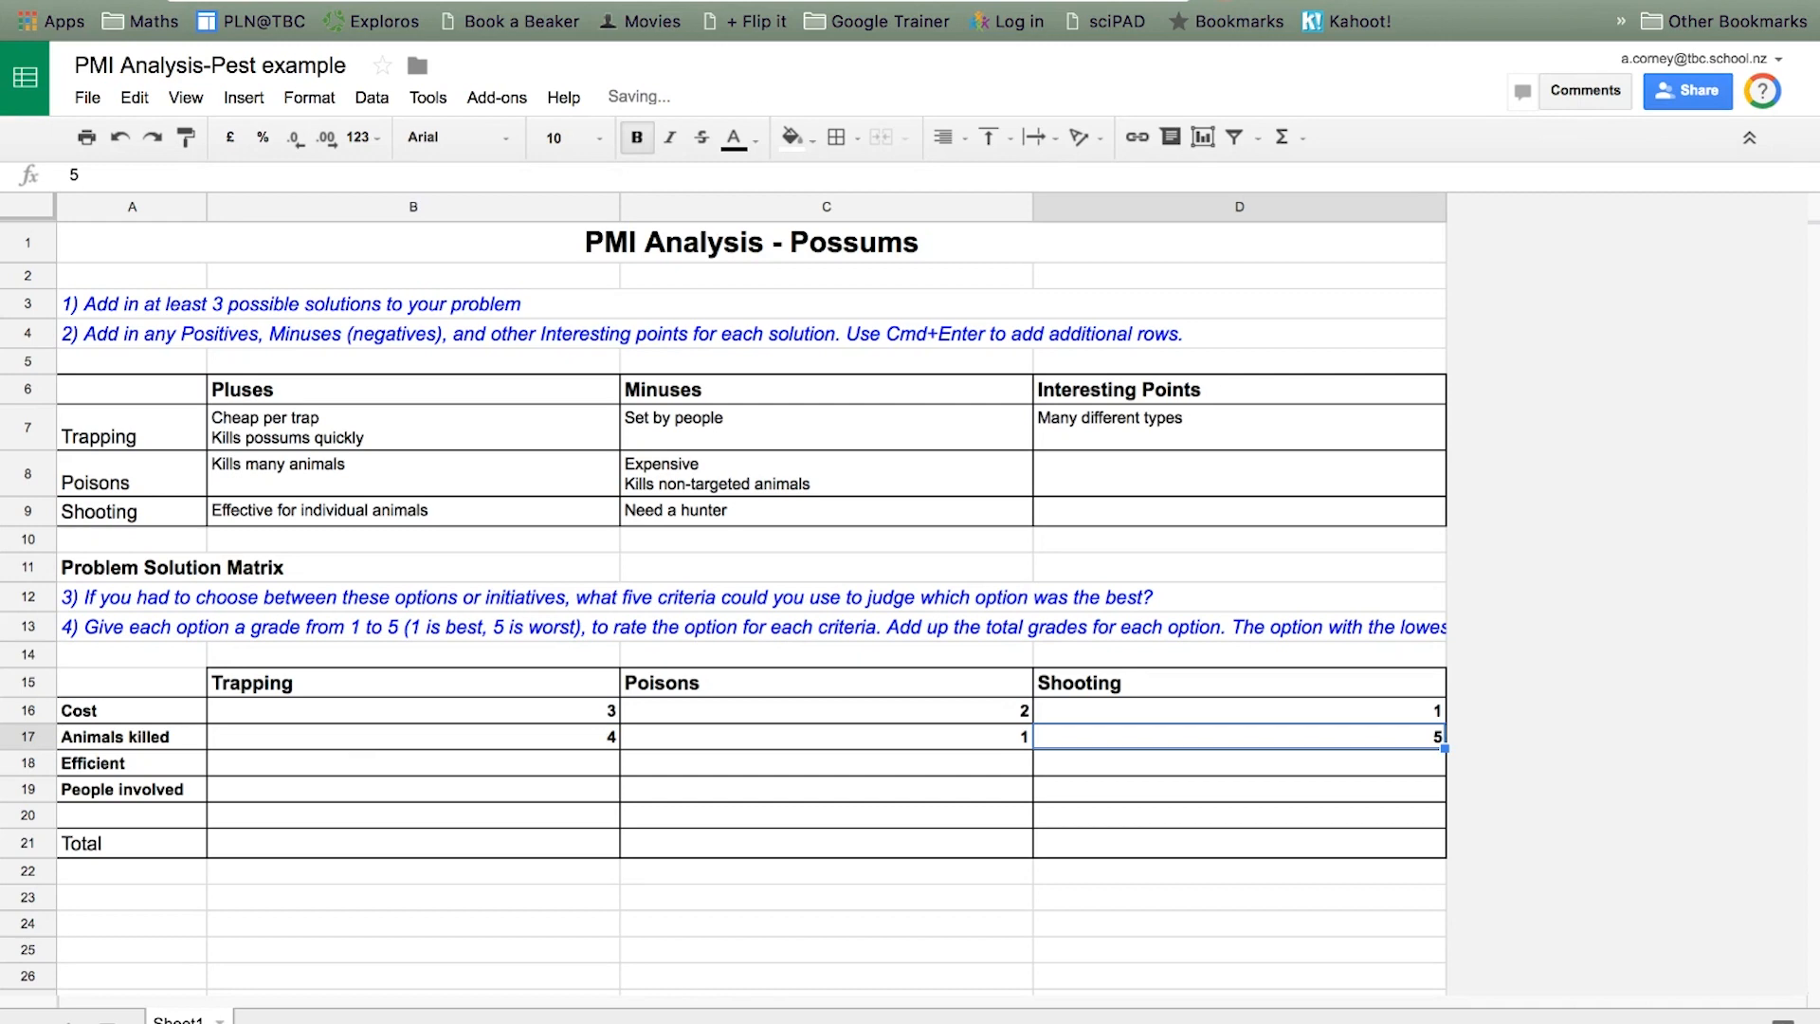
# Grade the Efficient criterion 2 for Trapping, 1 for Poisons and 4 for Shooting
pyautogui.click(347, 768)
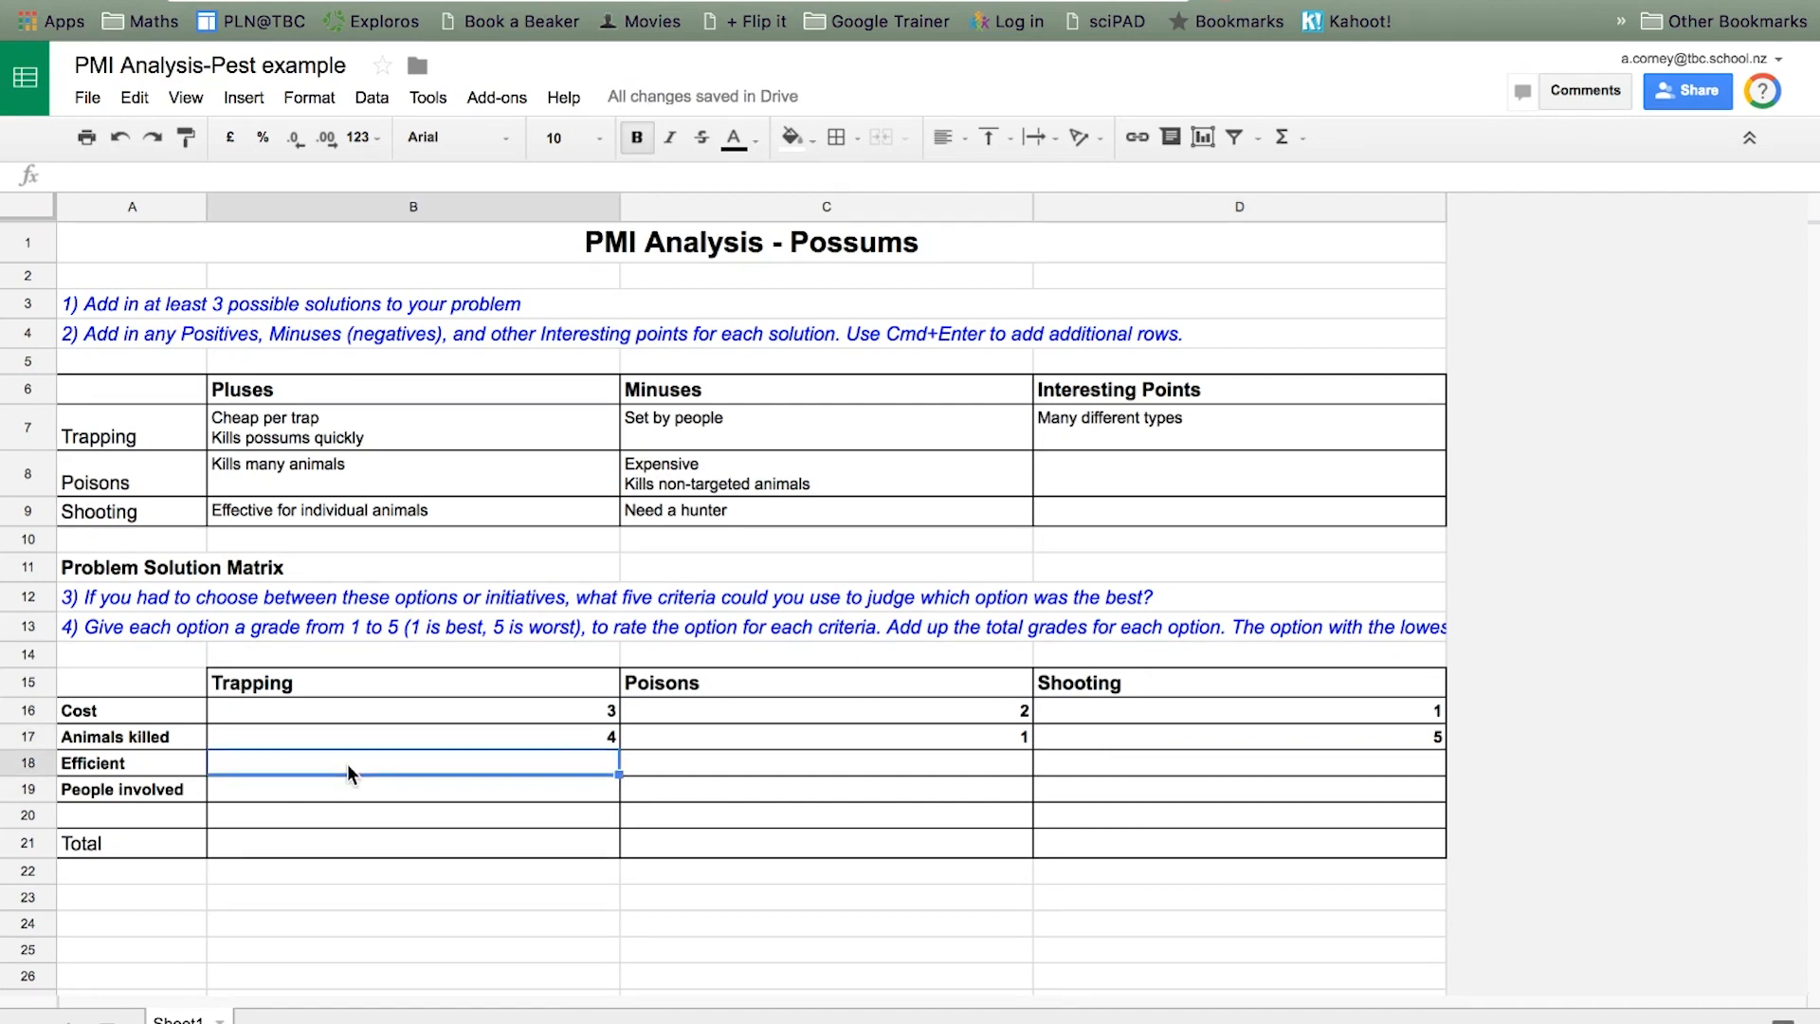
pyautogui.write('2')
pyautogui.press('Tab')
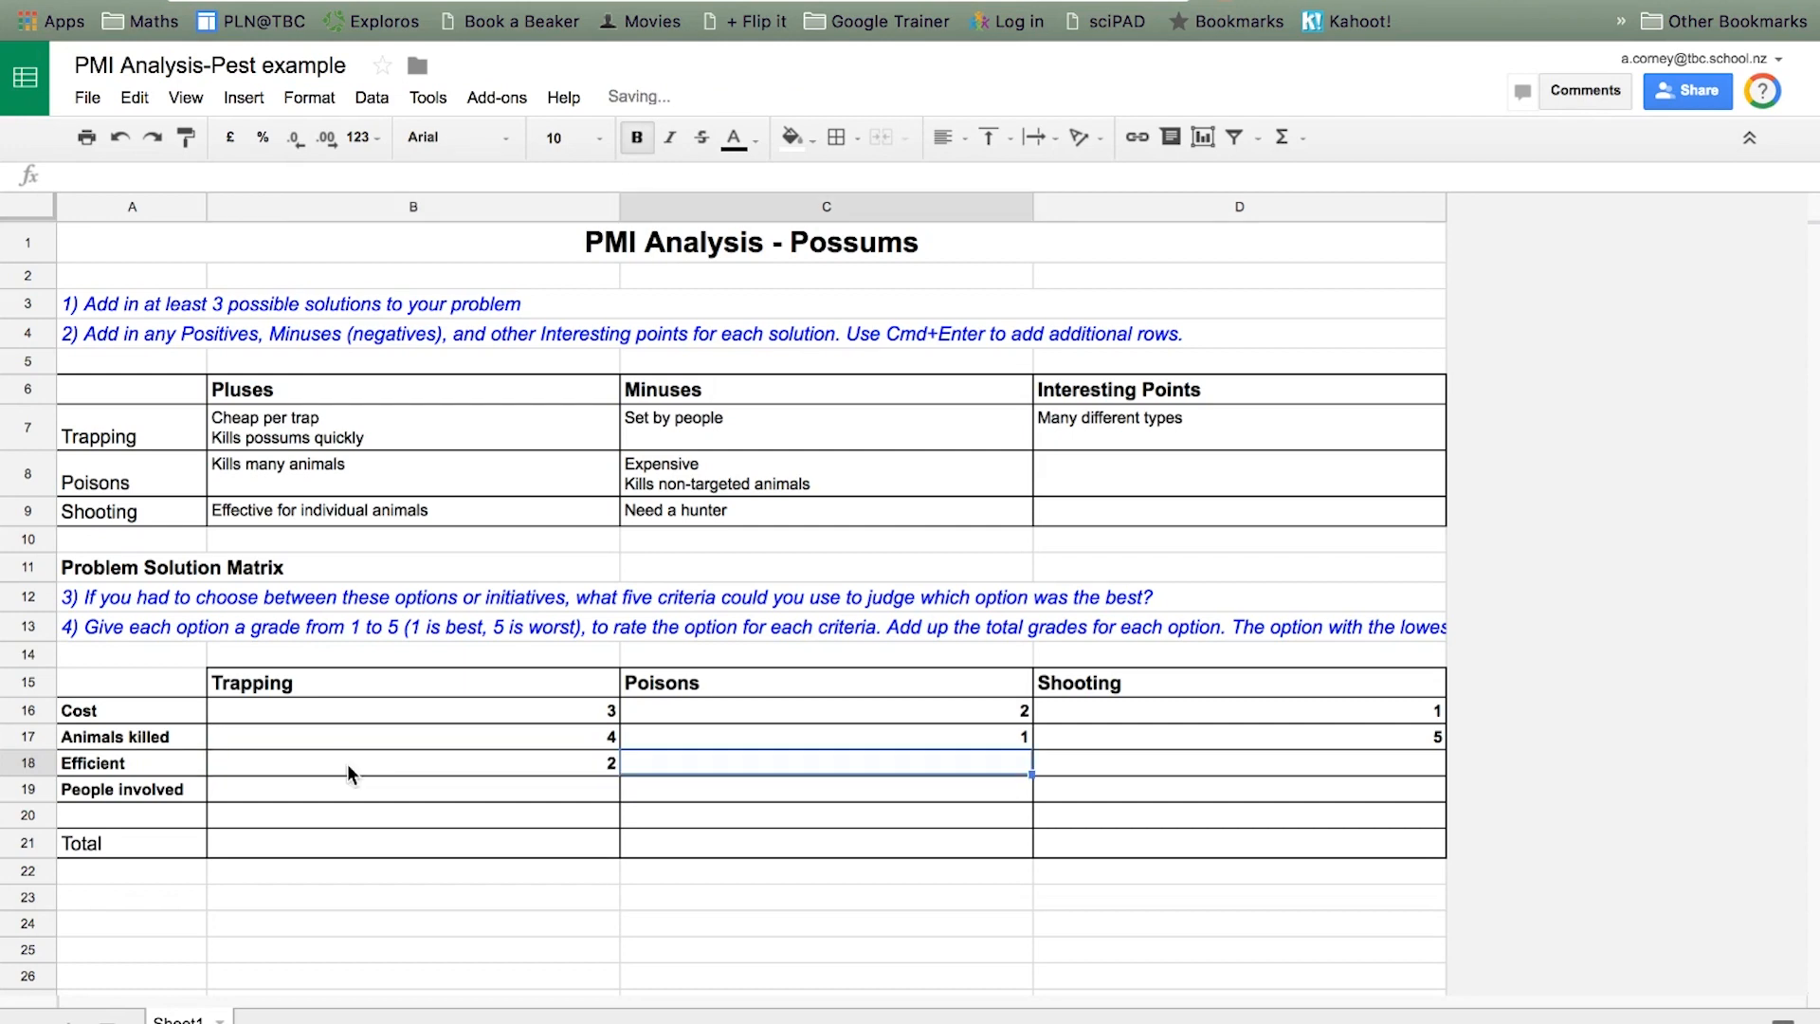
pyautogui.write('1')
pyautogui.press('Tab')
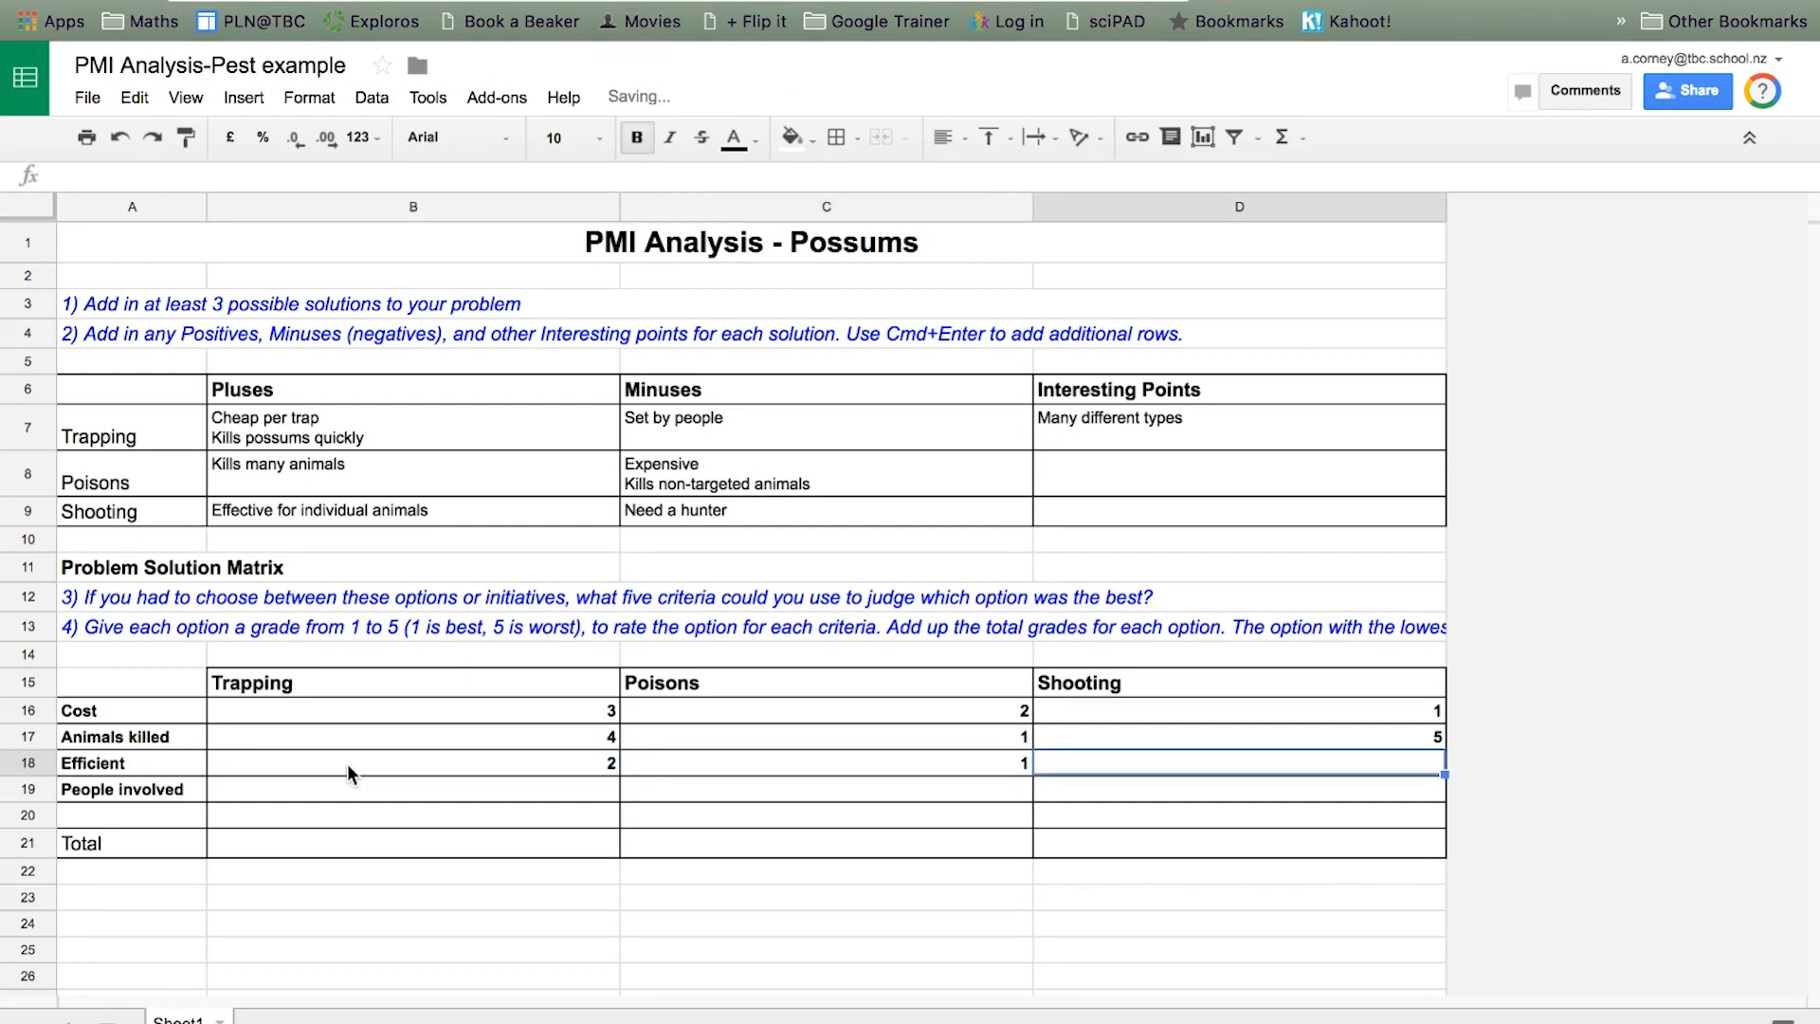
pyautogui.write('4')
pyautogui.press('Return')
# Grade the People involved criterion 3 for Trapping, 2 for Poisons and 5 for Shooting
pyautogui.click(378, 787)
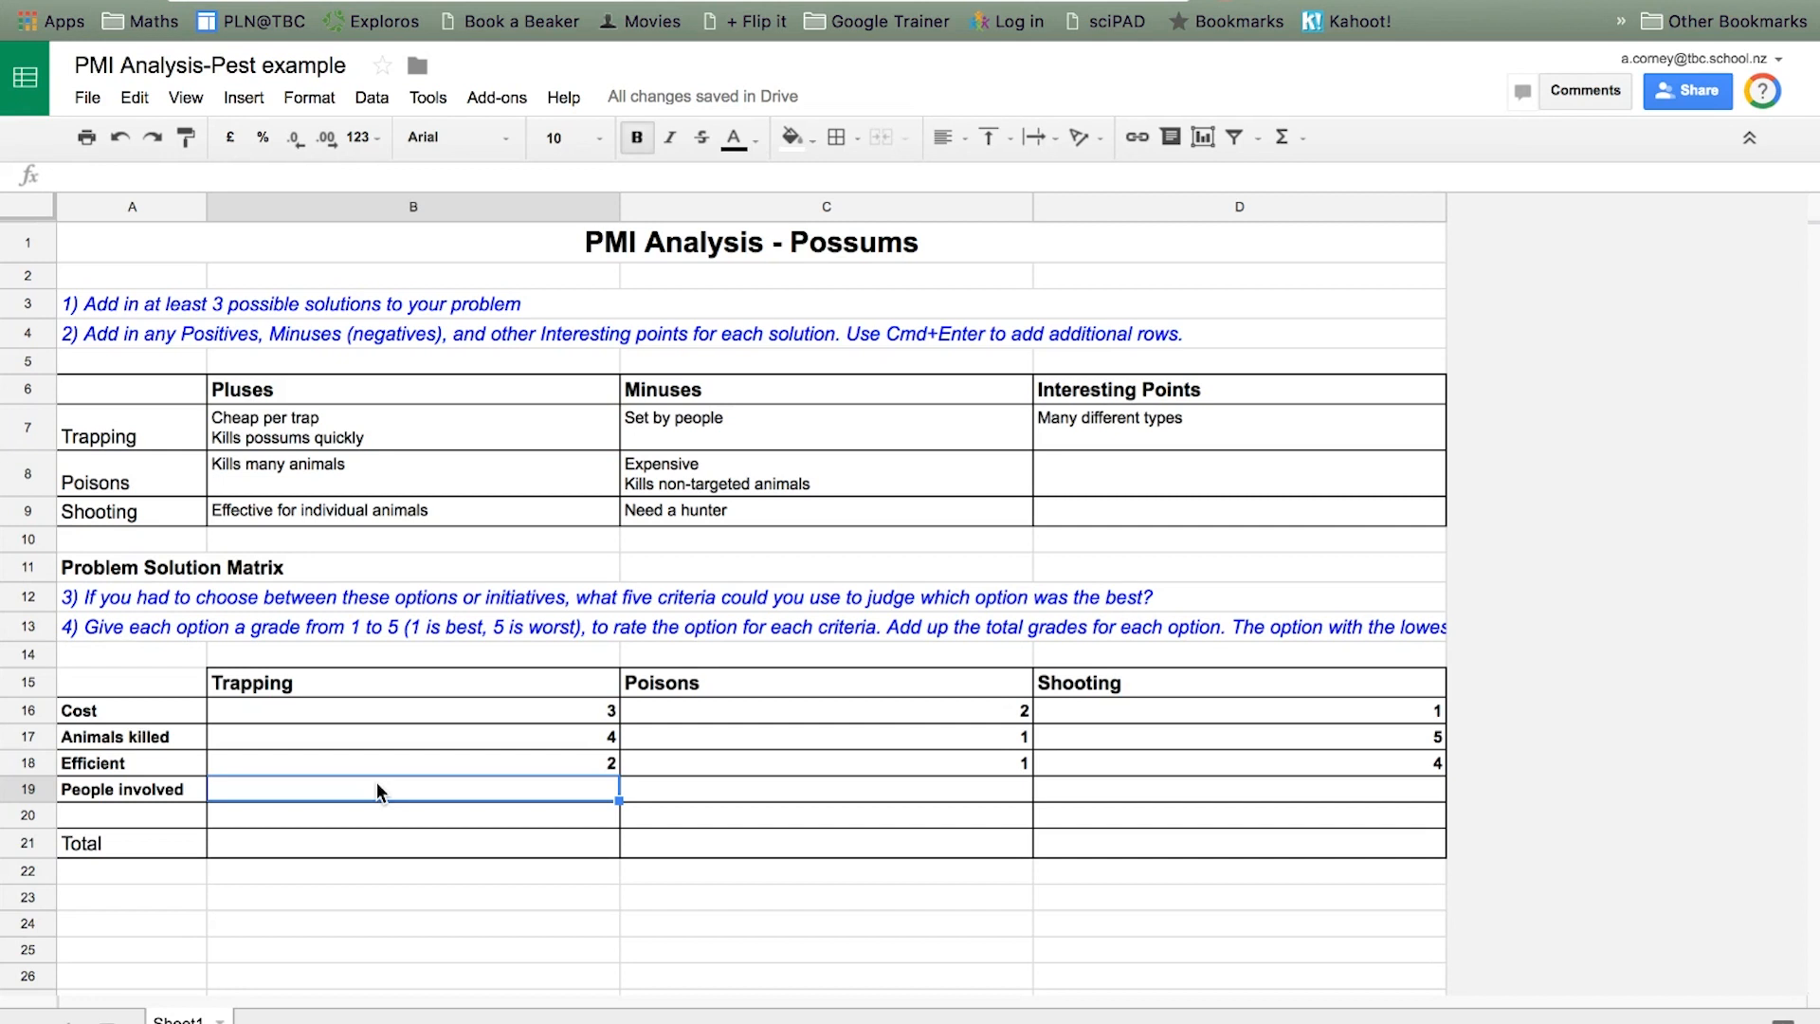
pyautogui.write('3')
pyautogui.press('Tab')
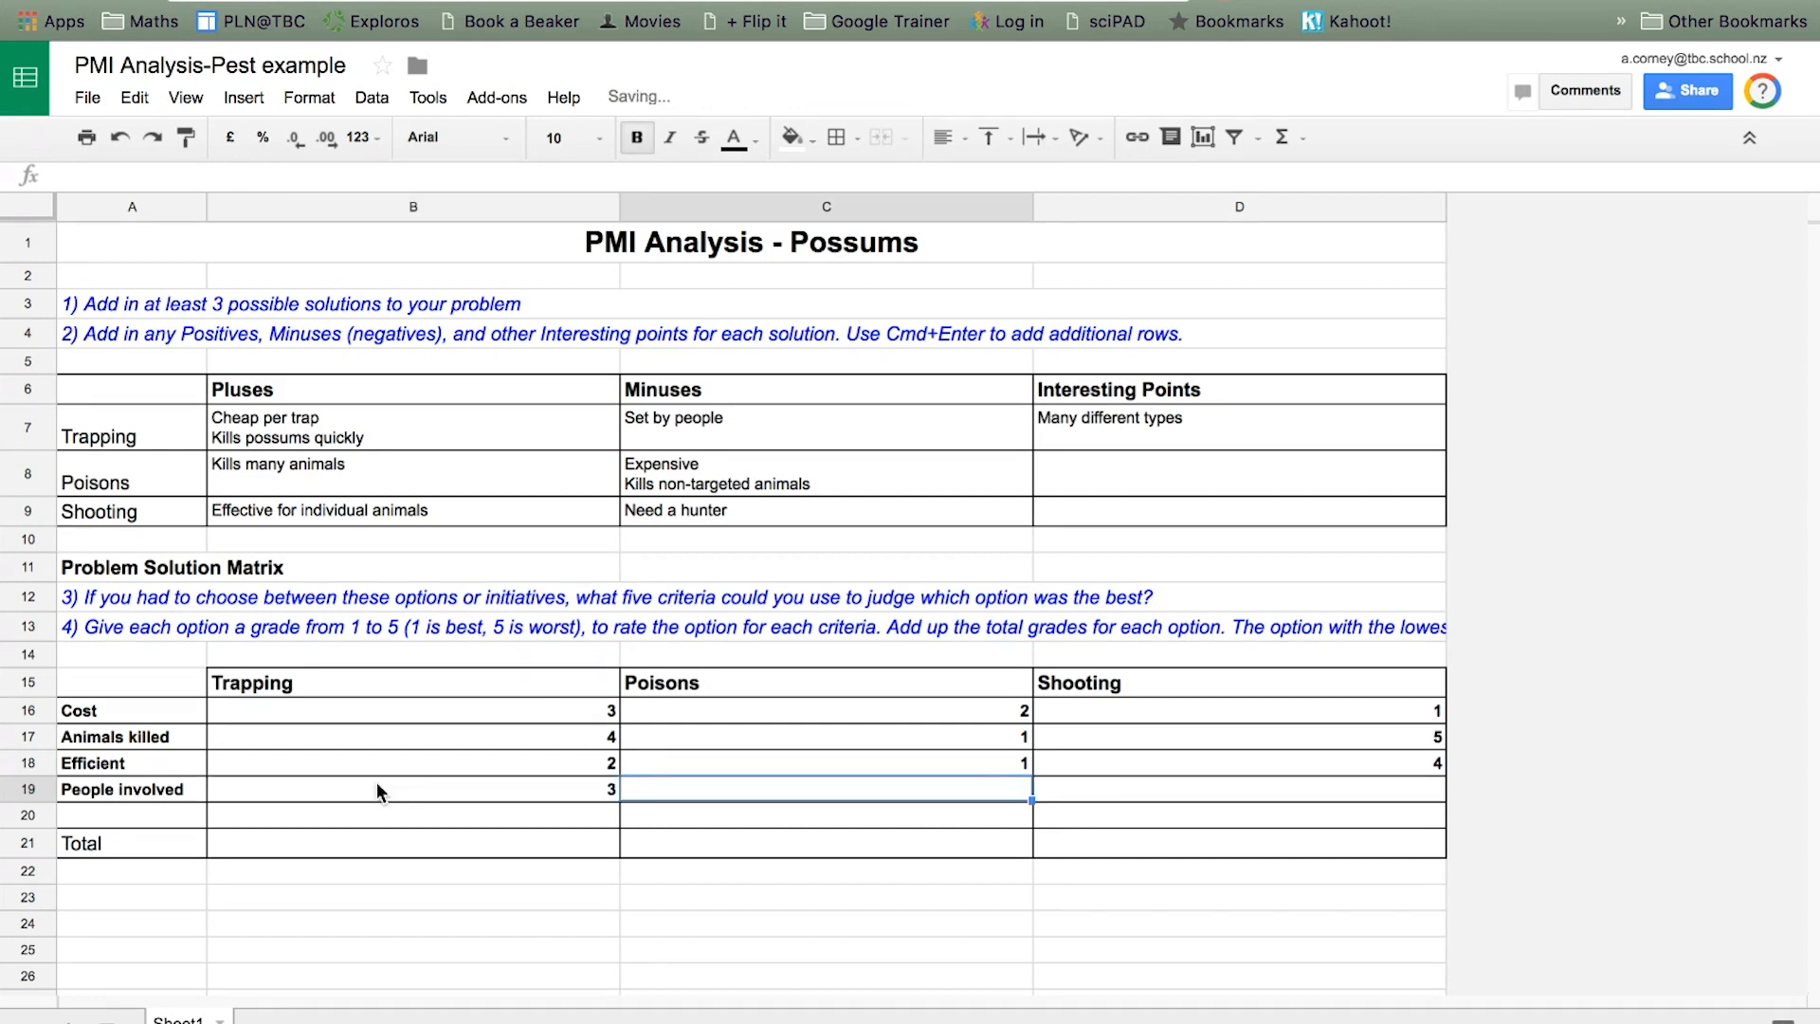
pyautogui.write('2')
pyautogui.press('Tab')
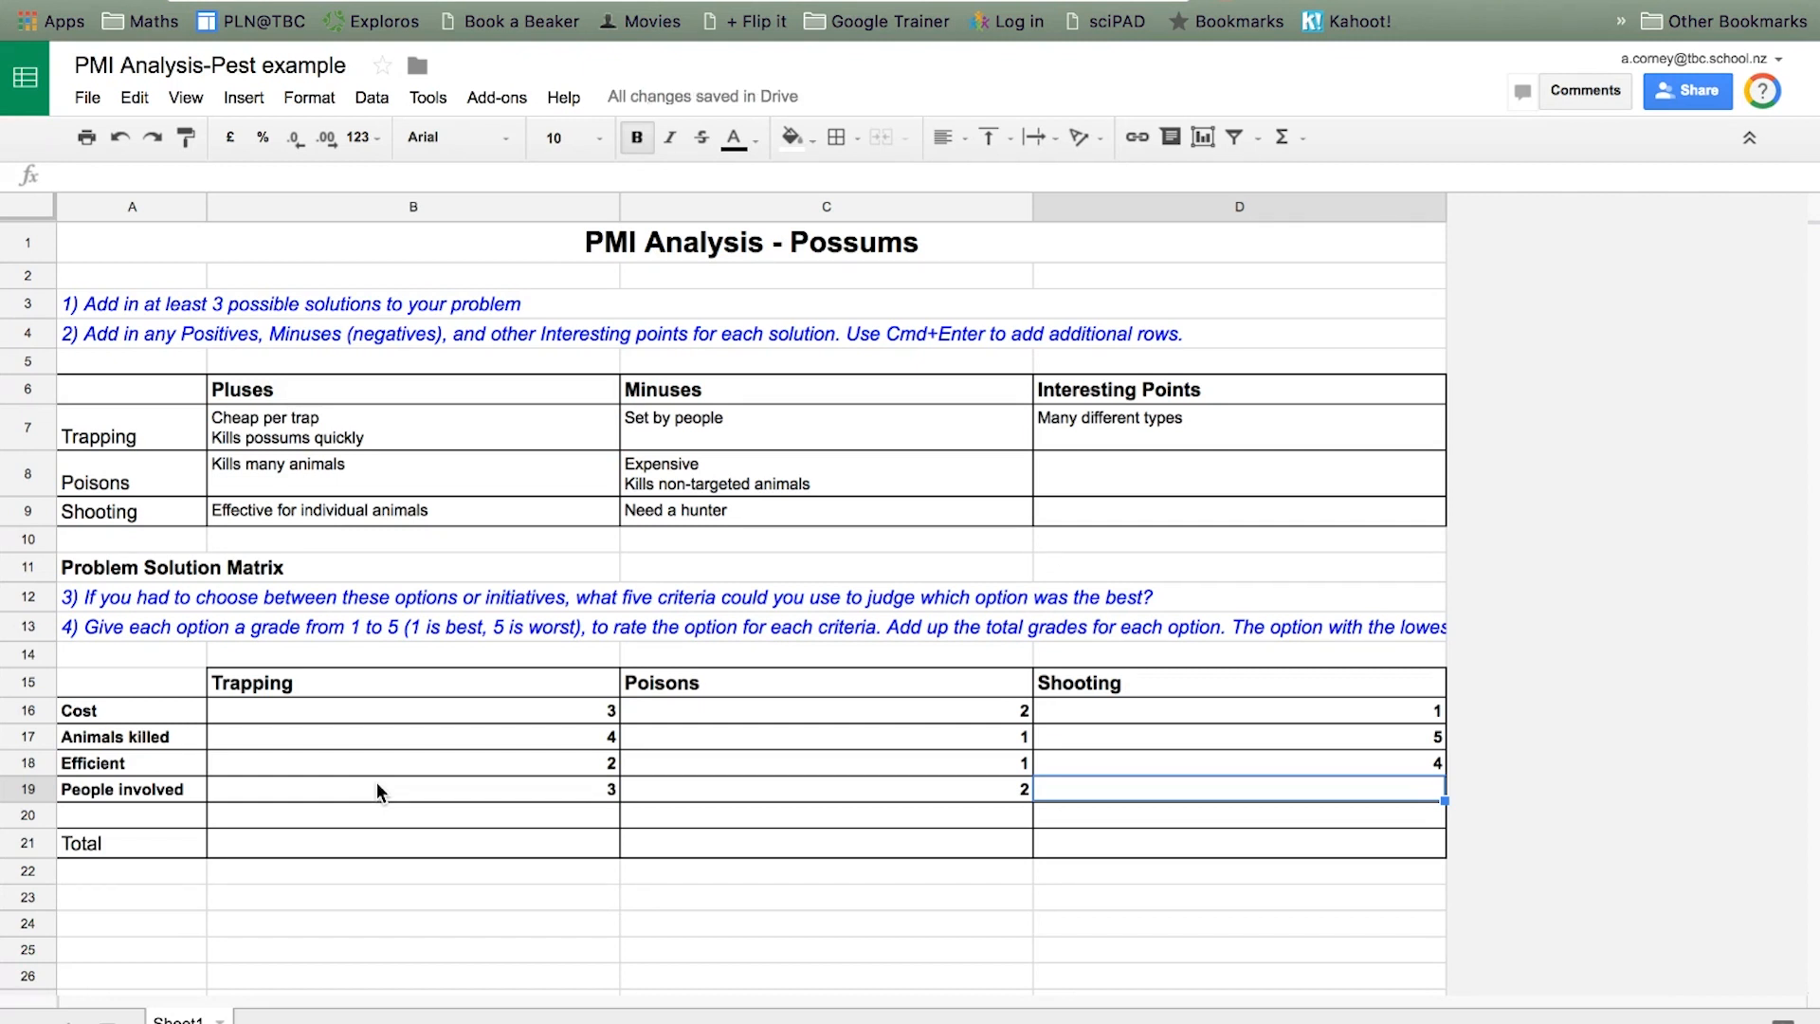
pyautogui.write('5')
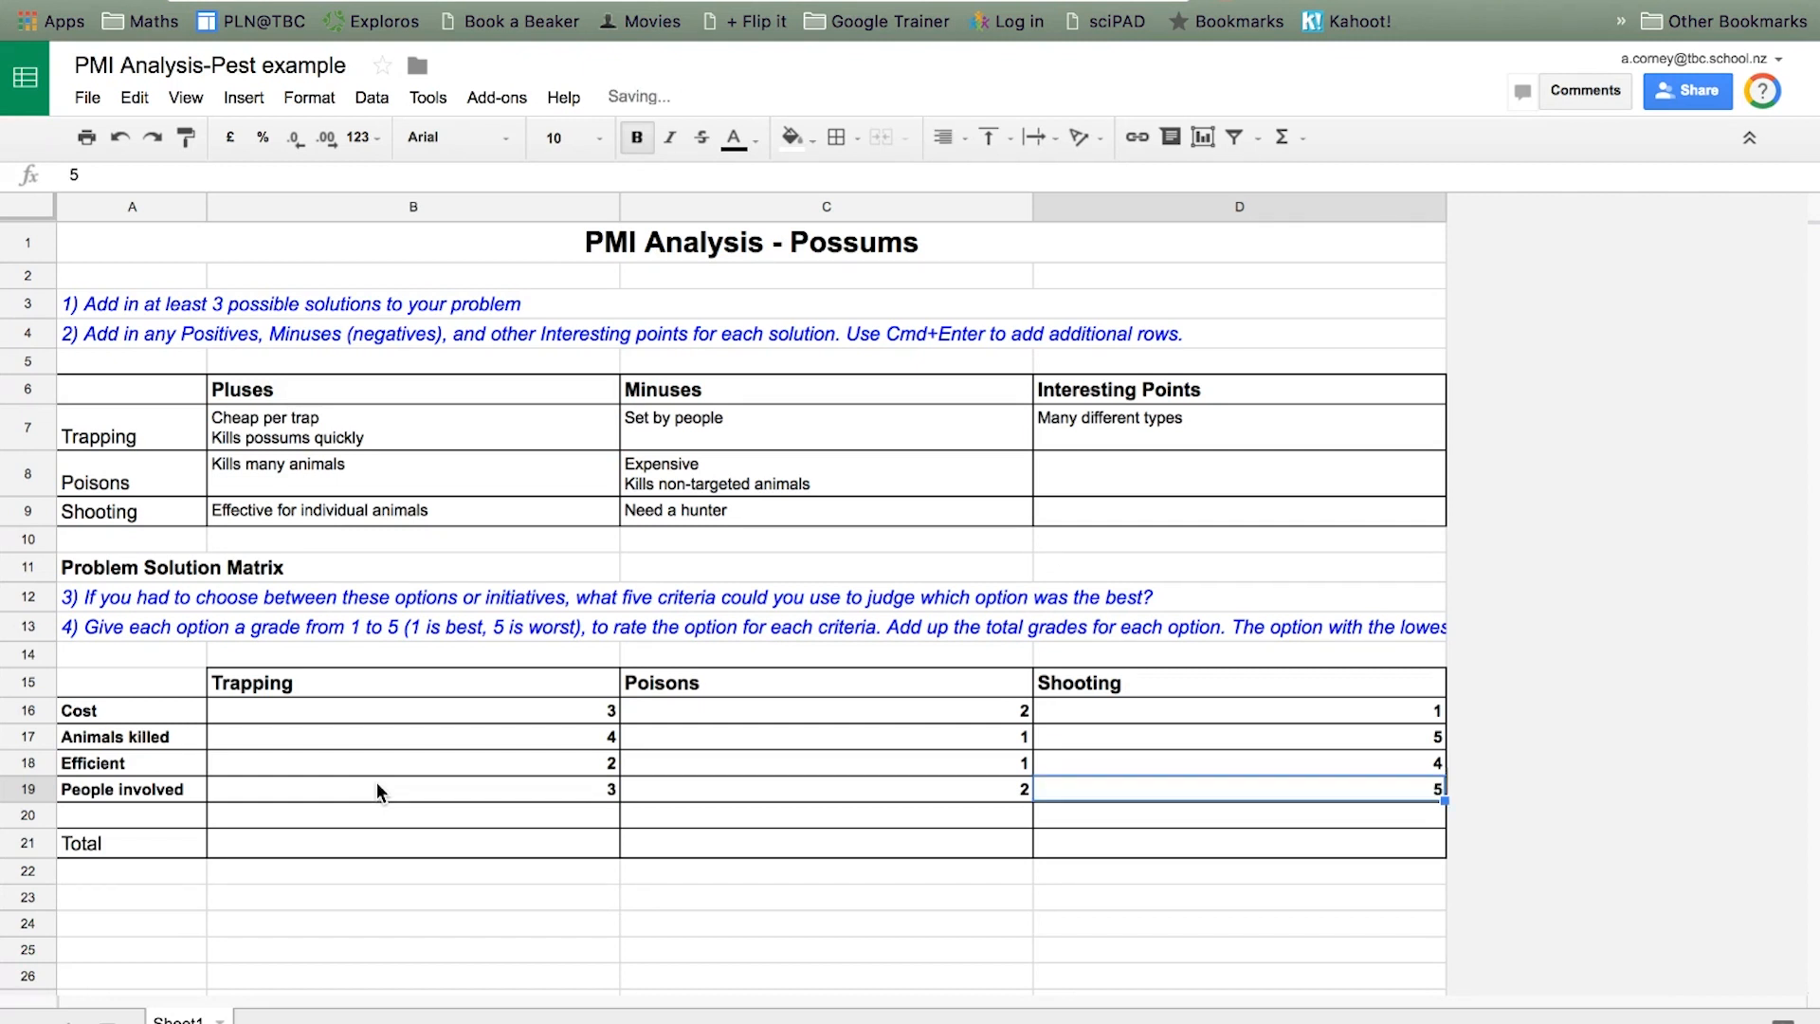
# Enter "Effect on environment" as the fifth criterion in the empty row above Total
pyautogui.click(104, 817)
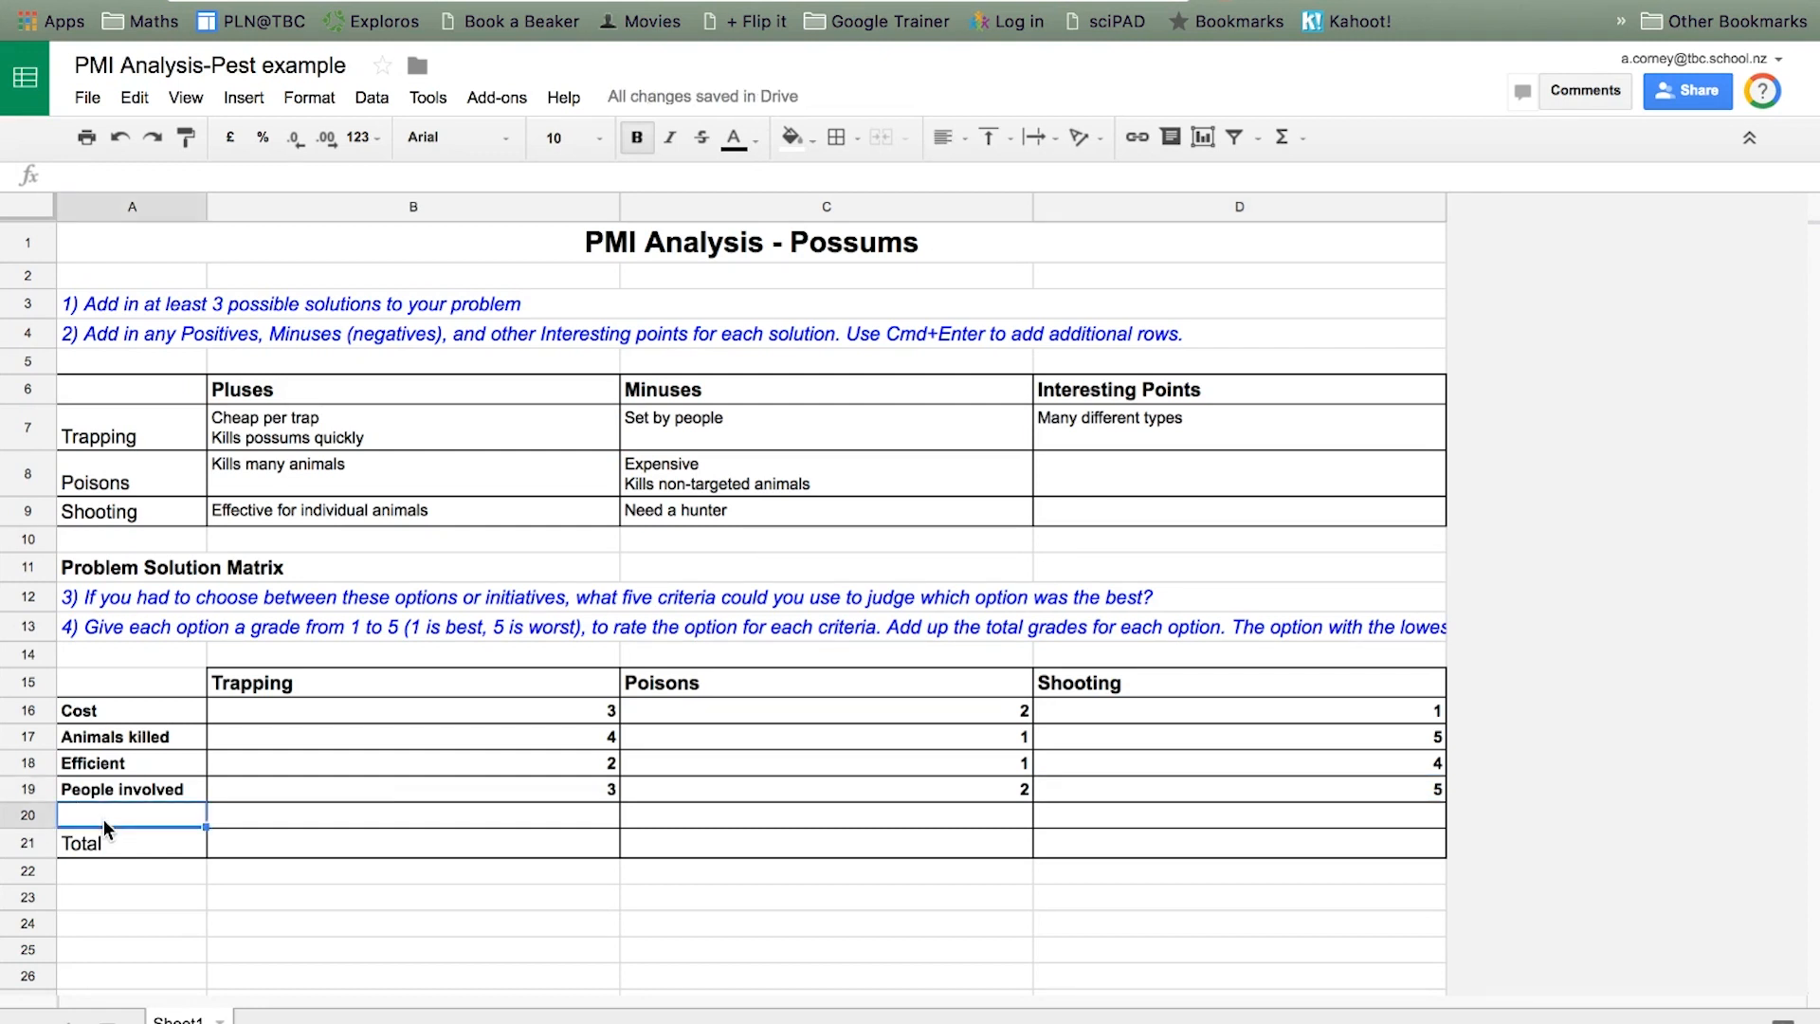
pyautogui.write('Effect')
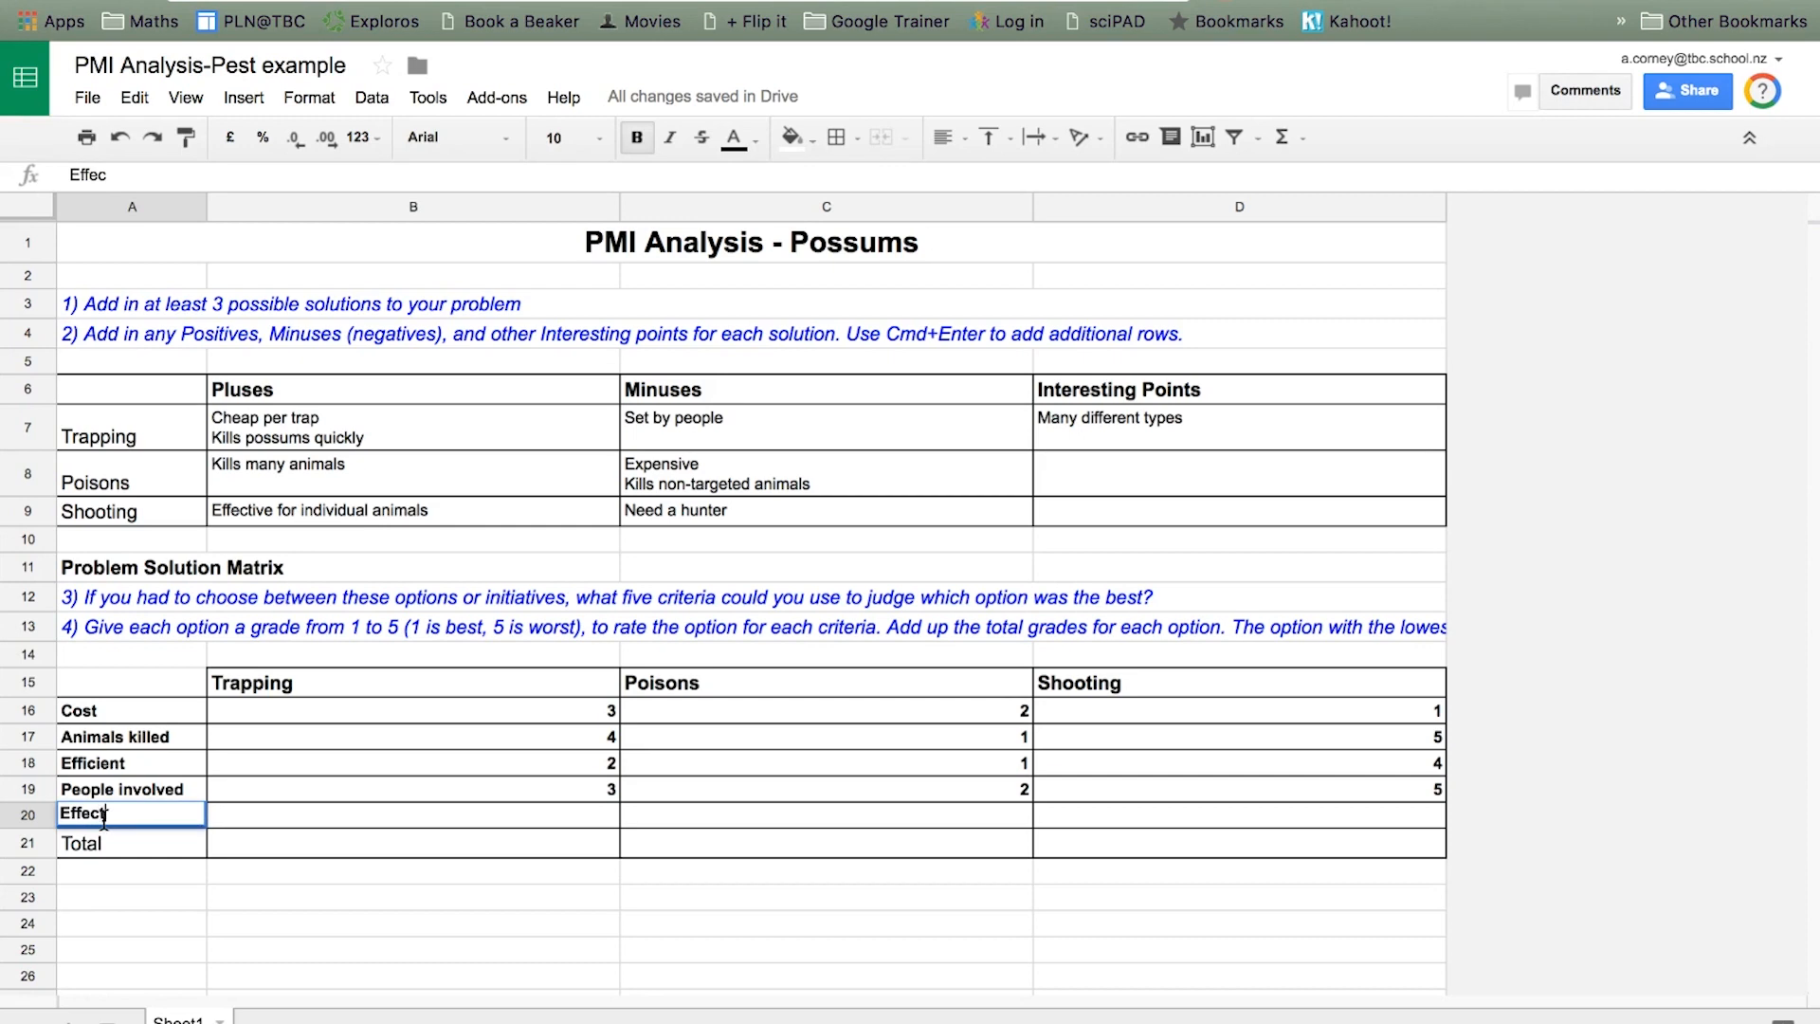
pyautogui.write(' on environment')
pyautogui.press('Tab')
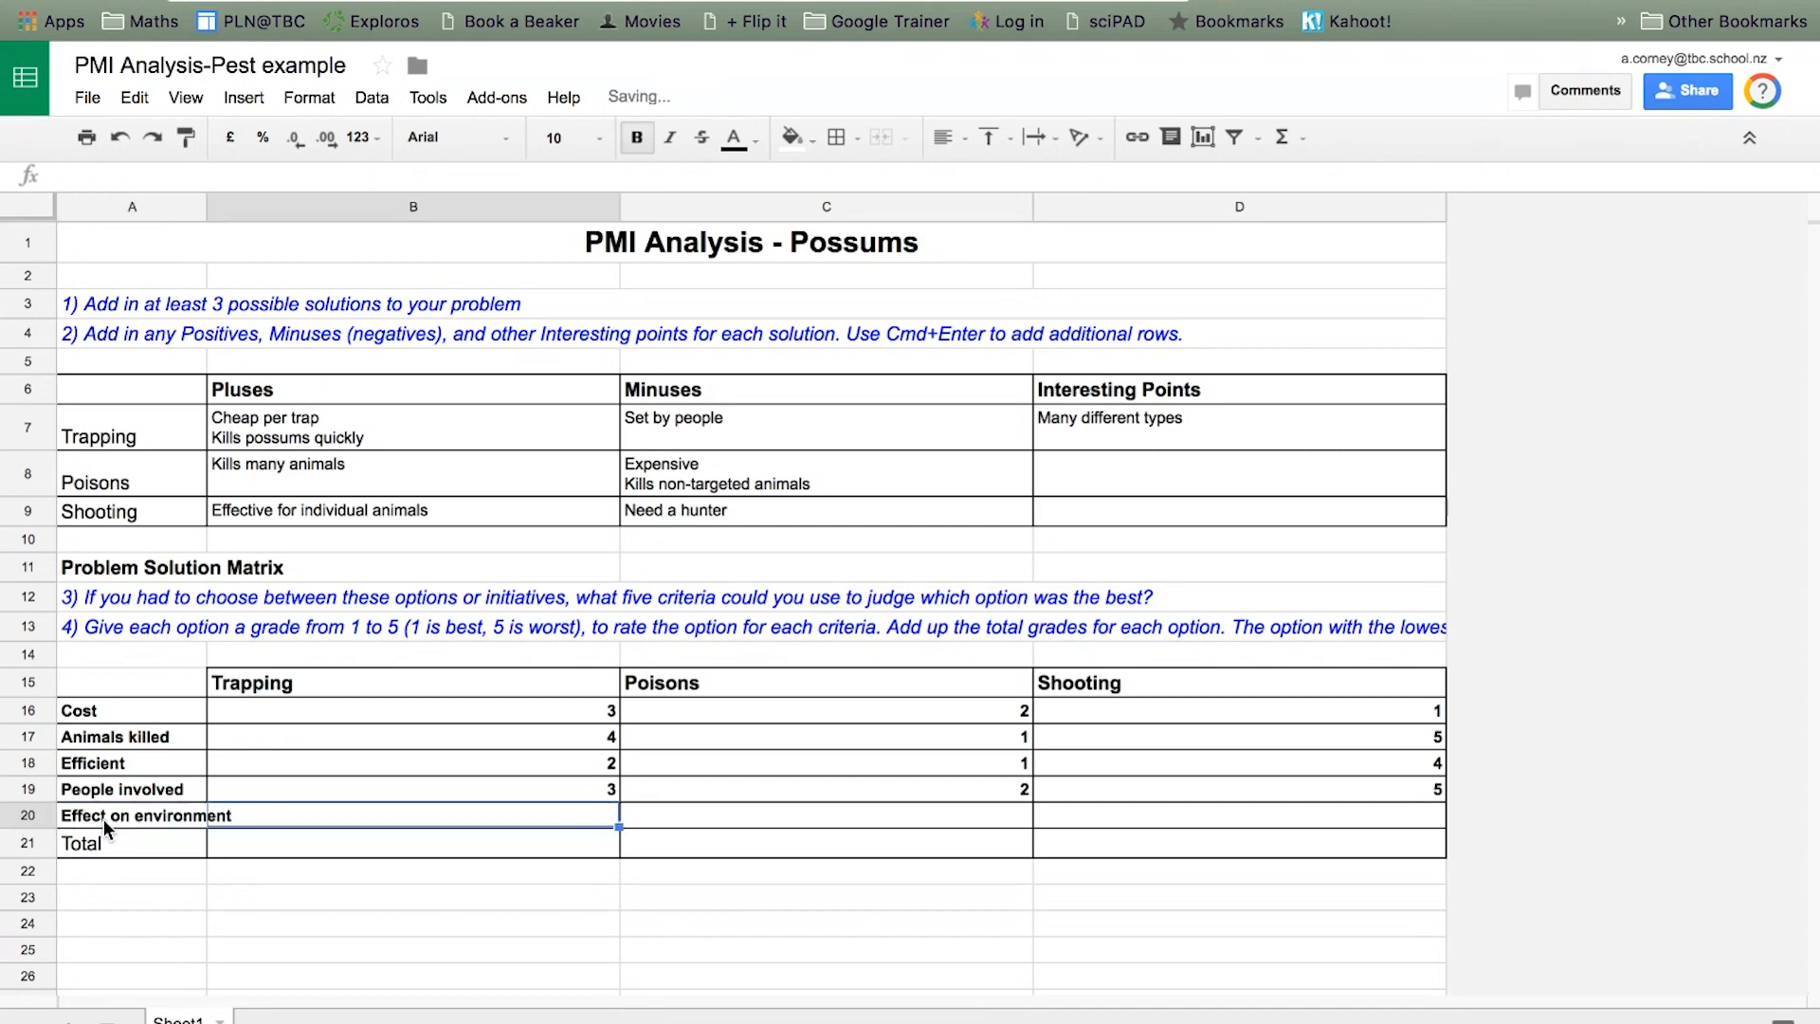
# Grade the Effect on environment criterion 5 for Poisons, 2 for Trapping and 2 for Shooting
pyautogui.click(706, 819)
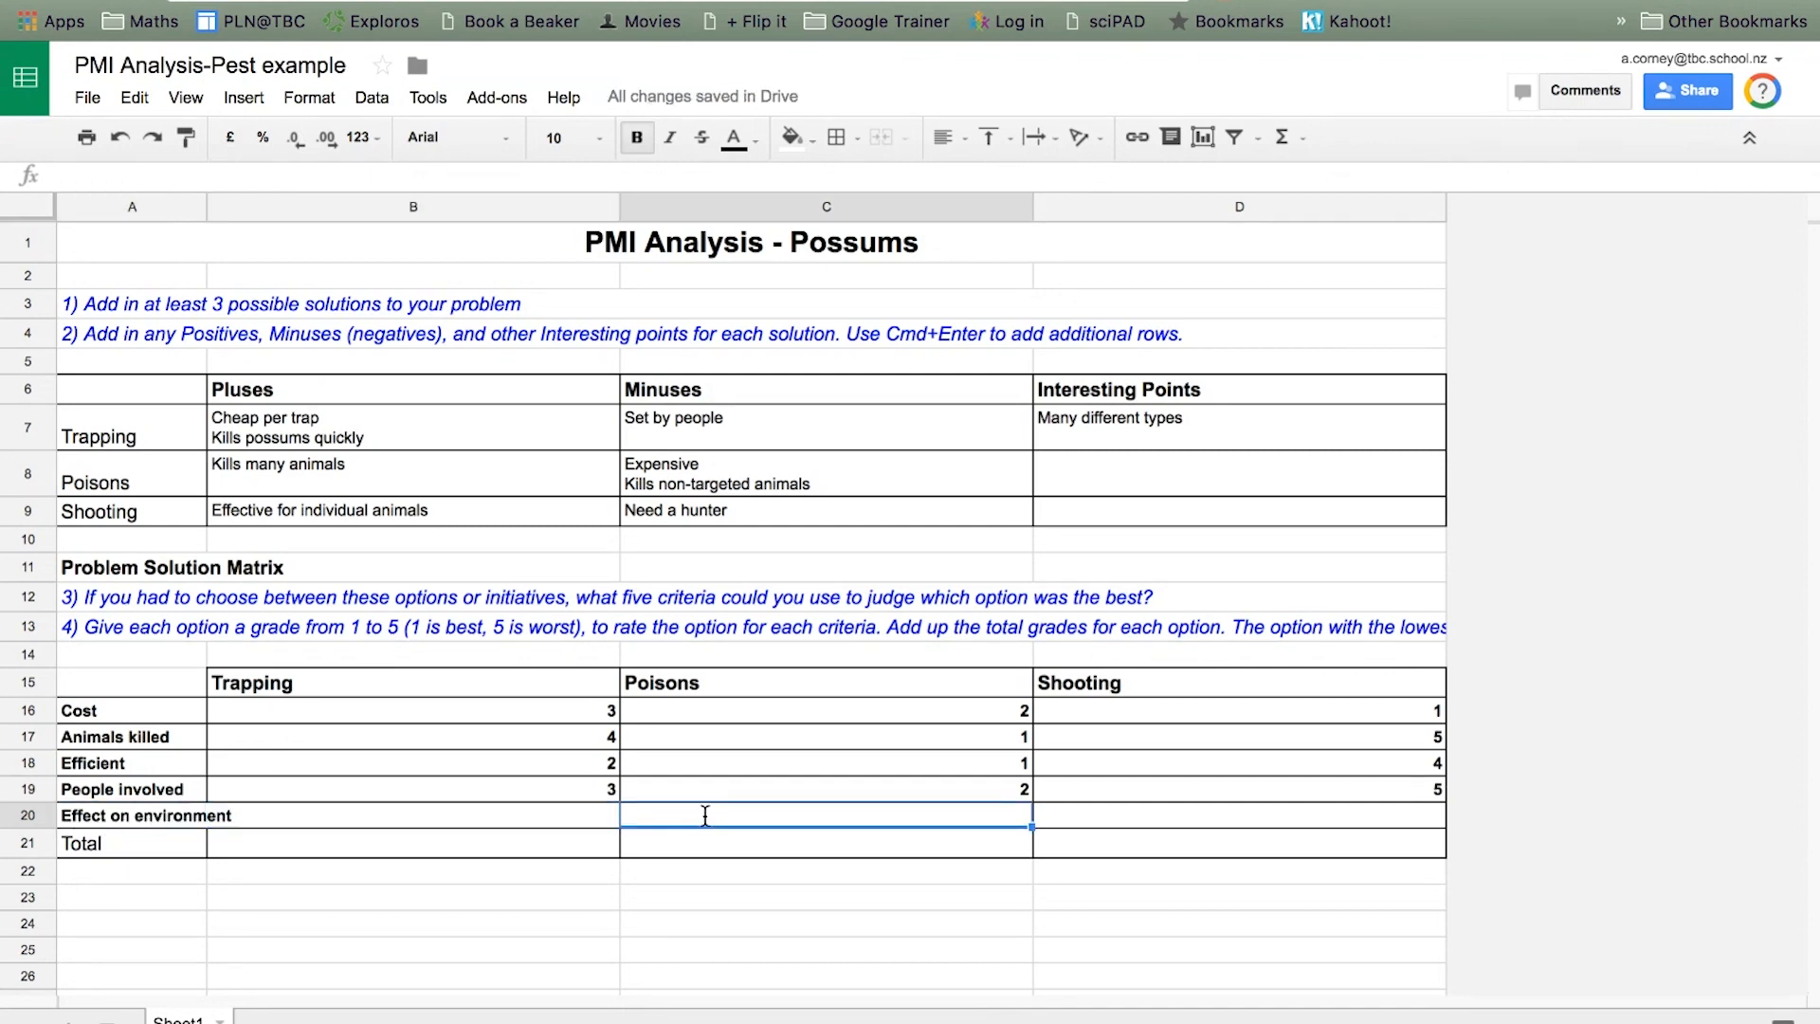
pyautogui.write('5')
pyautogui.click(566, 813)
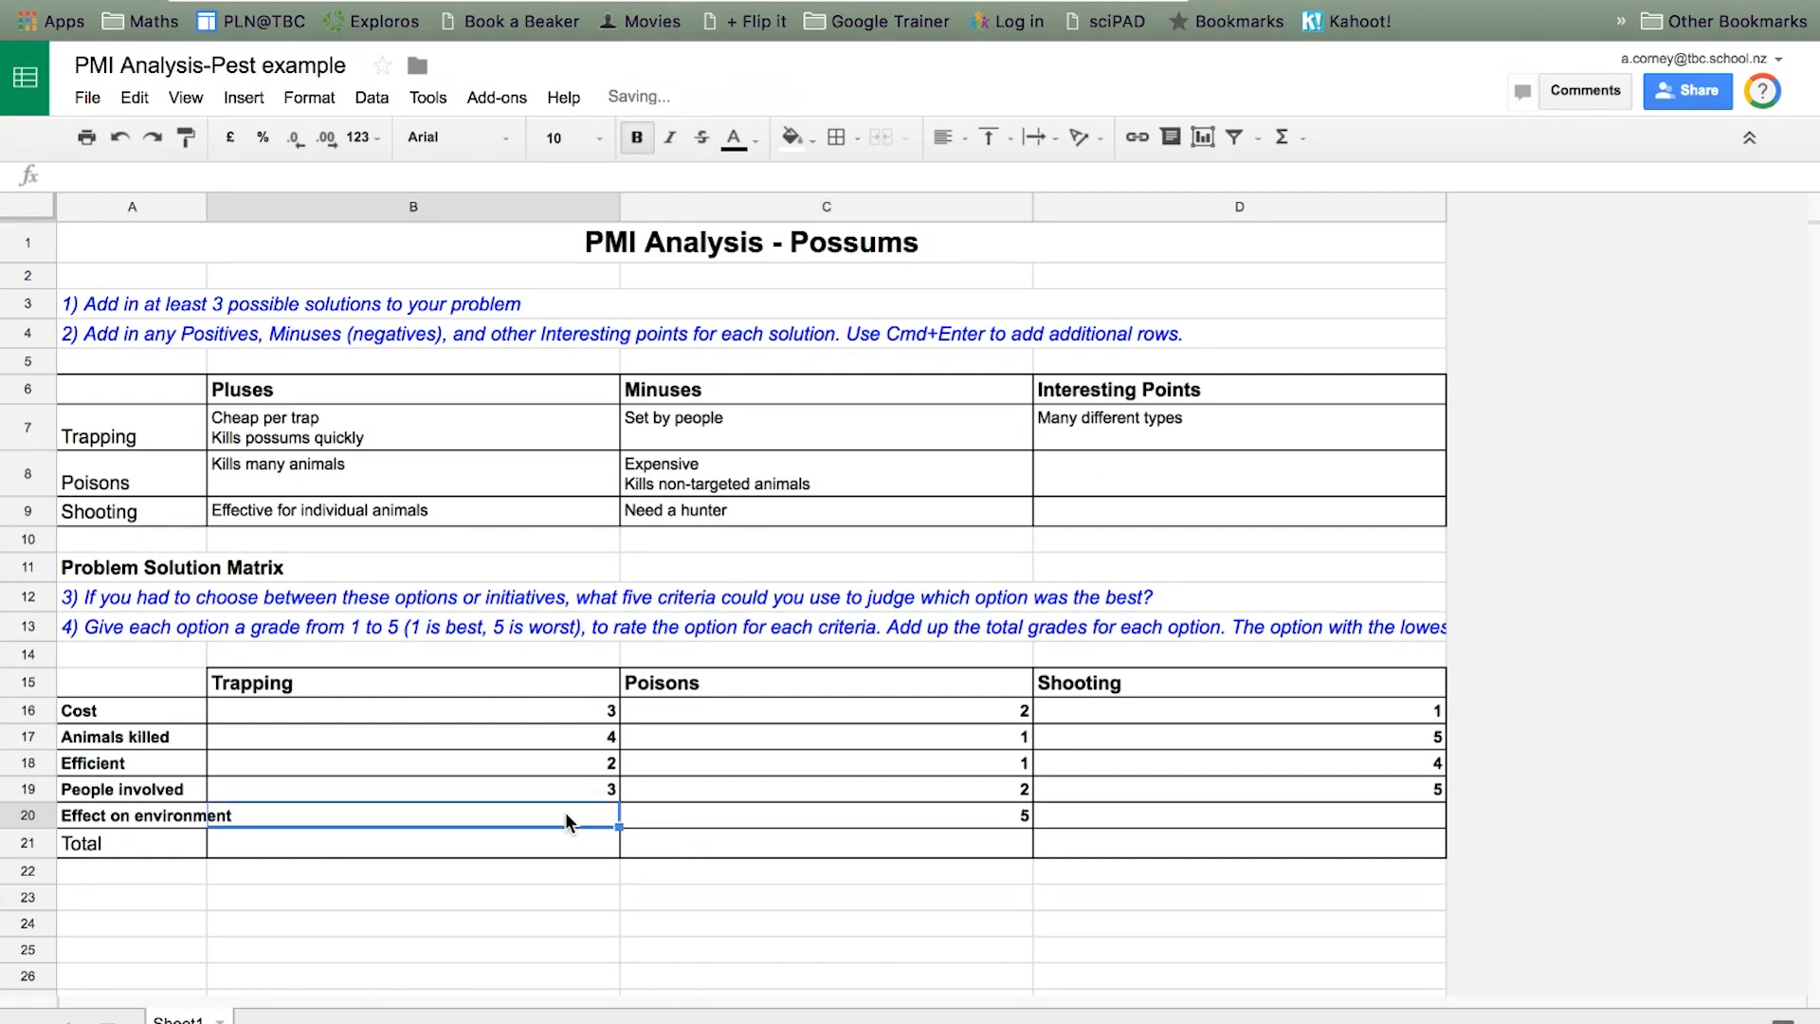
pyautogui.write('2')
pyautogui.click(1111, 811)
pyautogui.write('2')
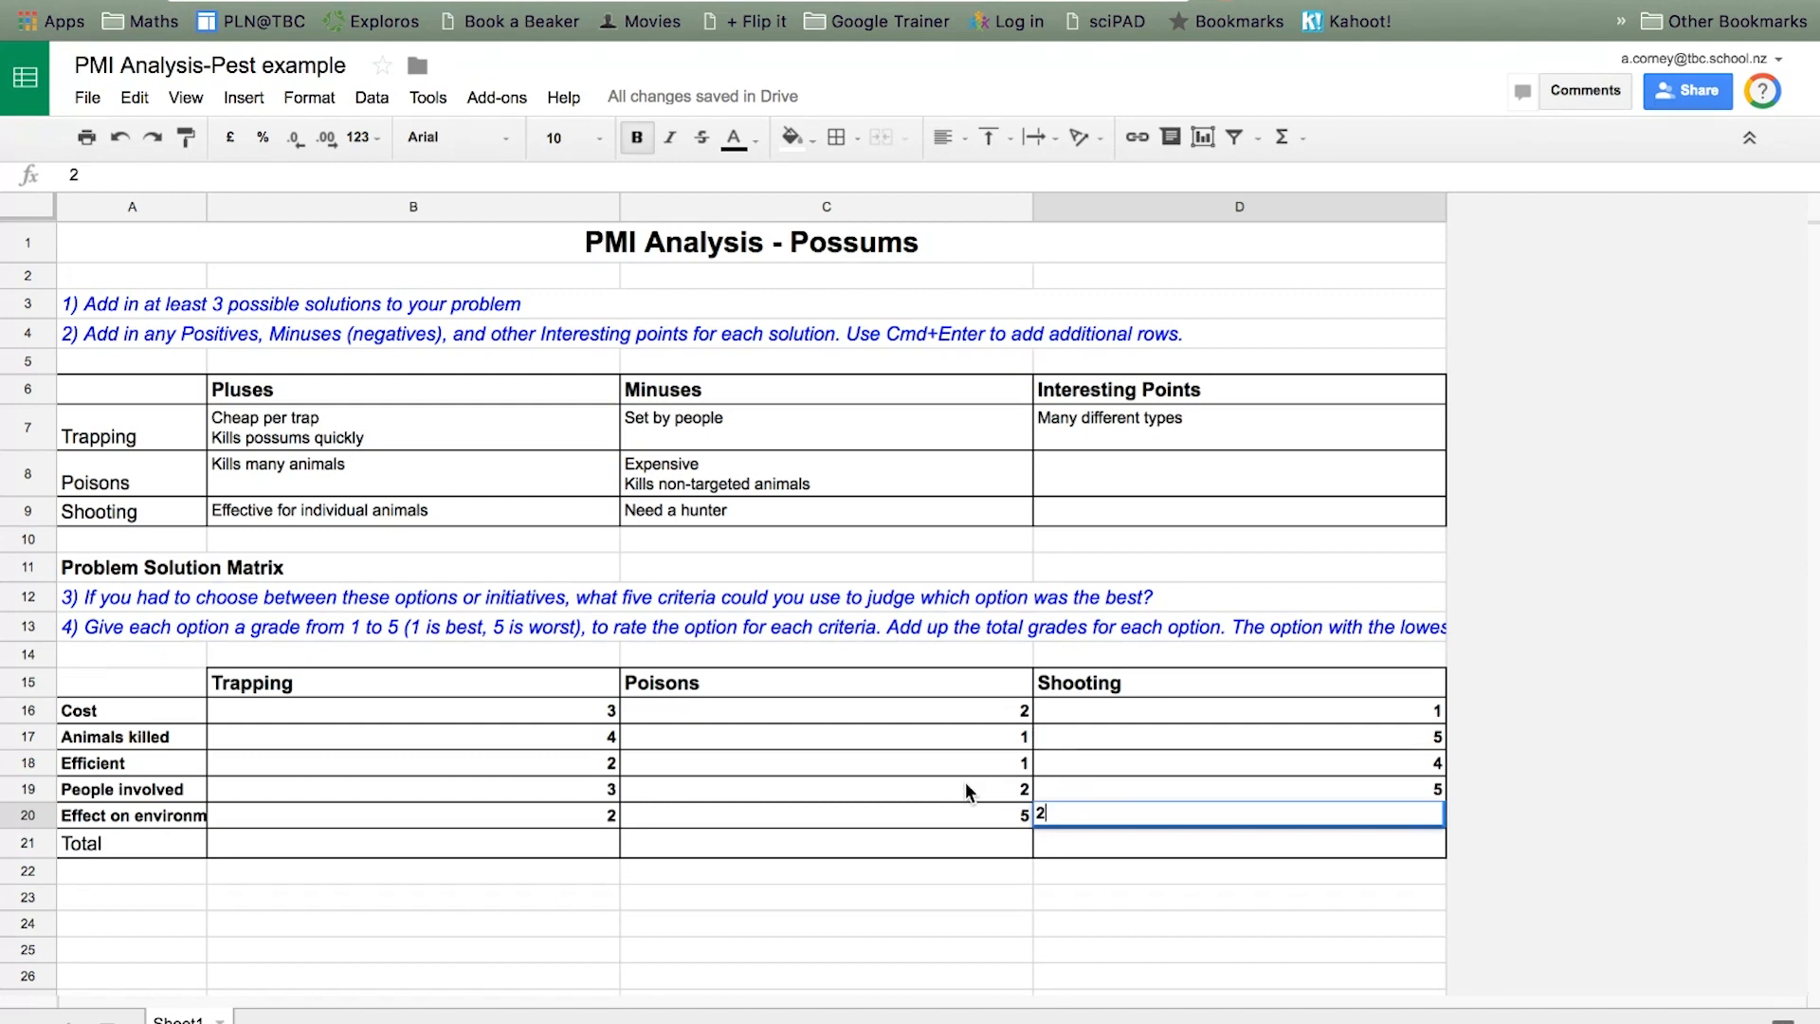
# Total the Trapping grades in the Total row with a SUM formula over B16:B20
pyautogui.click(518, 840)
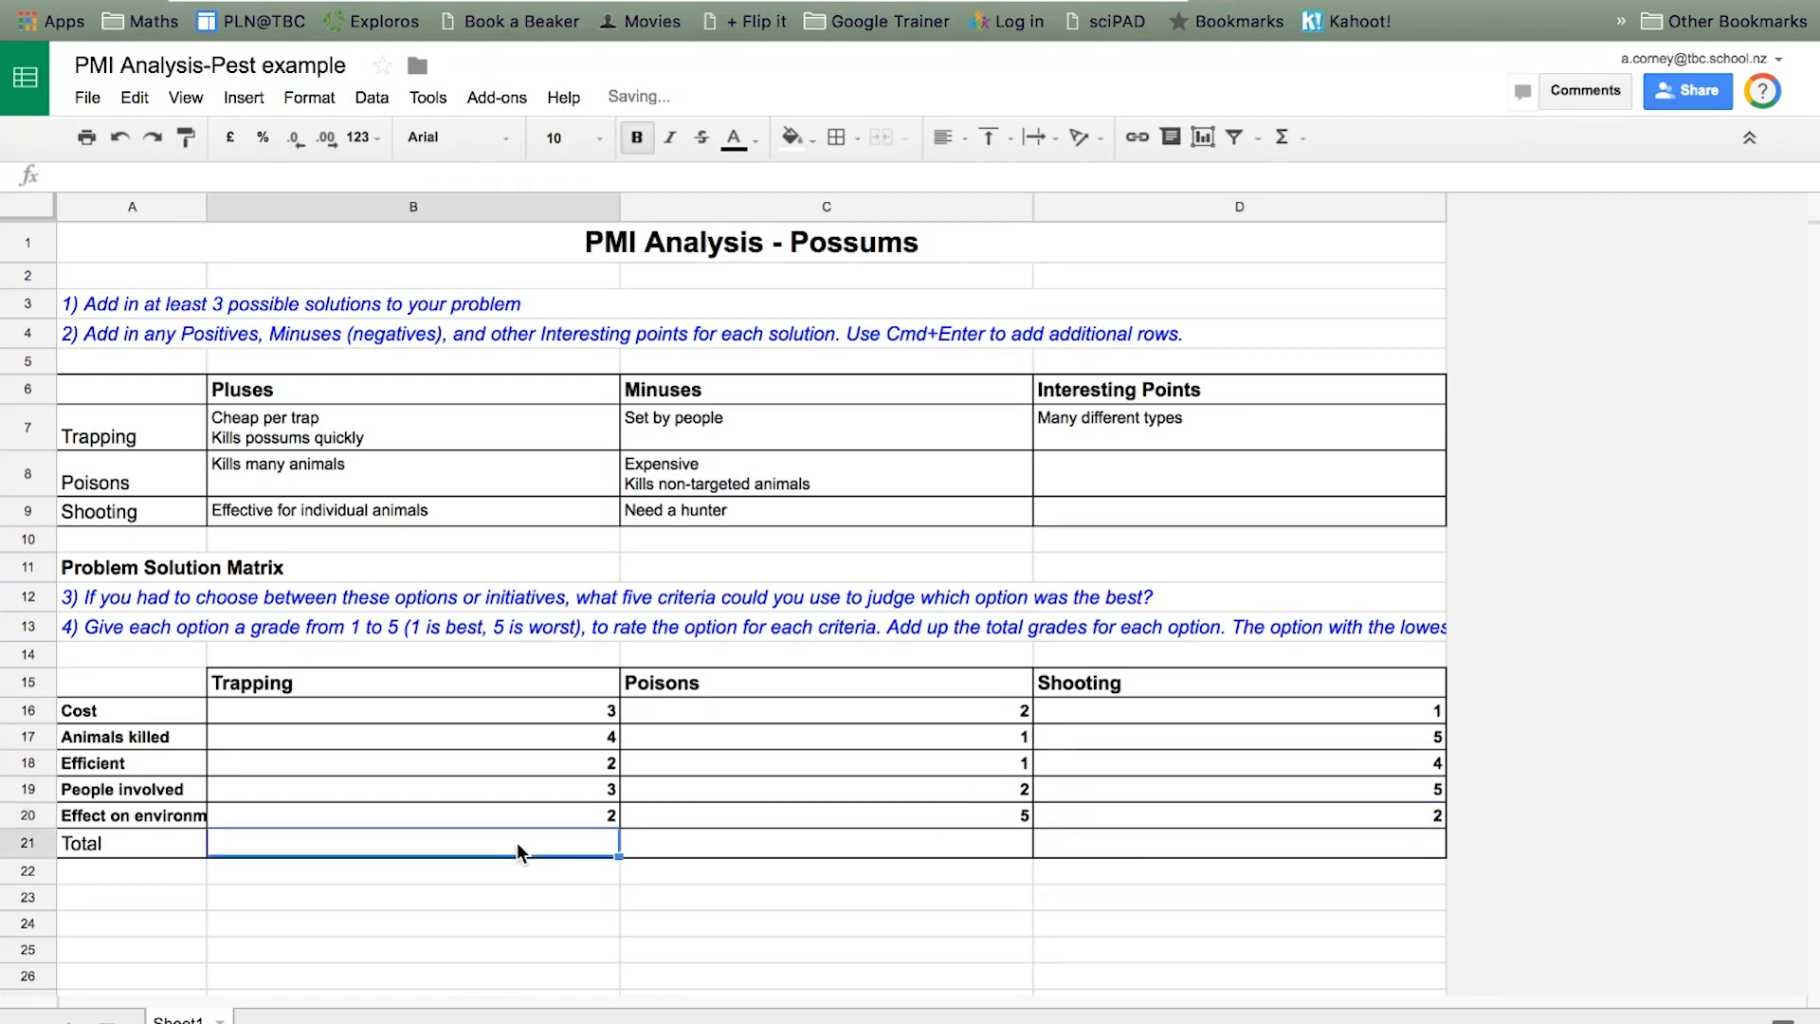
pyautogui.write('=sum*')
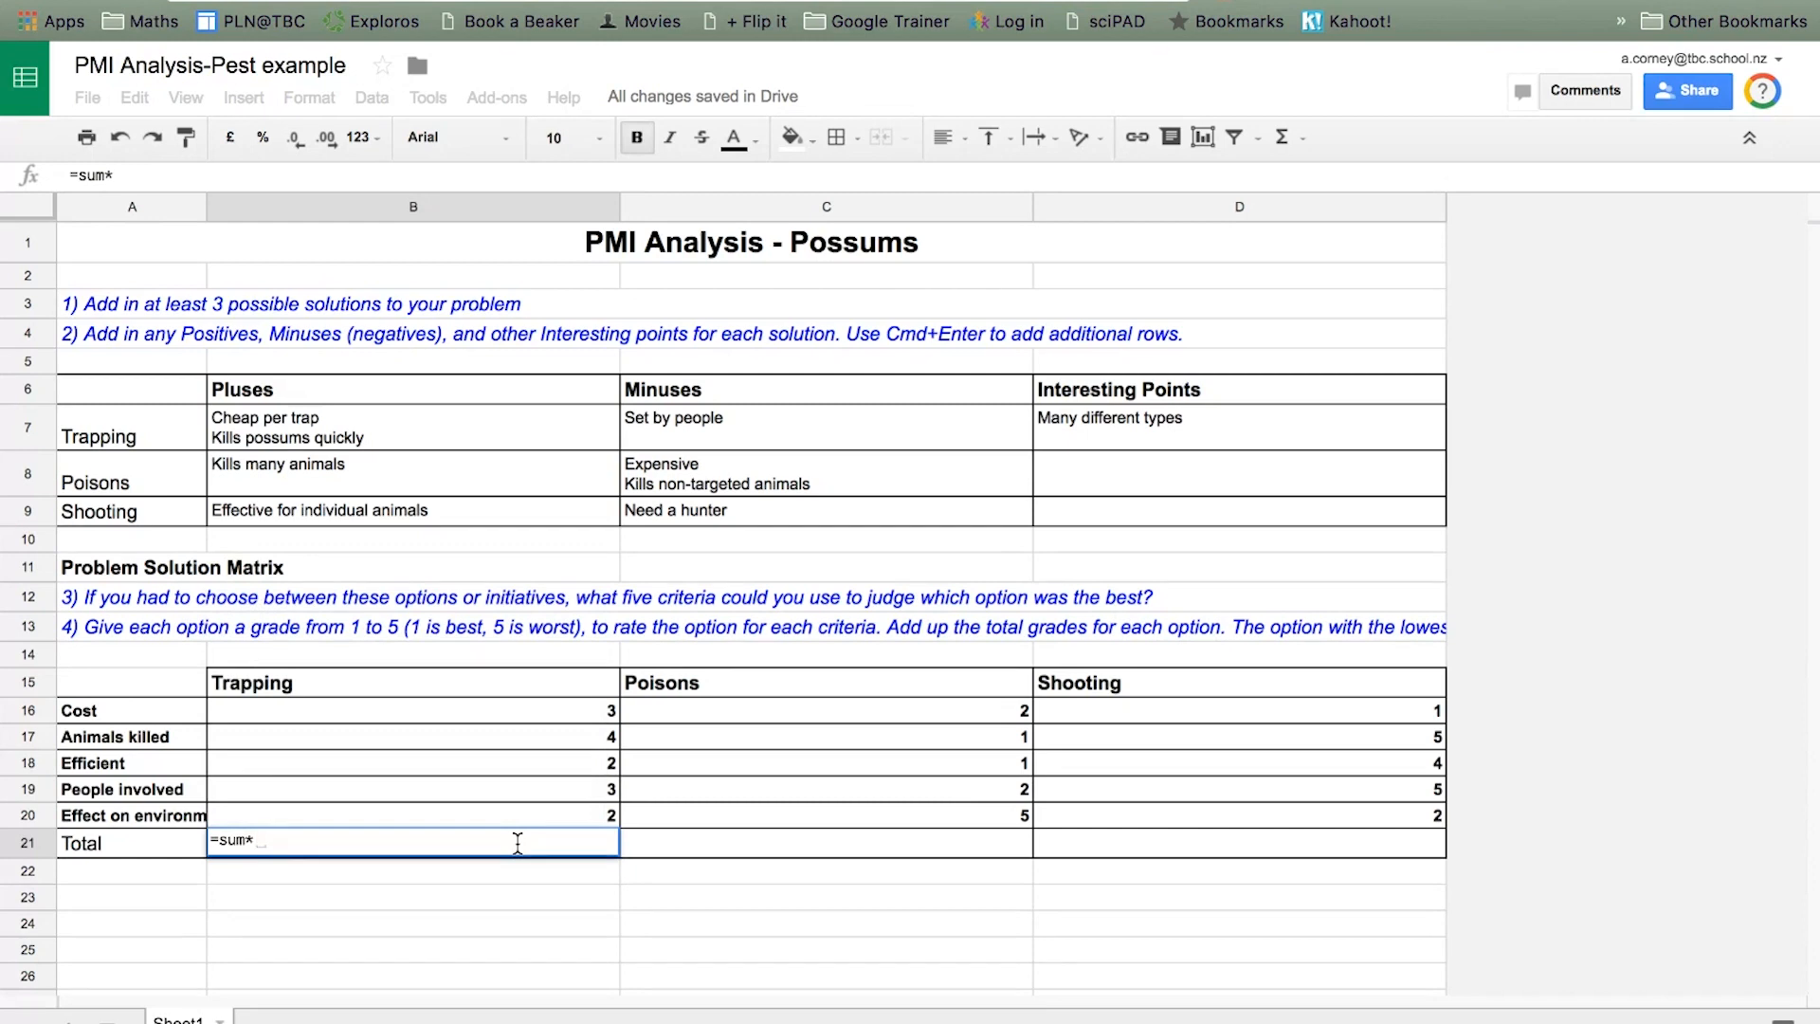
pyautogui.press('BackSpace')
pyautogui.write('(')
pyautogui.moveTo(611, 711); pyautogui.dragTo(611, 815)
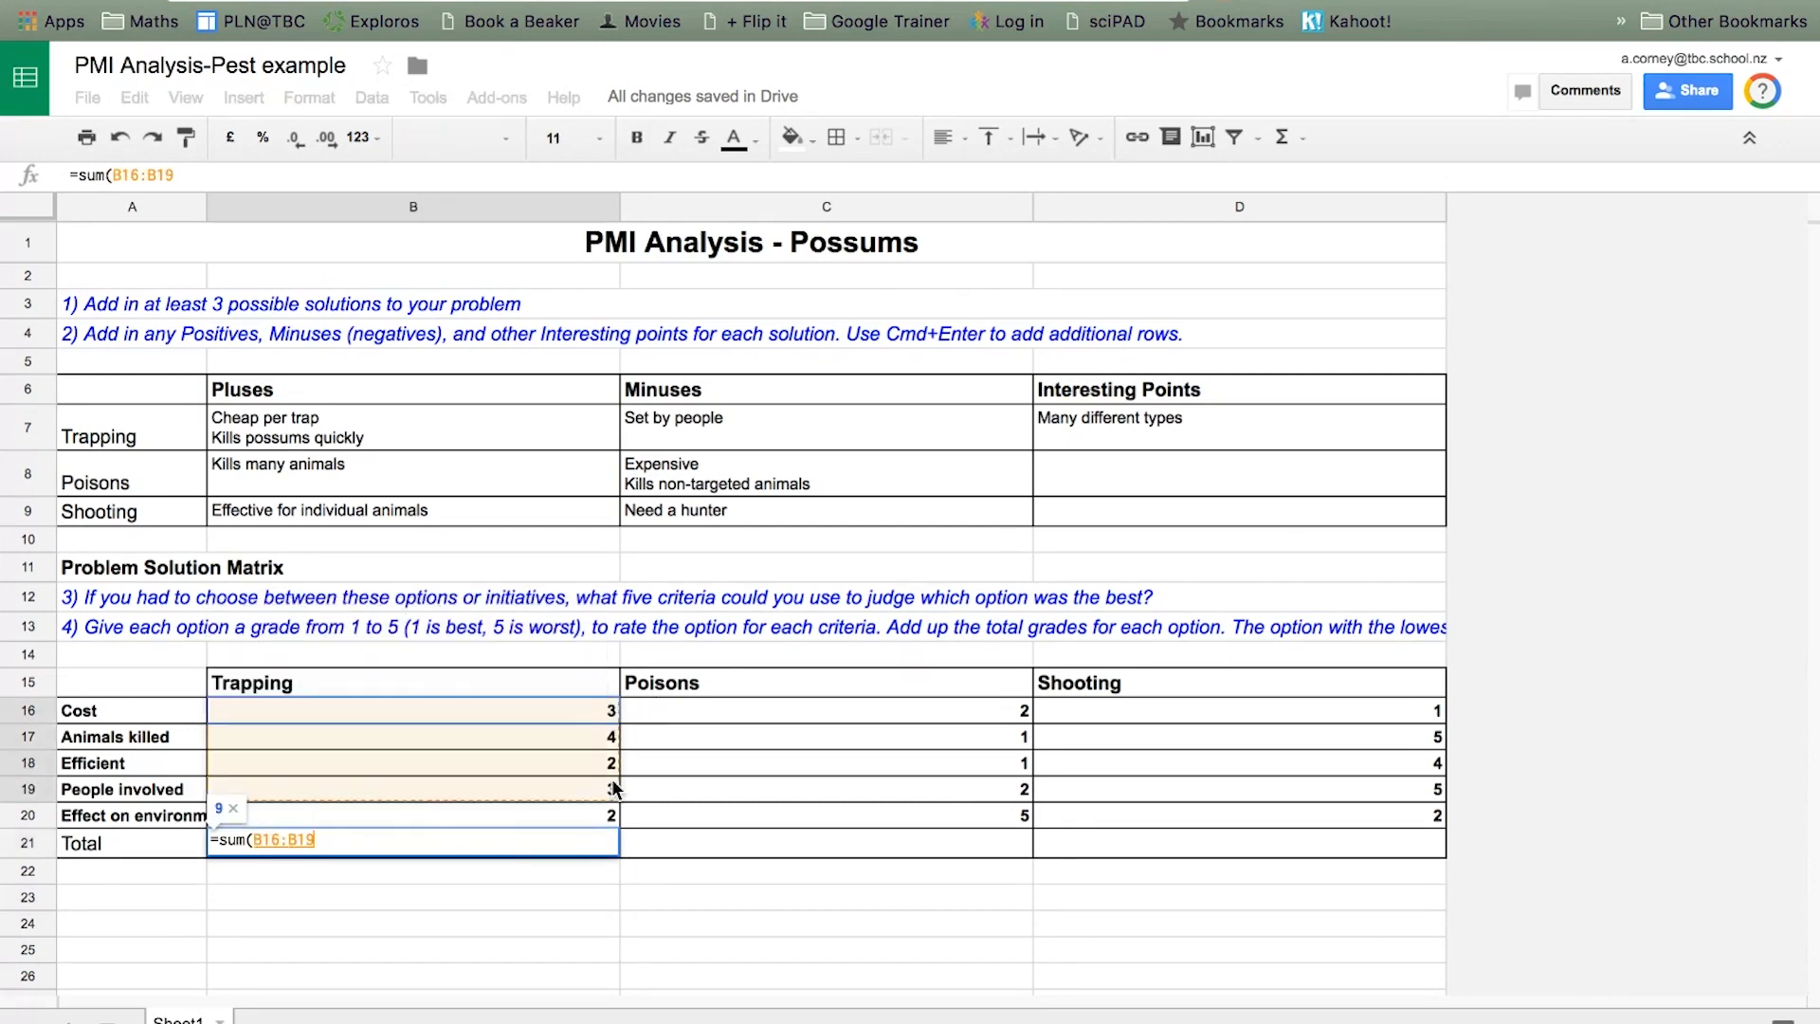
pyautogui.press('Return')
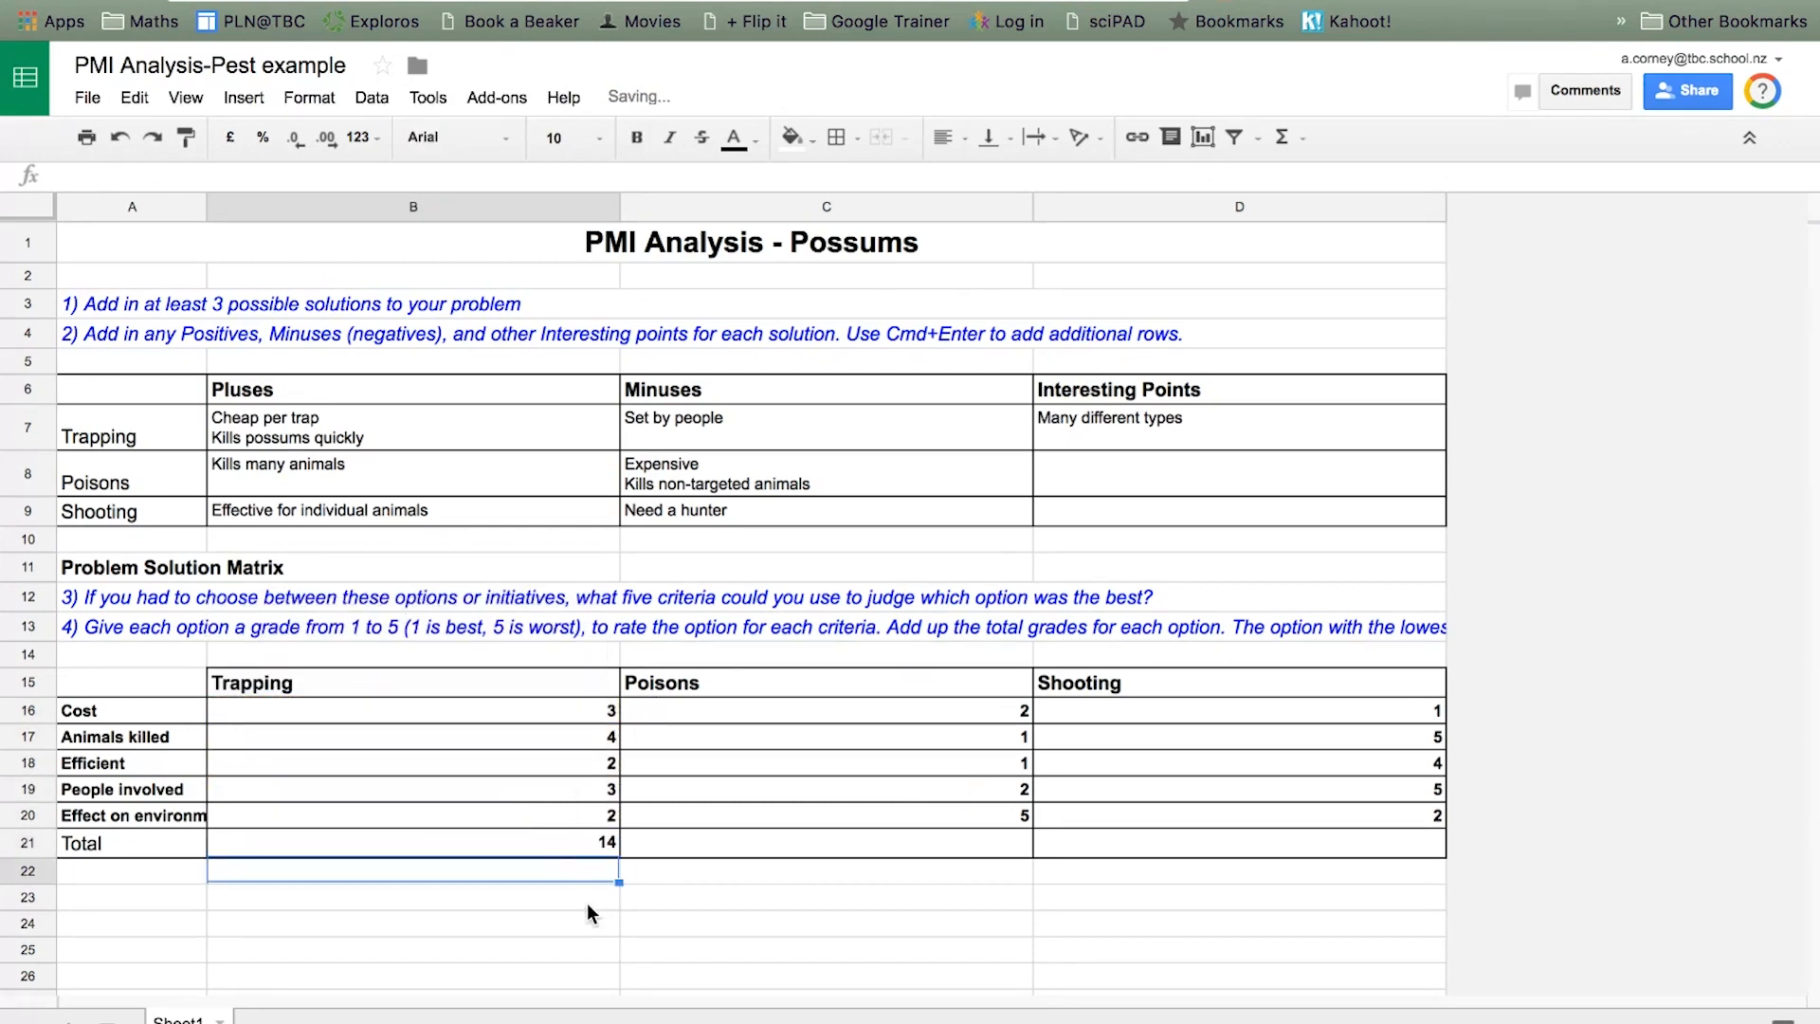
# Fill the Trapping total formula across to Poisons and Shooting, and select the Poisons column of the matrix from heading to total
pyautogui.click(571, 849)
pyautogui.moveTo(618, 856); pyautogui.dragTo(1135, 847)
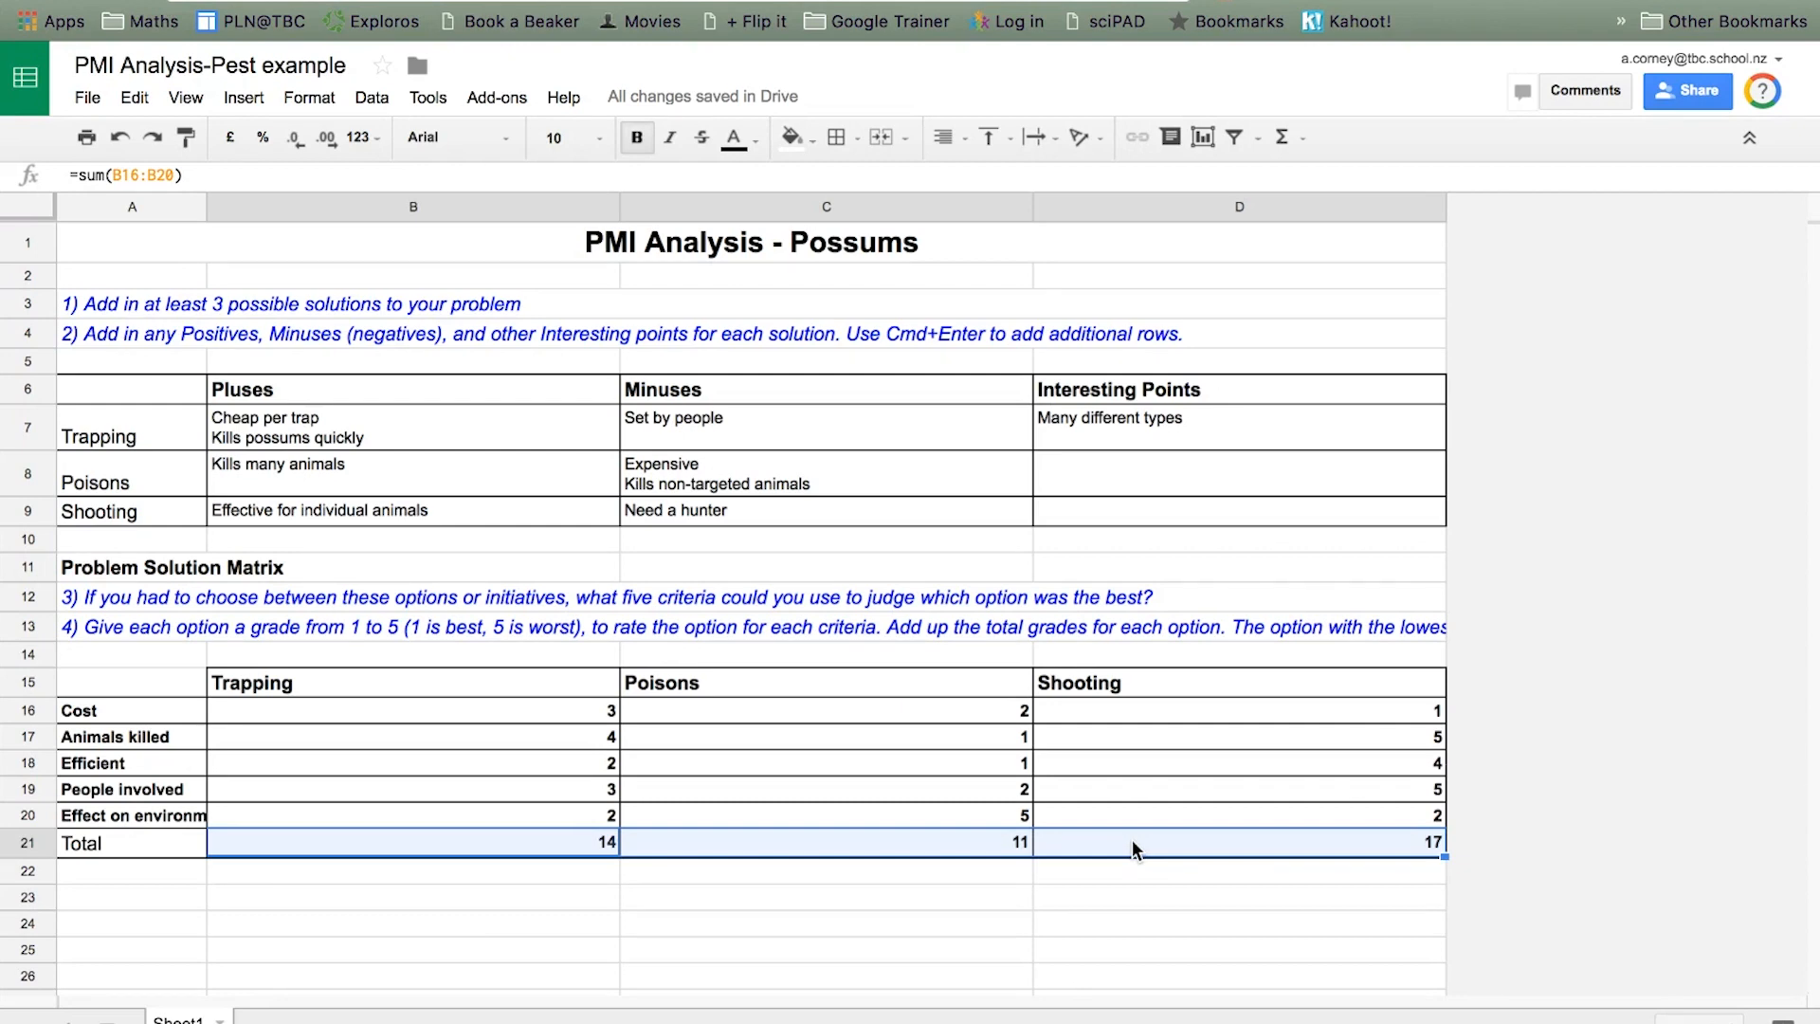
pyautogui.click(948, 846)
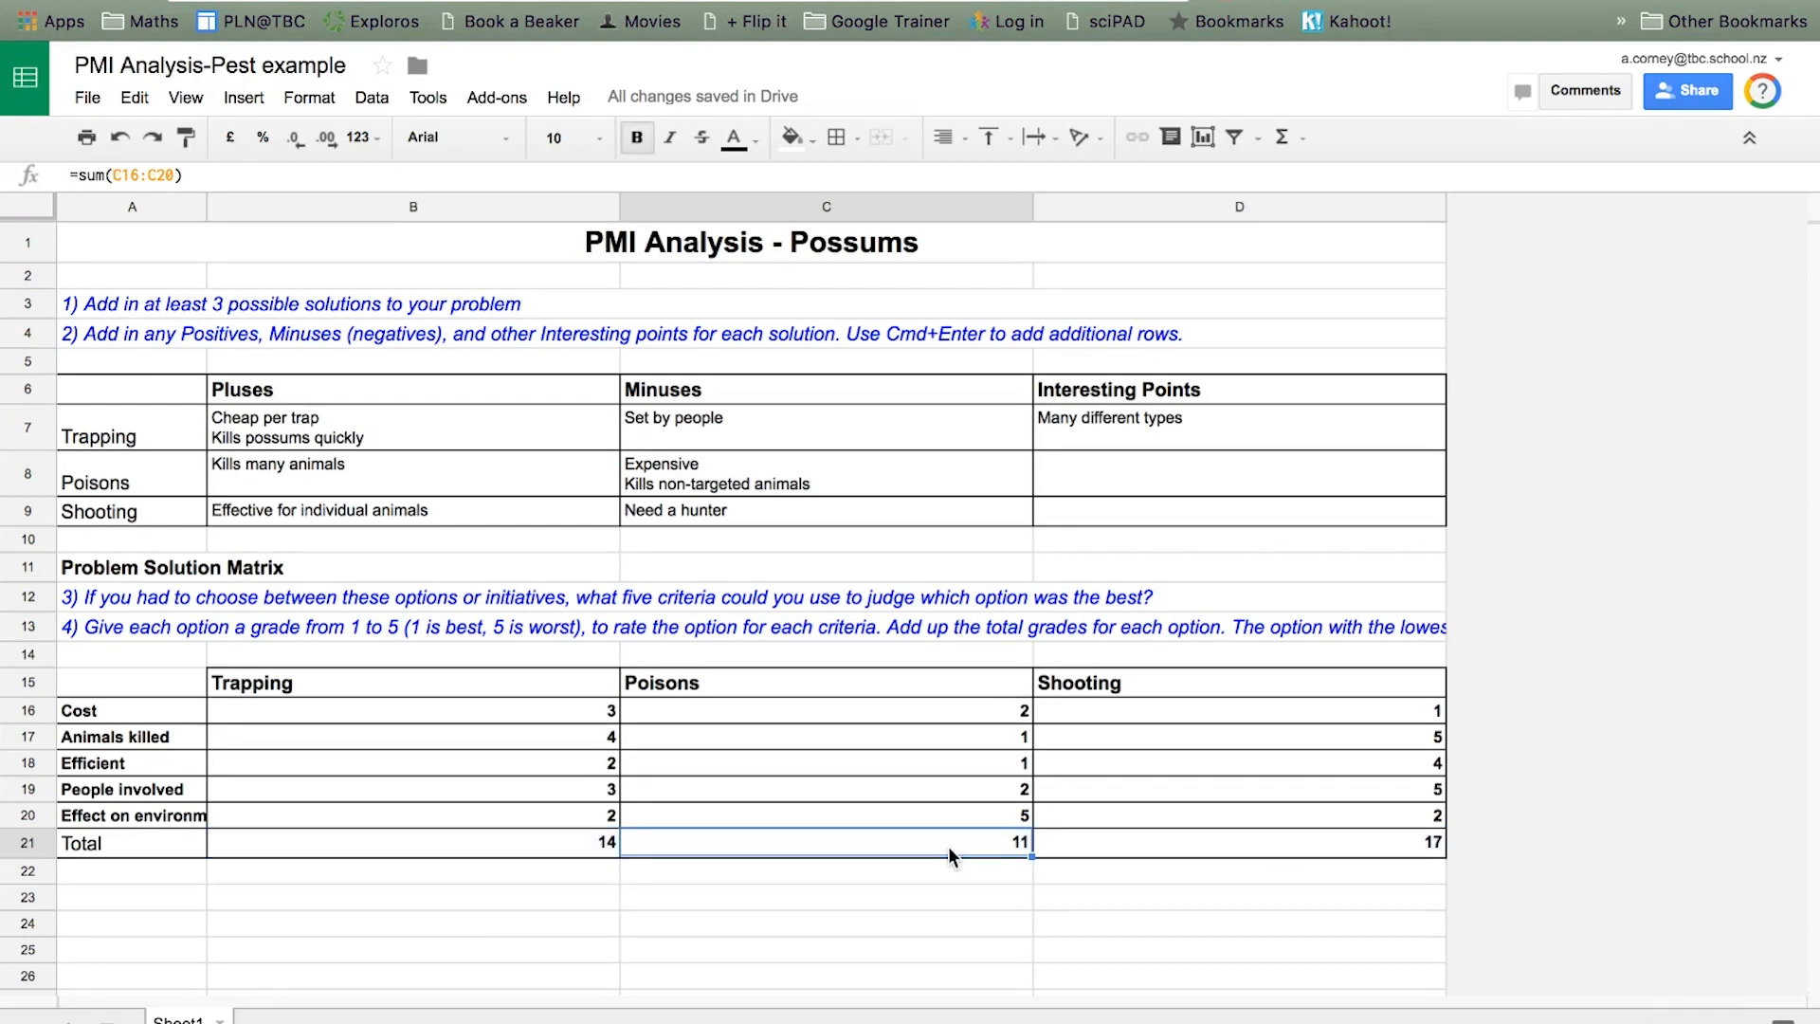
pyautogui.moveTo(930, 678); pyautogui.dragTo(919, 852)
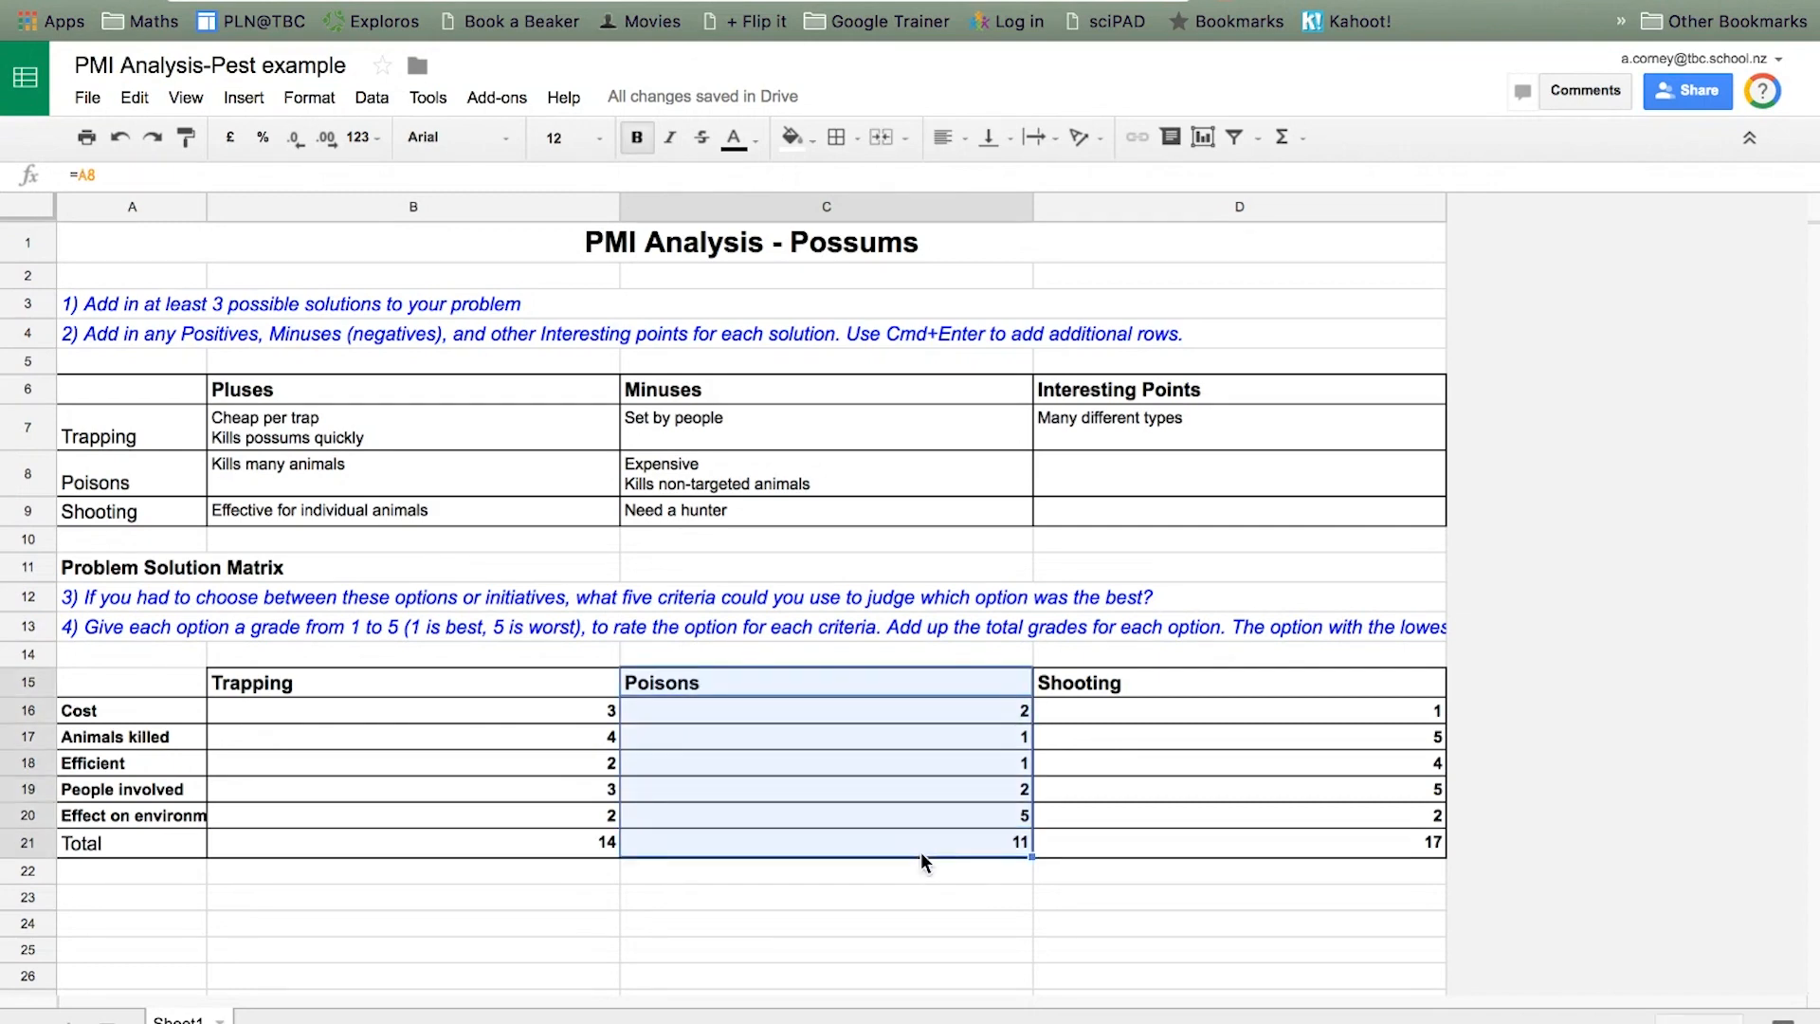